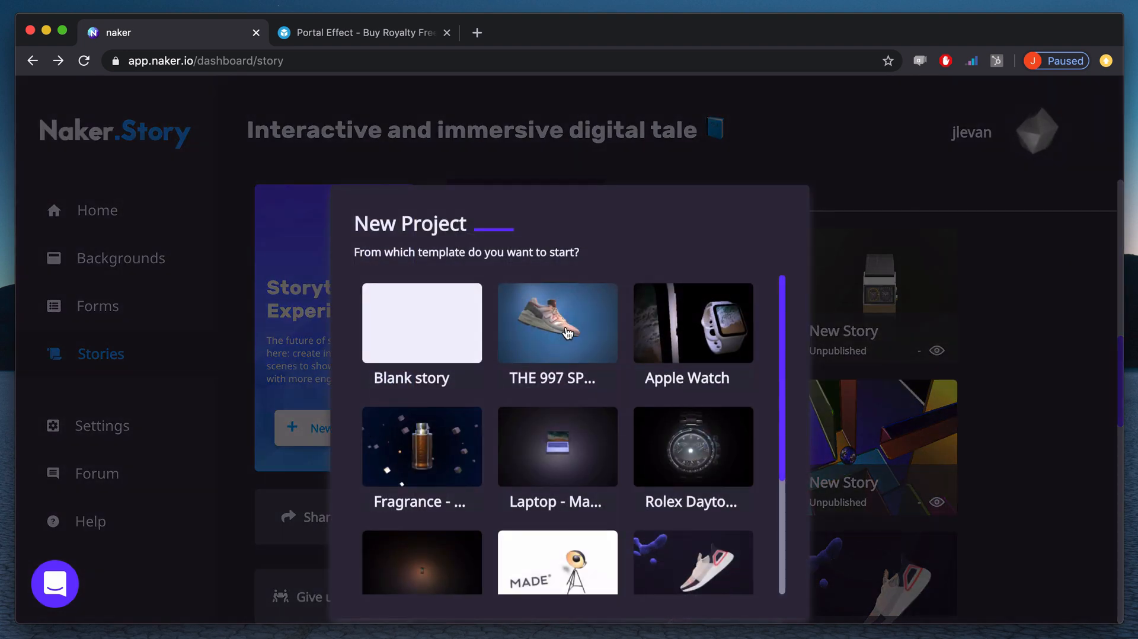
Step: Create a blank story and apply the second preset environment sphere as its background sky
click(443, 342)
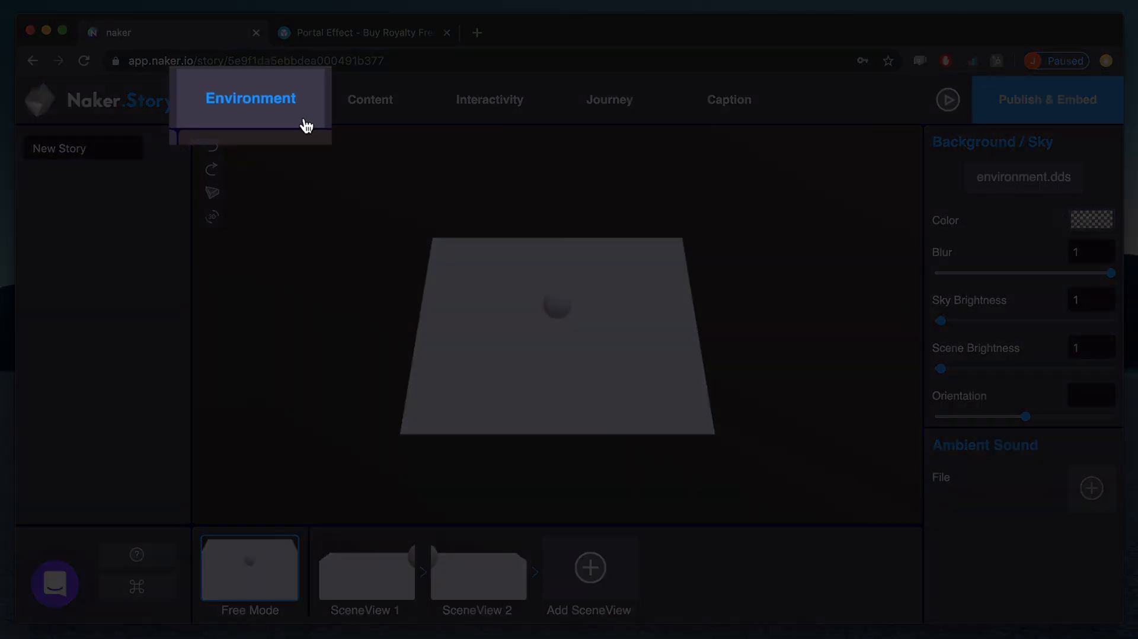
click(305, 123)
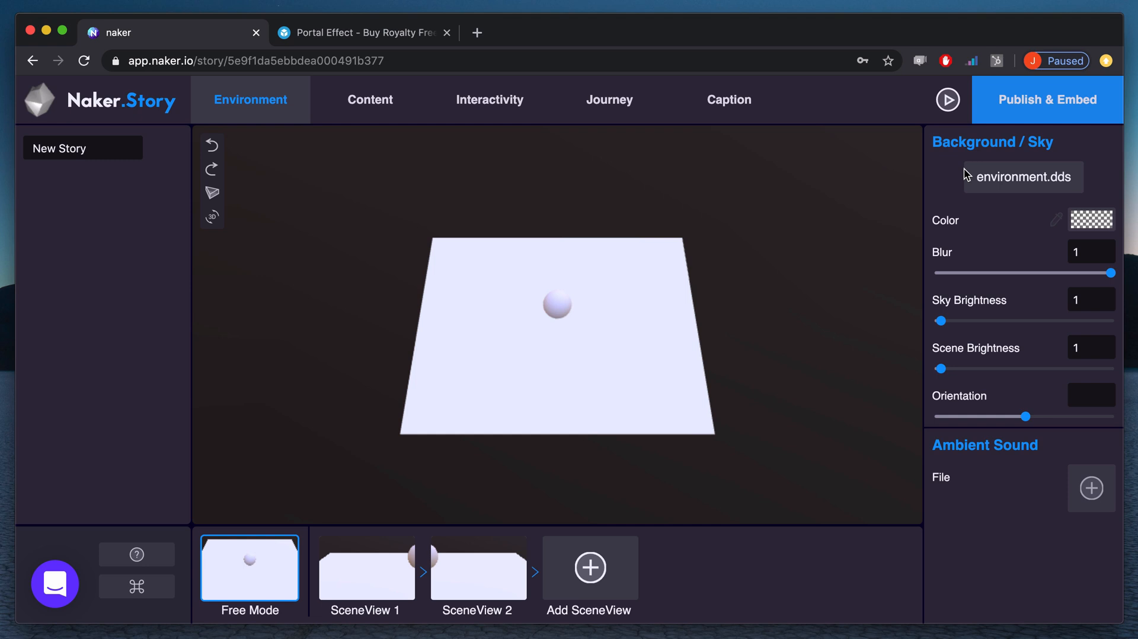
click(983, 180)
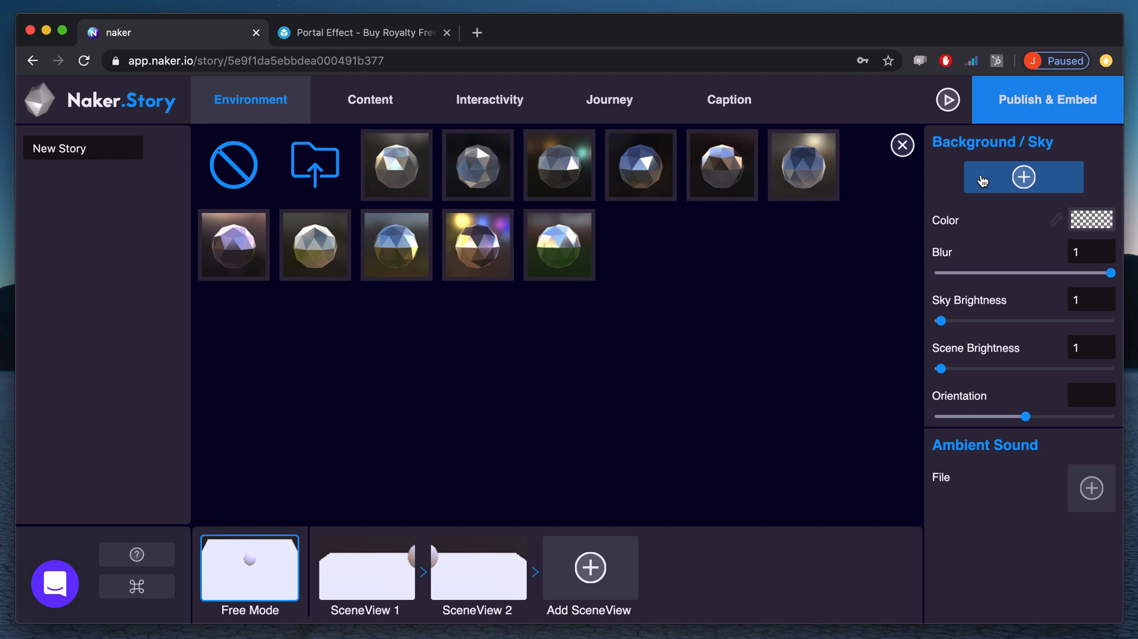
click(505, 187)
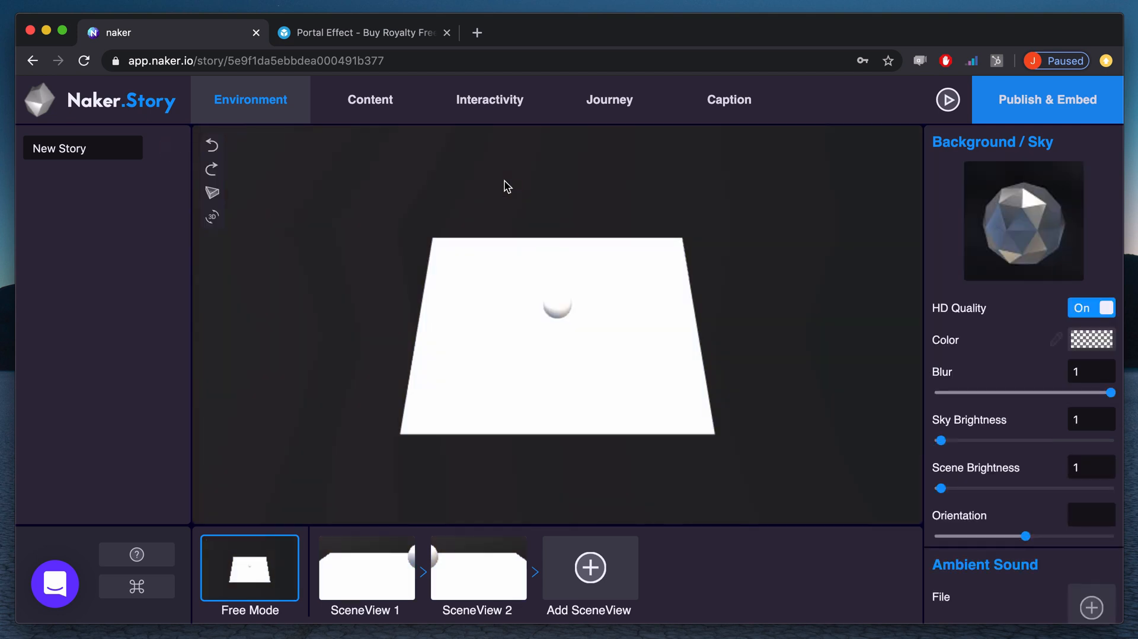
Step: Set the background's blur to 0,25 and its sky brightness to 7
click(1087, 373)
key(BackSpace)
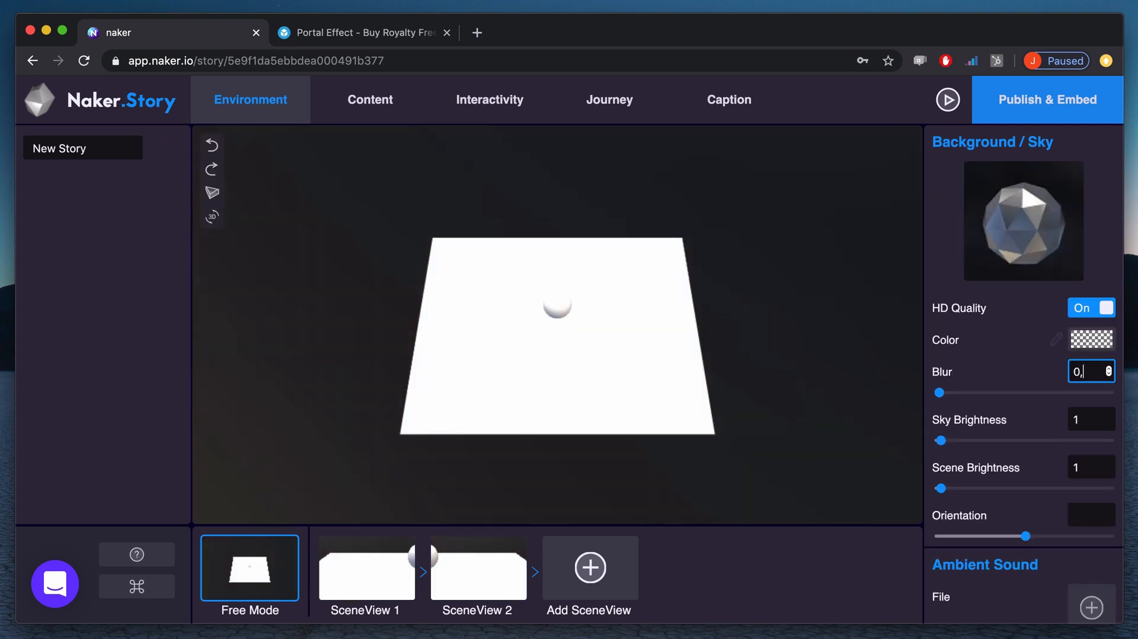
text(25)
click(1083, 415)
key(BackSpace)
text(0)
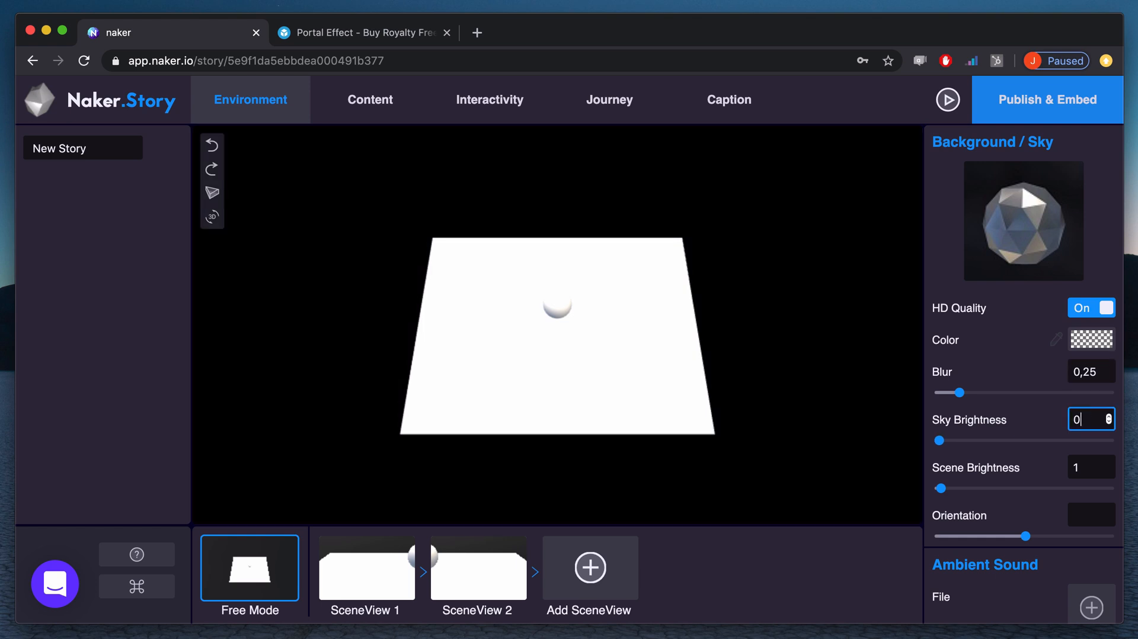
key(BackSpace)
text(7)
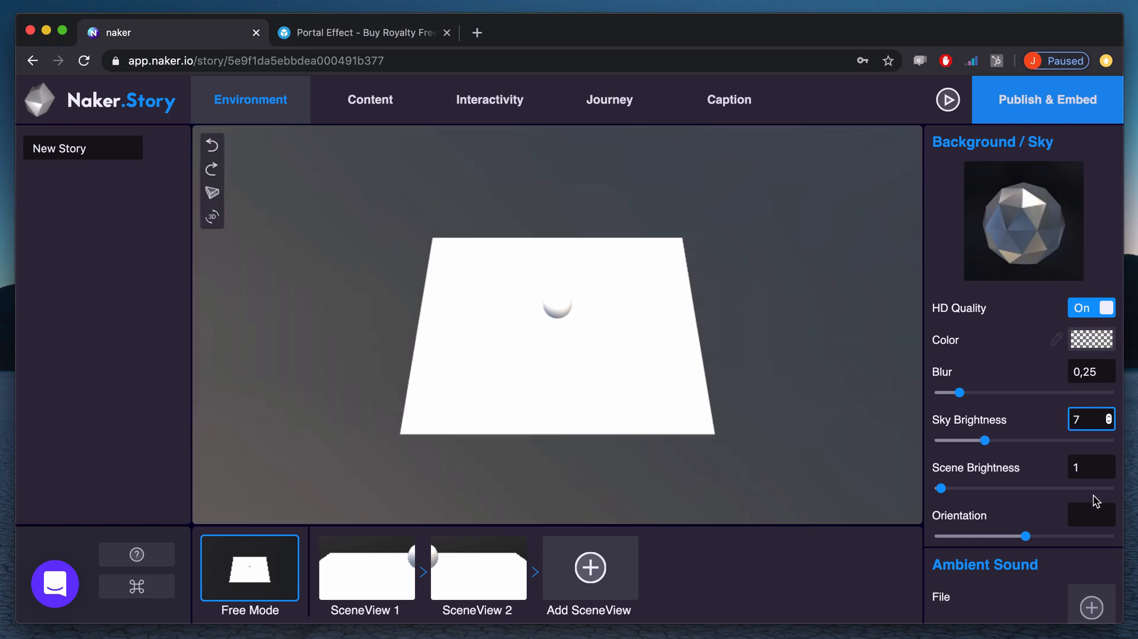
Step: Raise the scene brightness slightly and set the environment's orientation to -37
click(1095, 469)
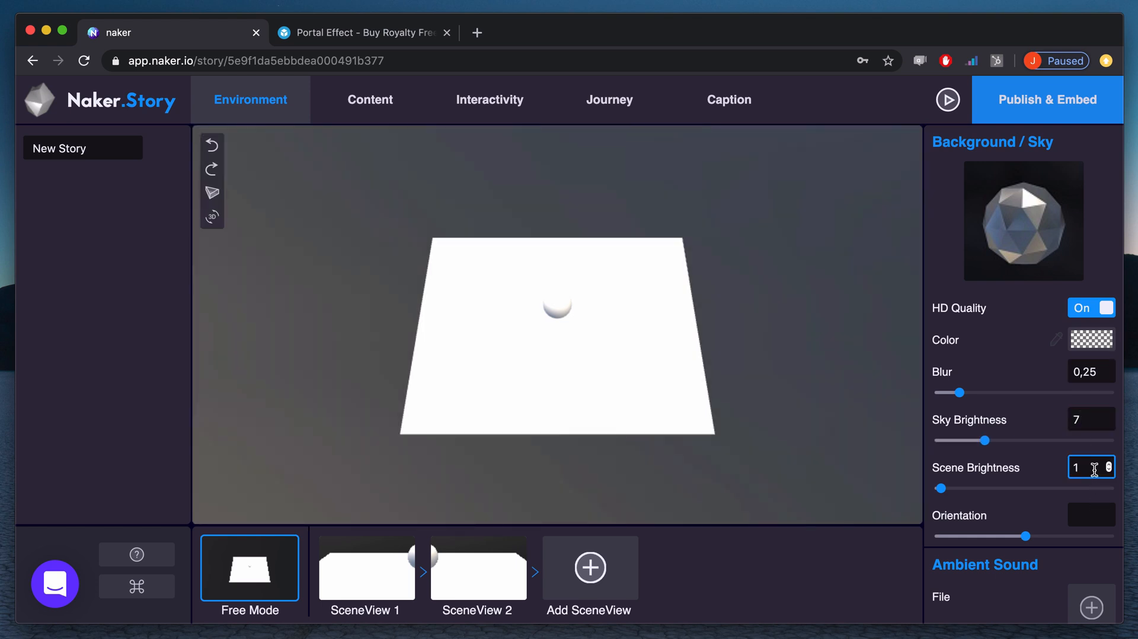
click(1095, 513)
text(-)
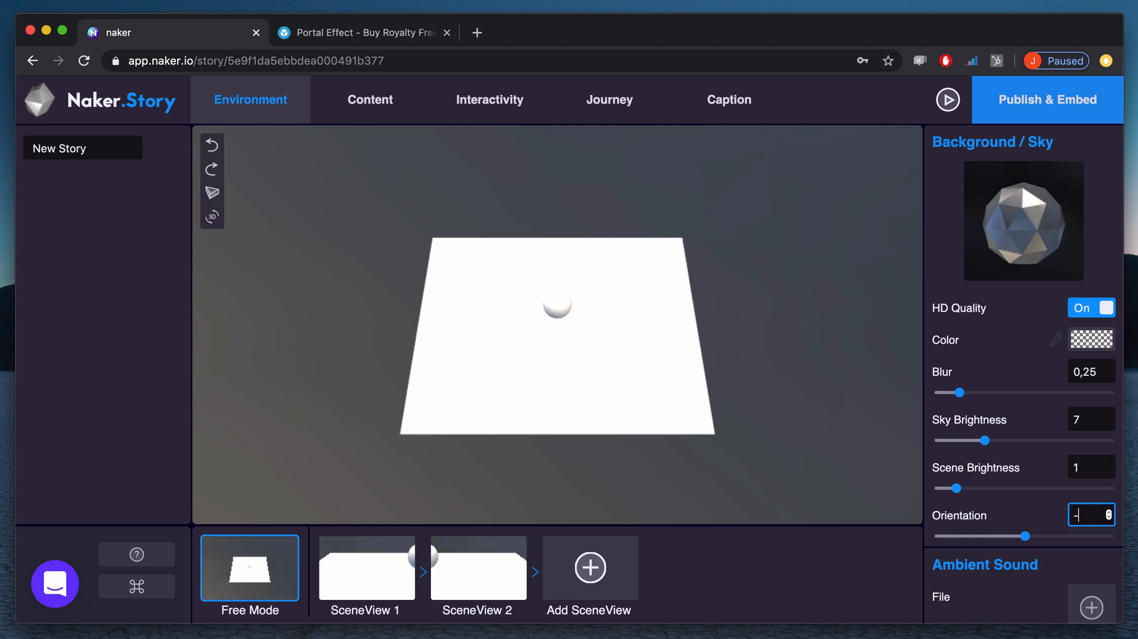
text(37)
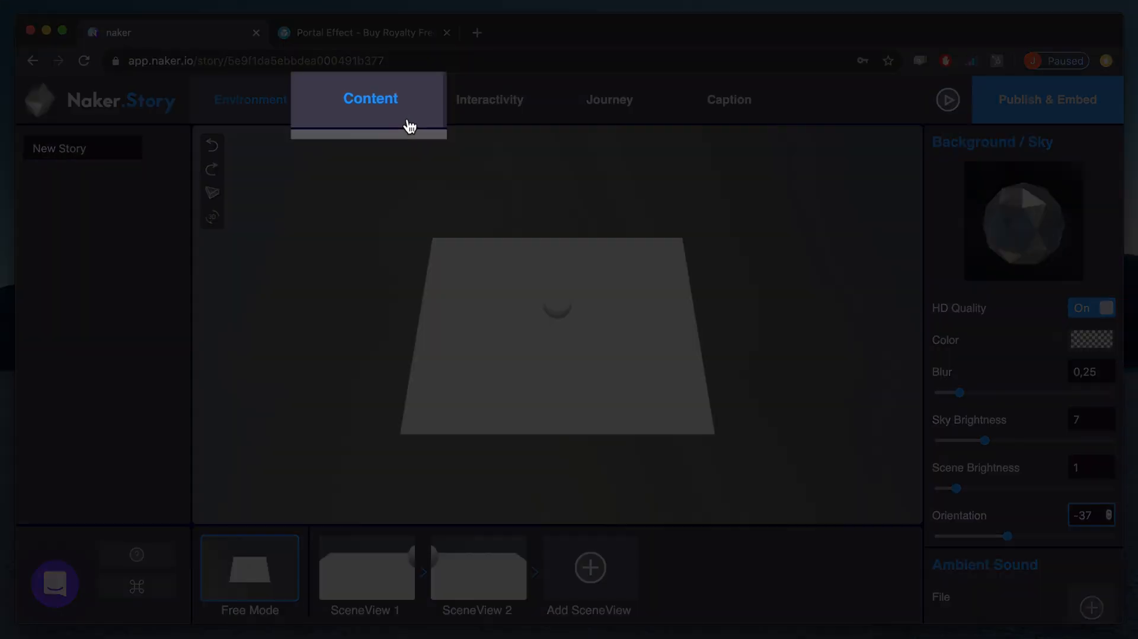
Step: Delete the default heightmap 1 and shape 1 from the scene content
click(370, 99)
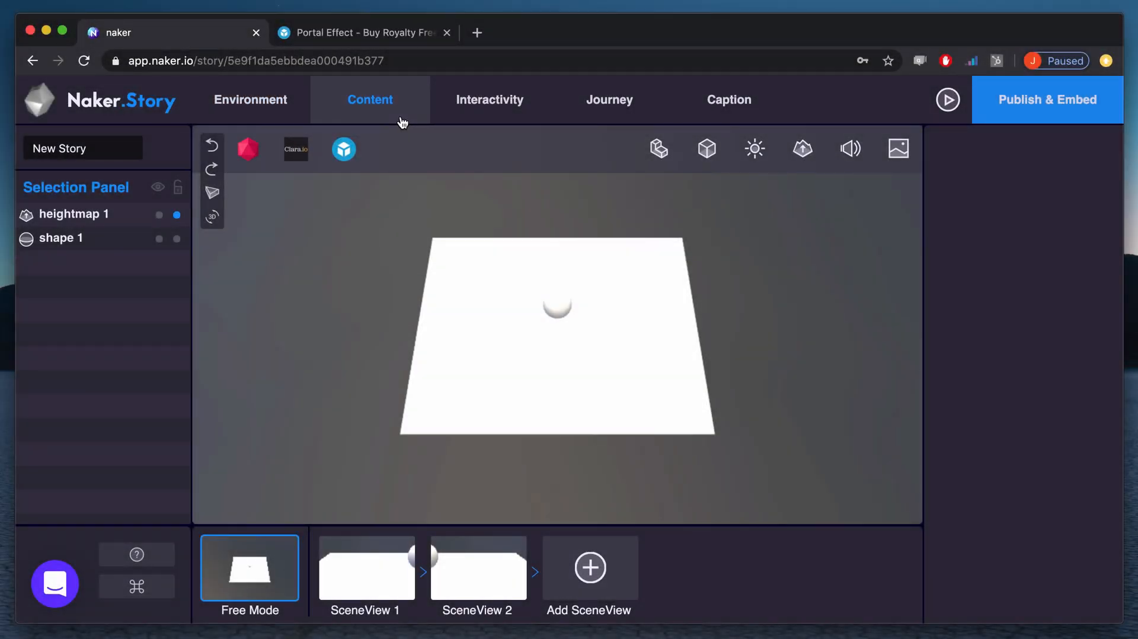
click(127, 220)
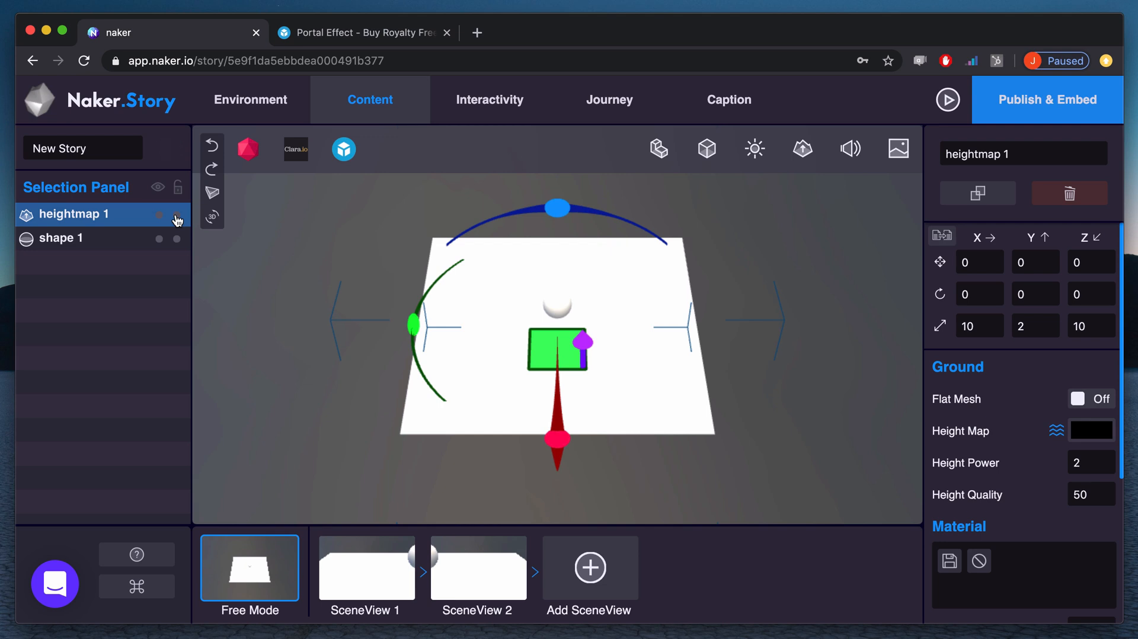
key(BackSpace)
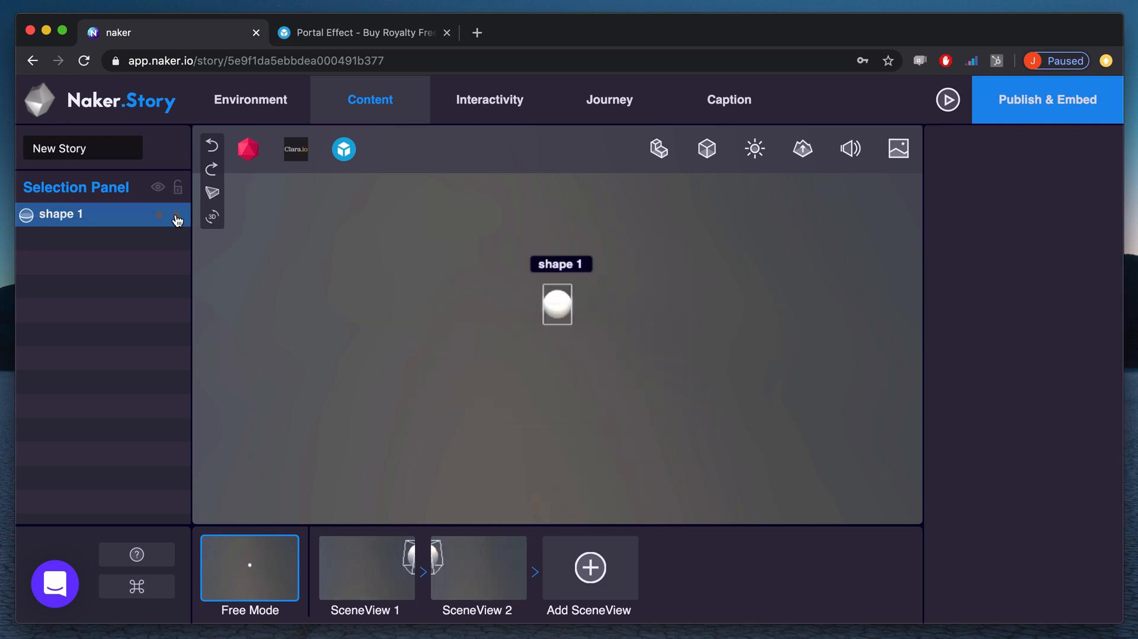
key(BackSpace)
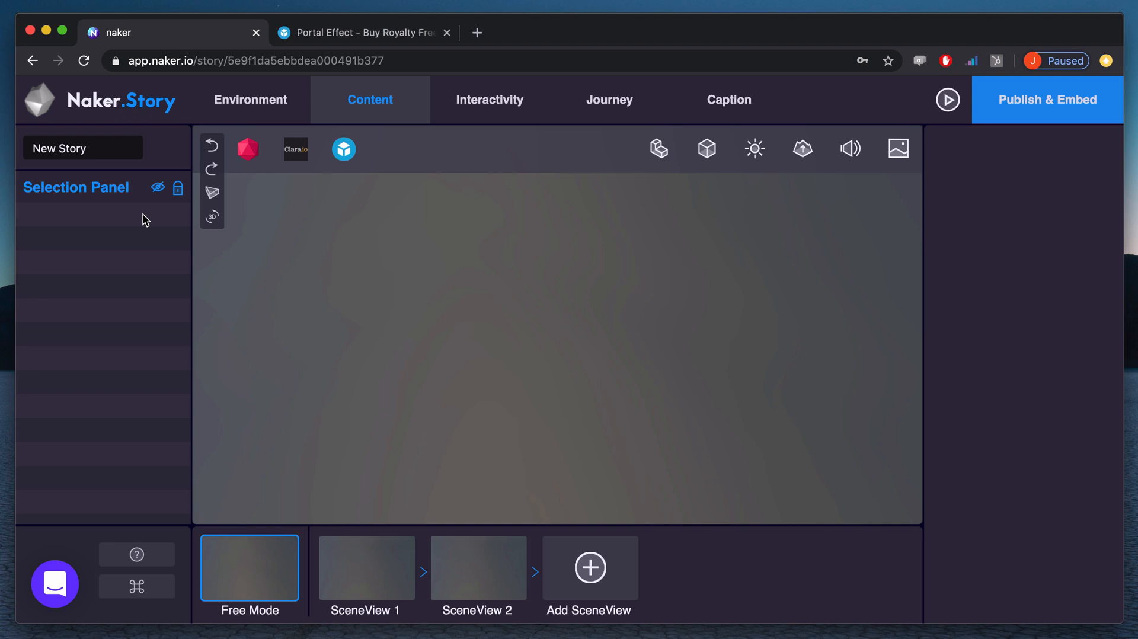
Step: Search the Sketchfab library for "new balance" and import the first shoe model into the scene
click(354, 161)
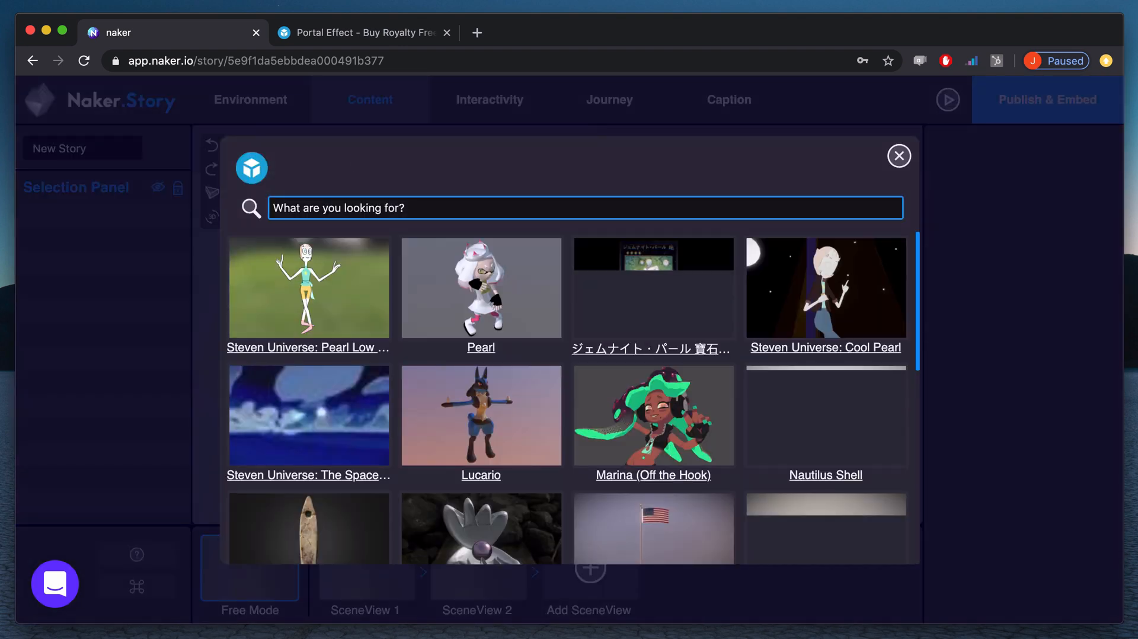
text(new balance)
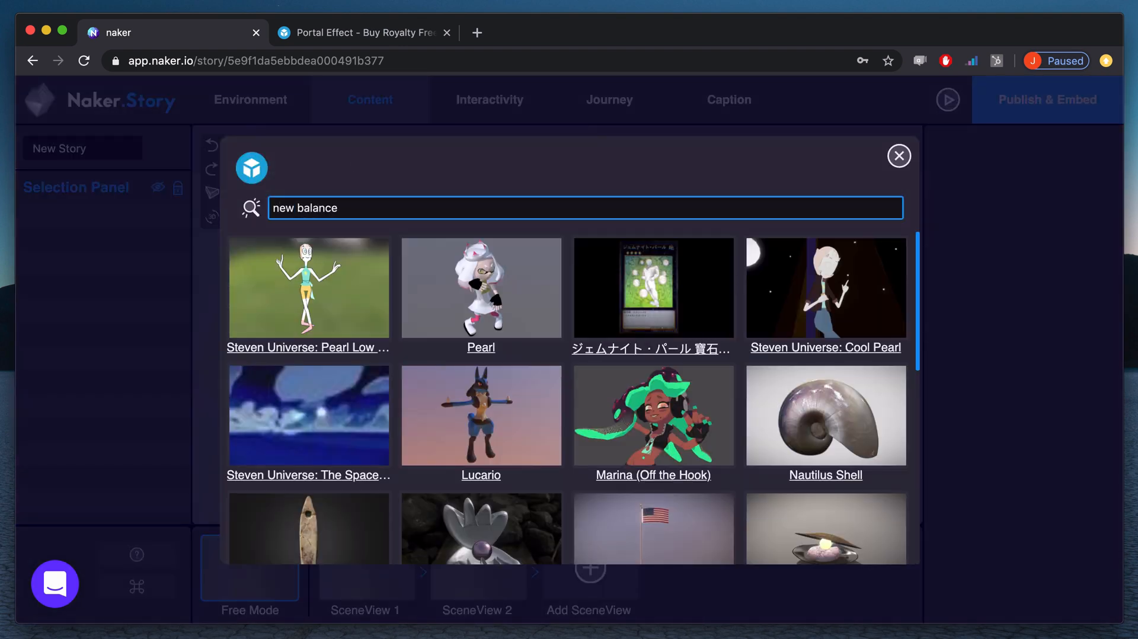
click(308, 255)
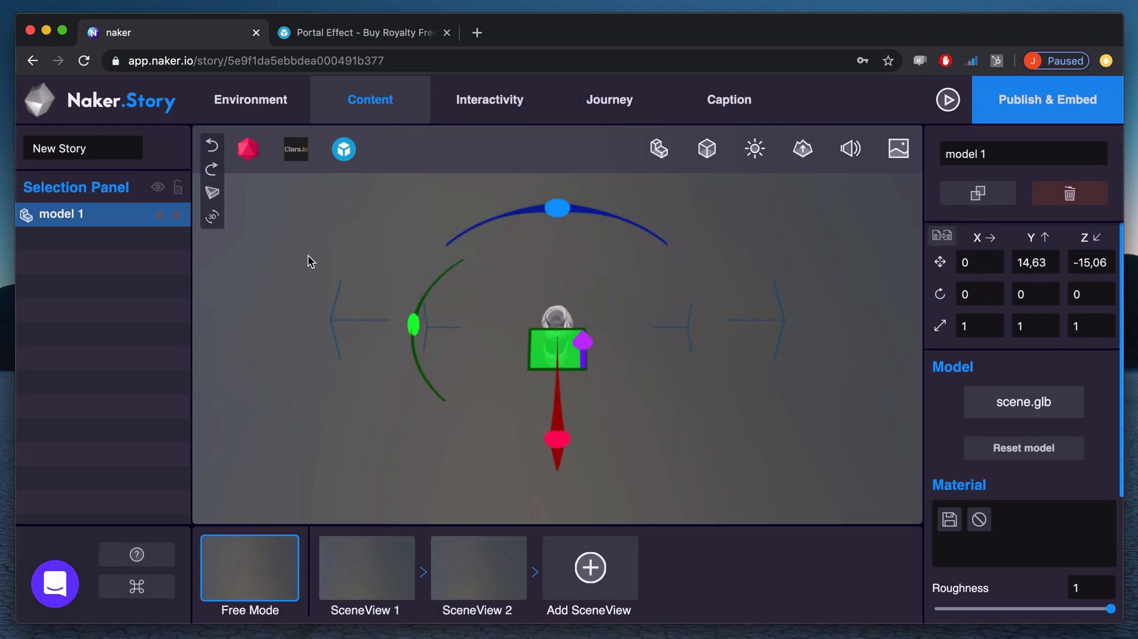
Step: Rotate the shoe model about its Y axis to about -142,6 and scale it uniformly to 1,18
drag(414, 325, 577, 347)
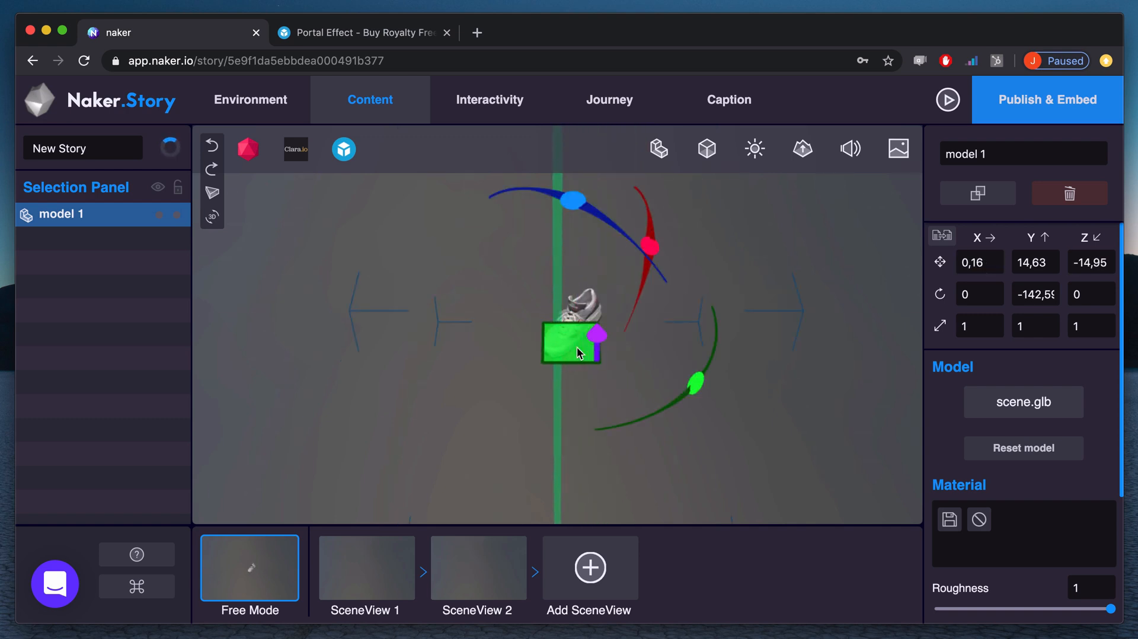
drag(773, 312, 830, 296)
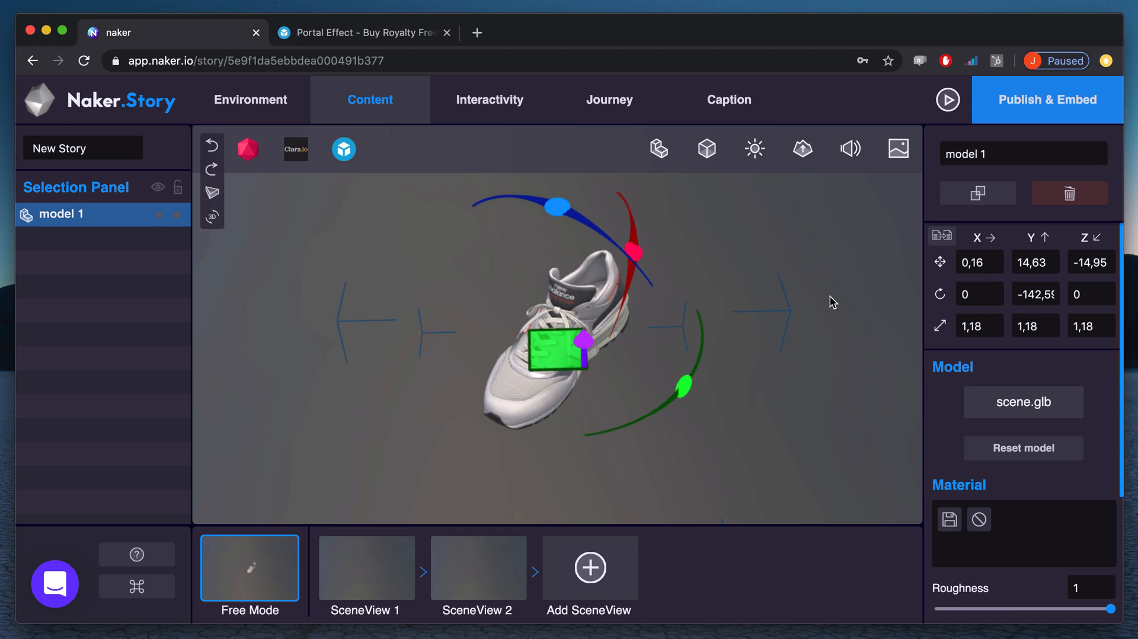
Step: Set the shoe model's X, Y and Z position to 0 and focus the view on it
click(982, 263)
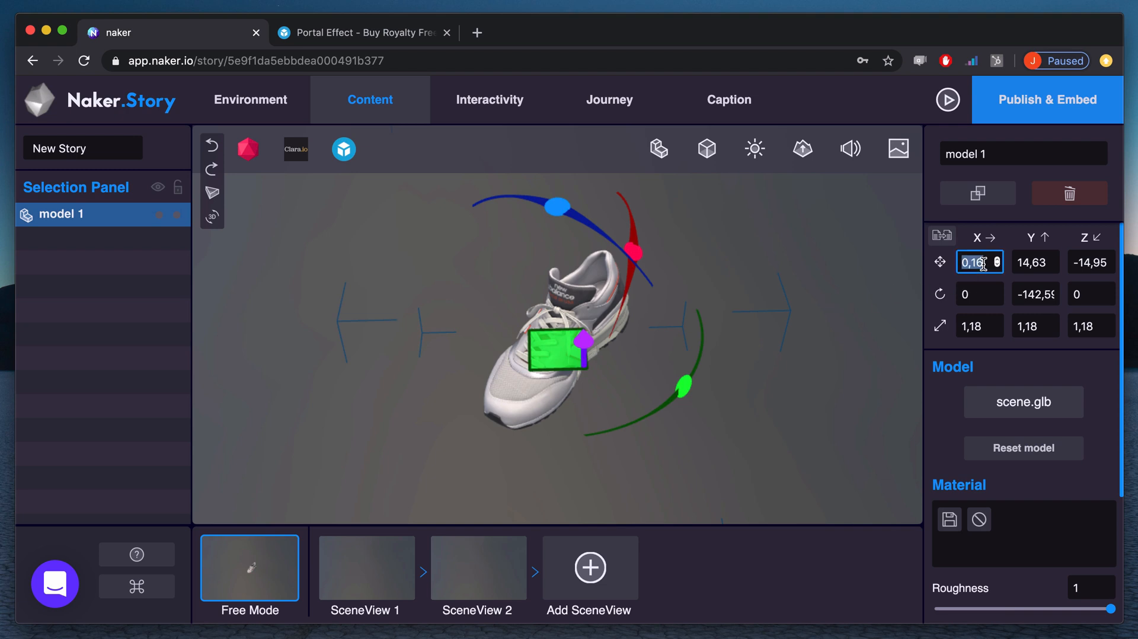
text(0)
key(Tab)
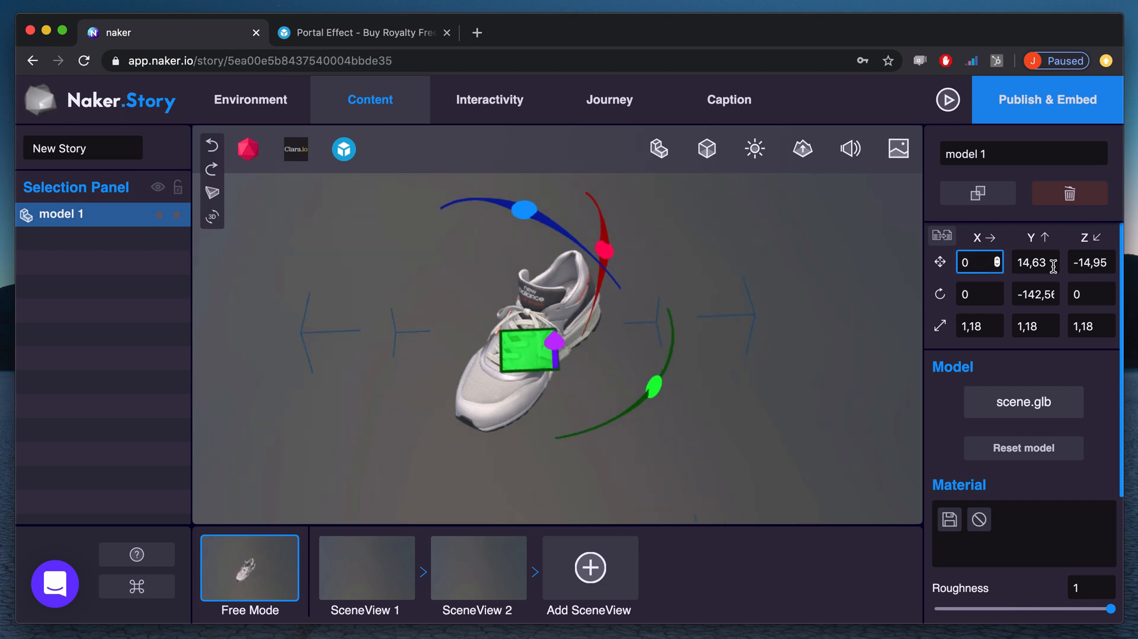
text(0)
key(Tab)
text(0)
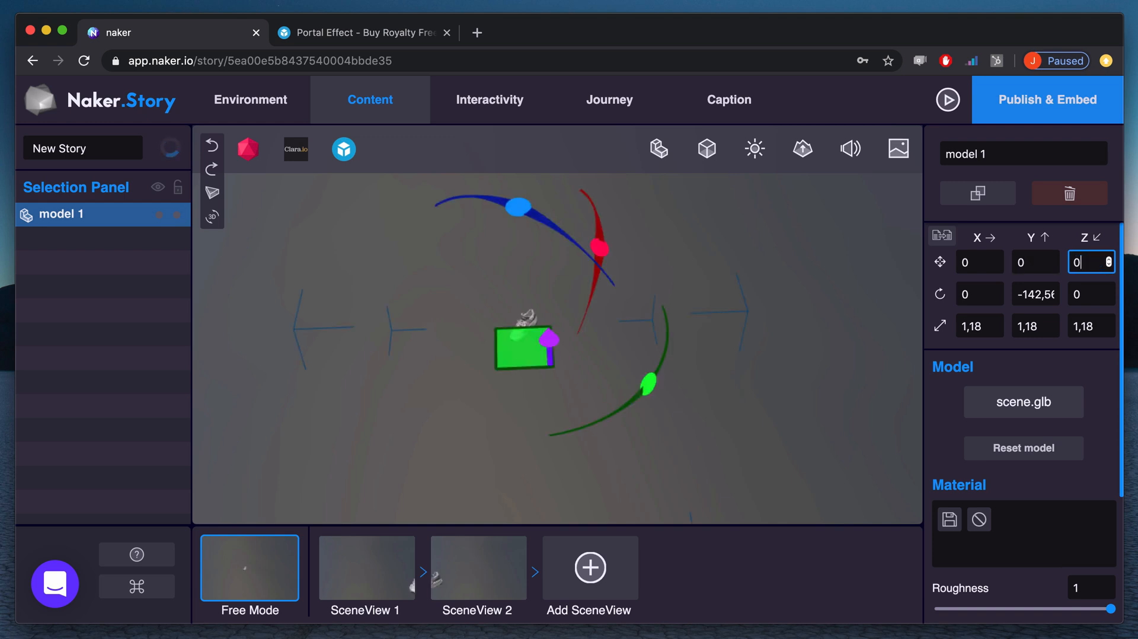
click(521, 342)
key(f)
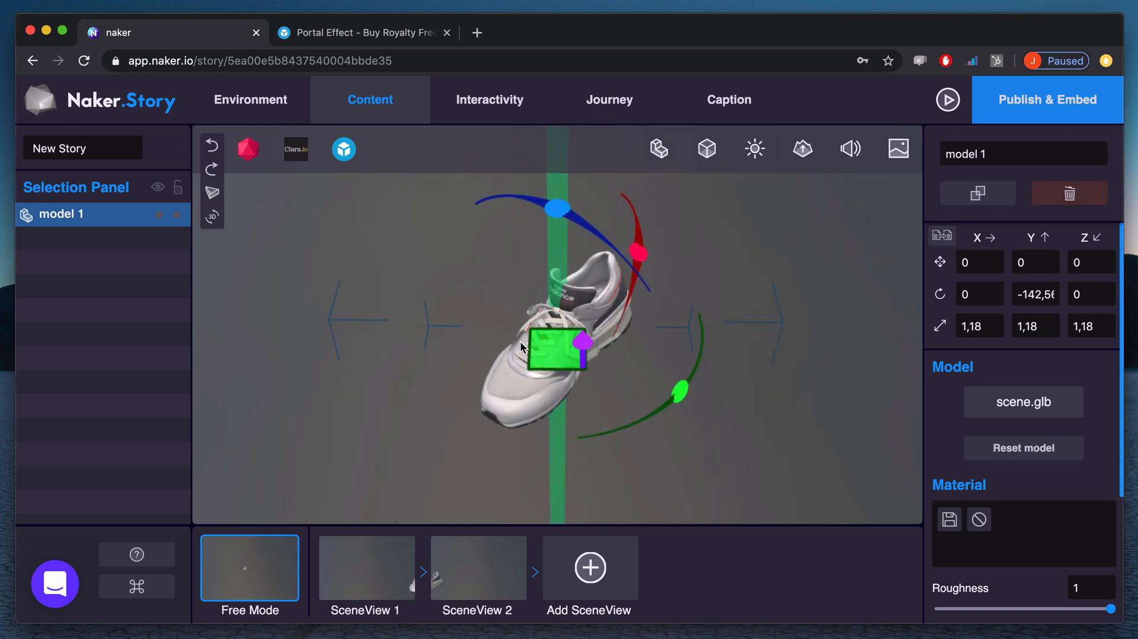
Step: Set the shoe model's rotation to 15 on X and 56,5 on Y
click(978, 295)
text(15)
click(1032, 294)
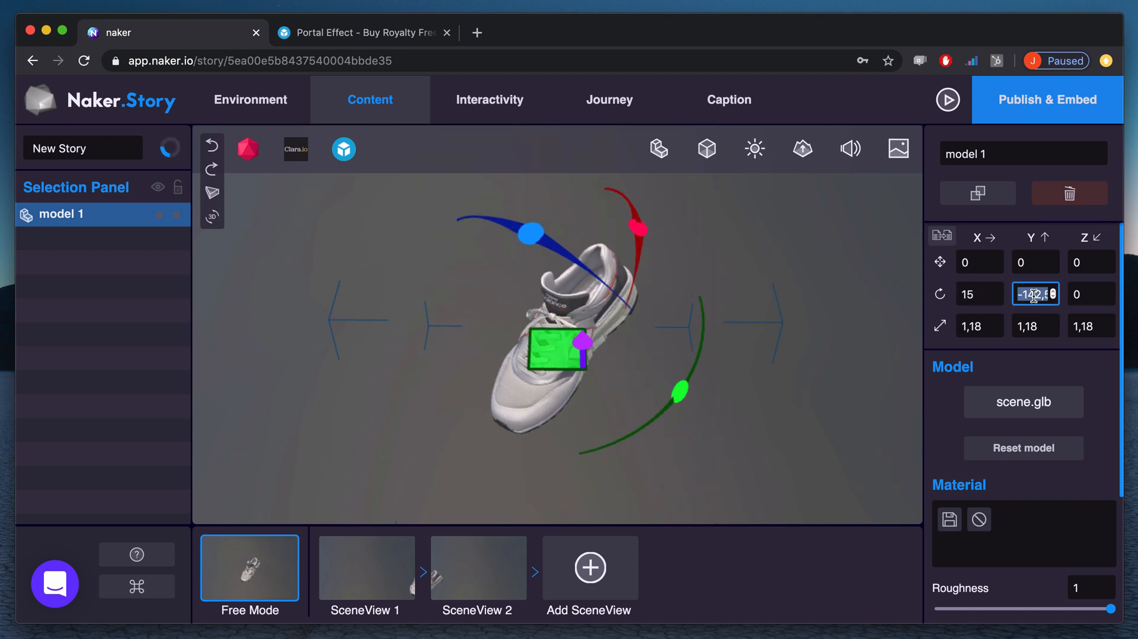
text(56,)
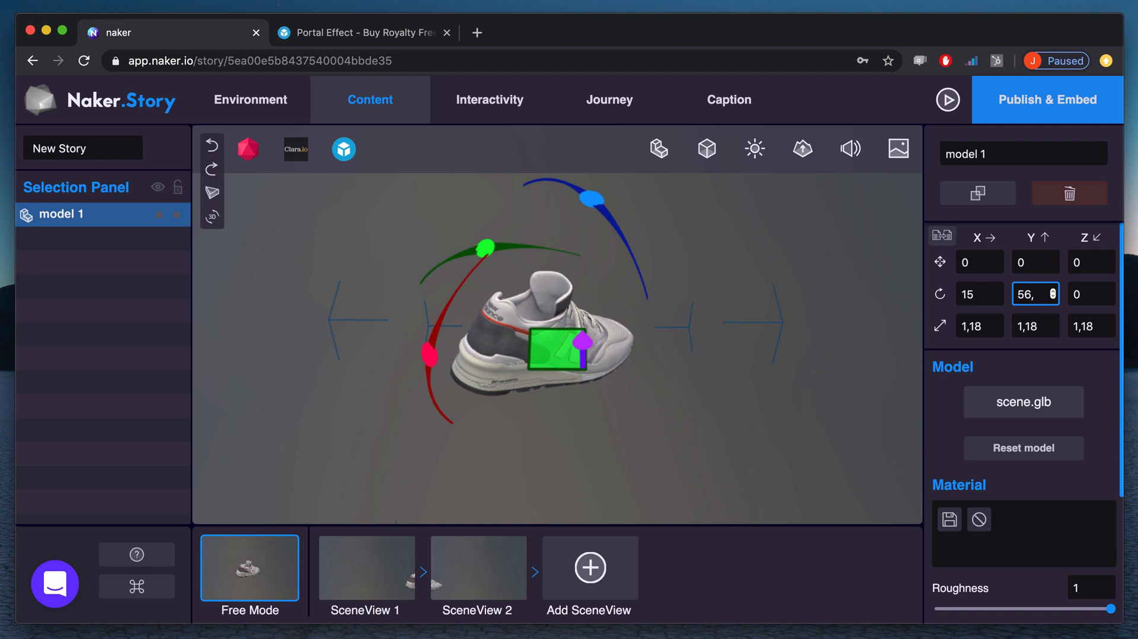
text(5)
Step: Set the shoe model's scale to 1 on the X, Y and Z axes
click(989, 328)
text(1)
click(1037, 324)
text(1)
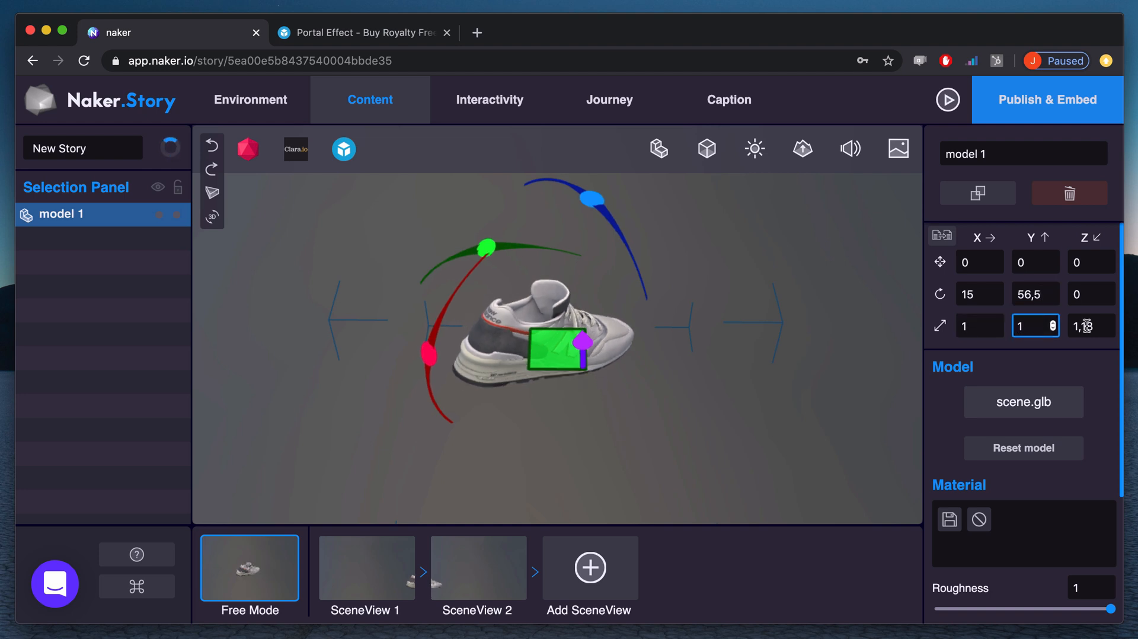
click(1086, 326)
text(1)
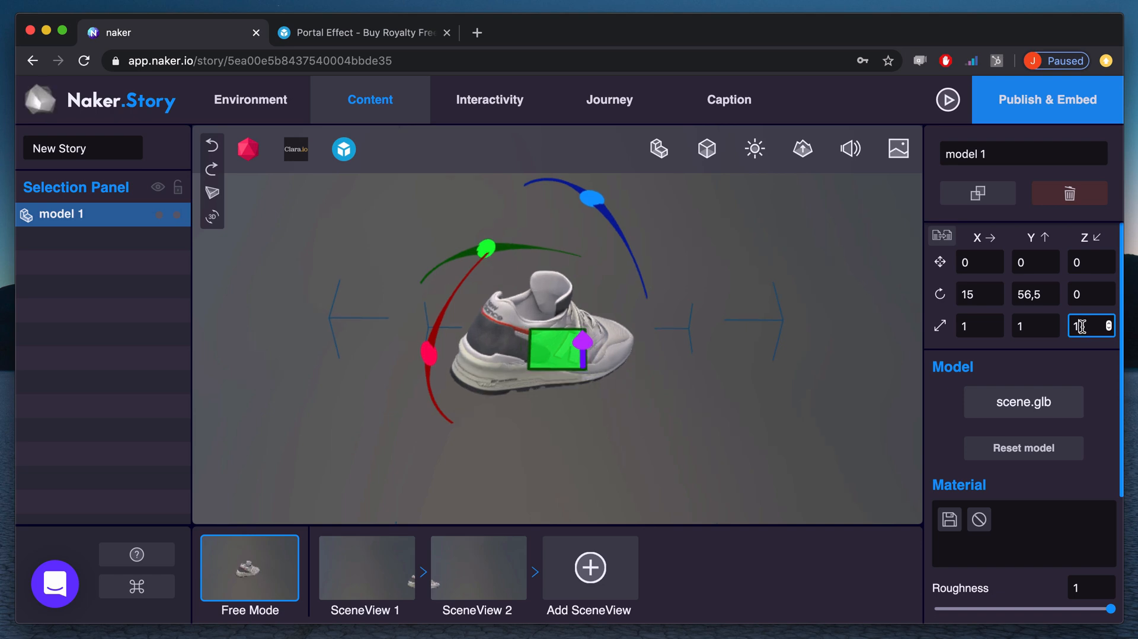
Step: Switch to the Sketchfab page to examine the Portal Effect model, and return to the Naker story
click(420, 37)
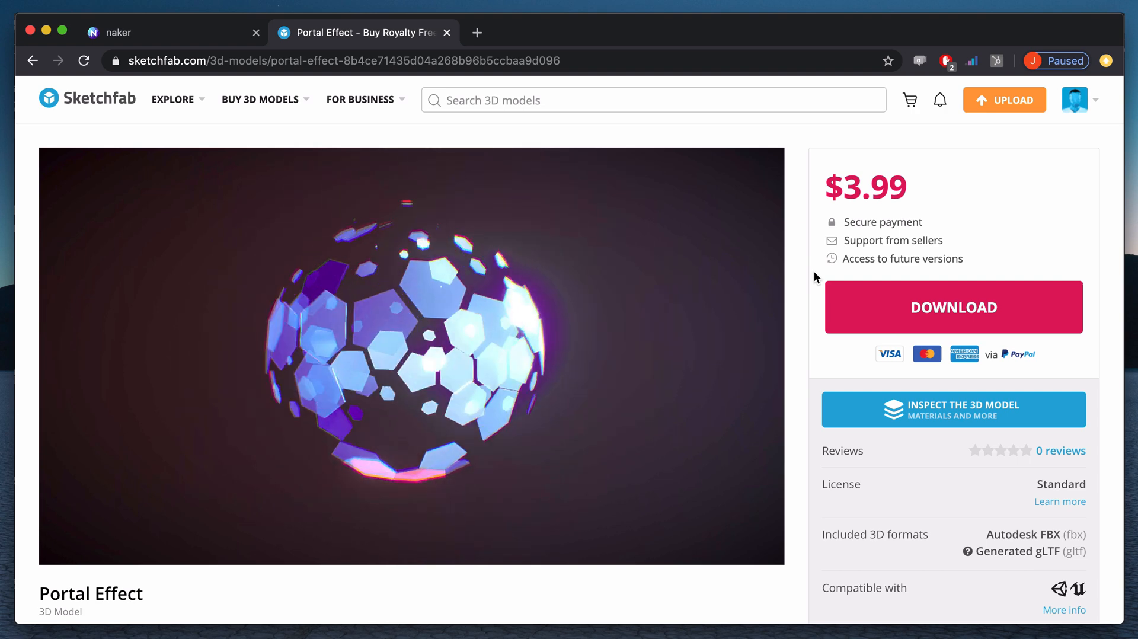
mouse_move(682, 259)
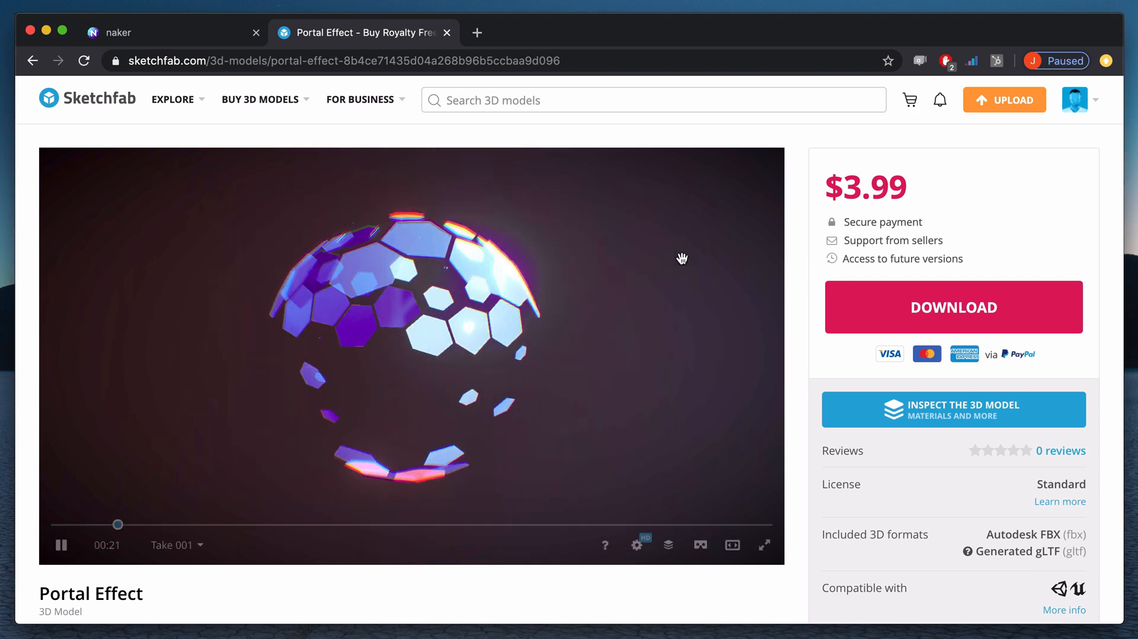
click(223, 41)
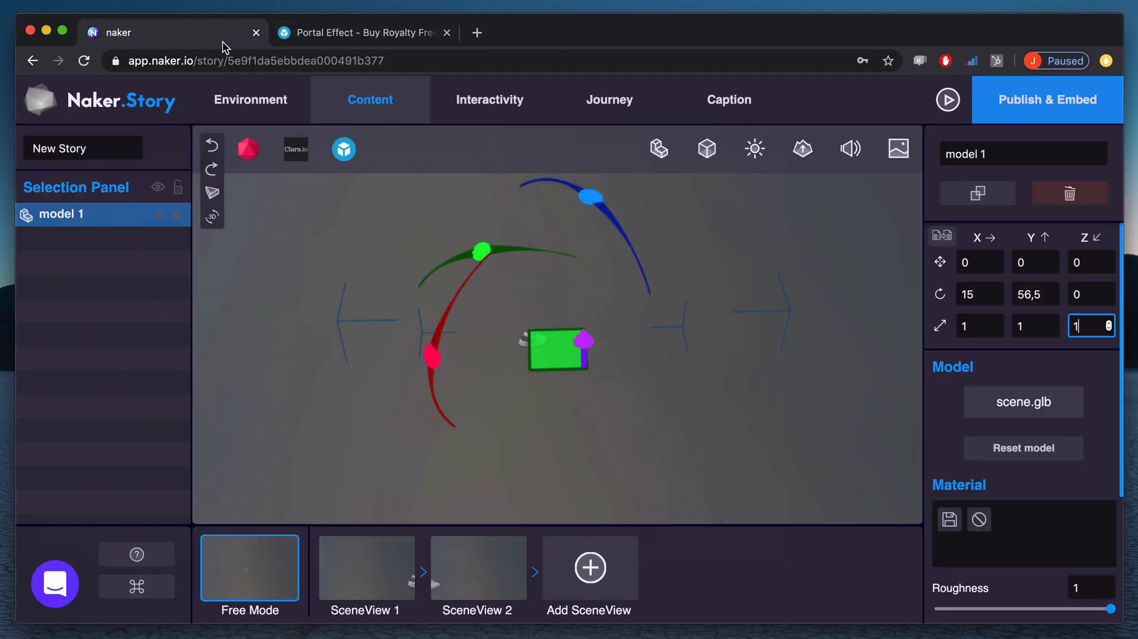
Step: Import the portal sphere model into the scene and name it "red circle"
click(688, 378)
click(660, 155)
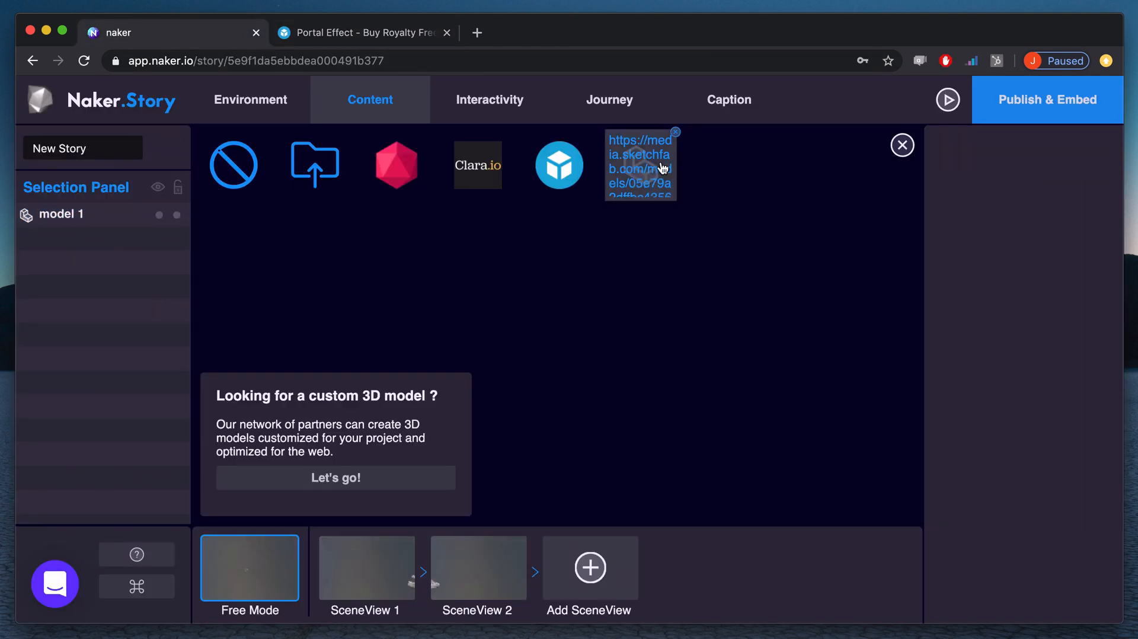
drag(952, 236, 836, 264)
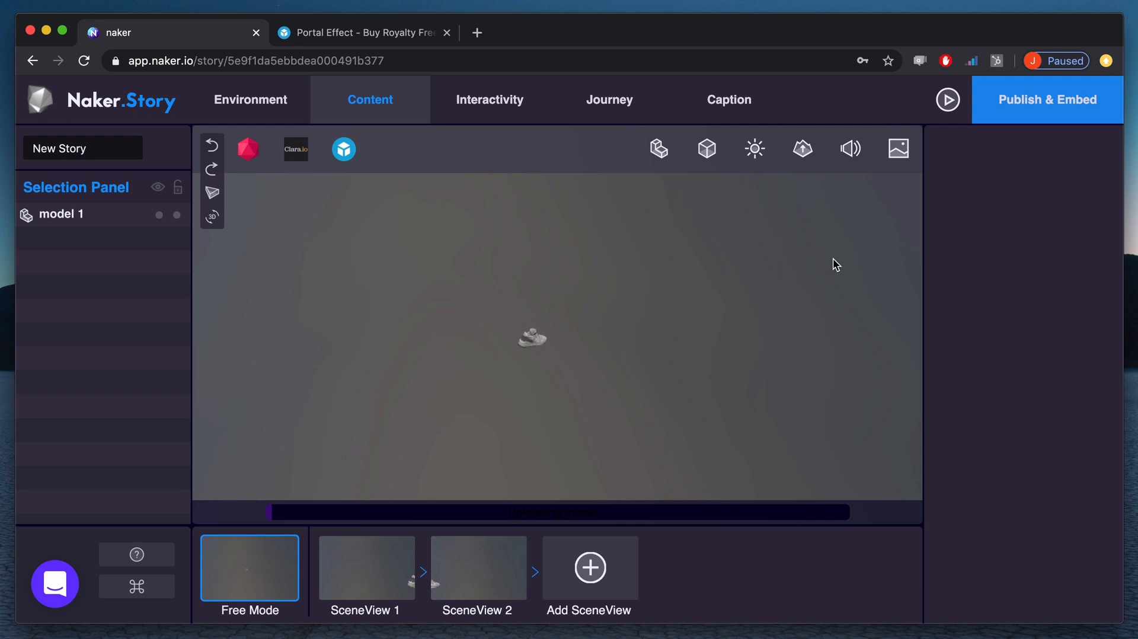
text(red circle)
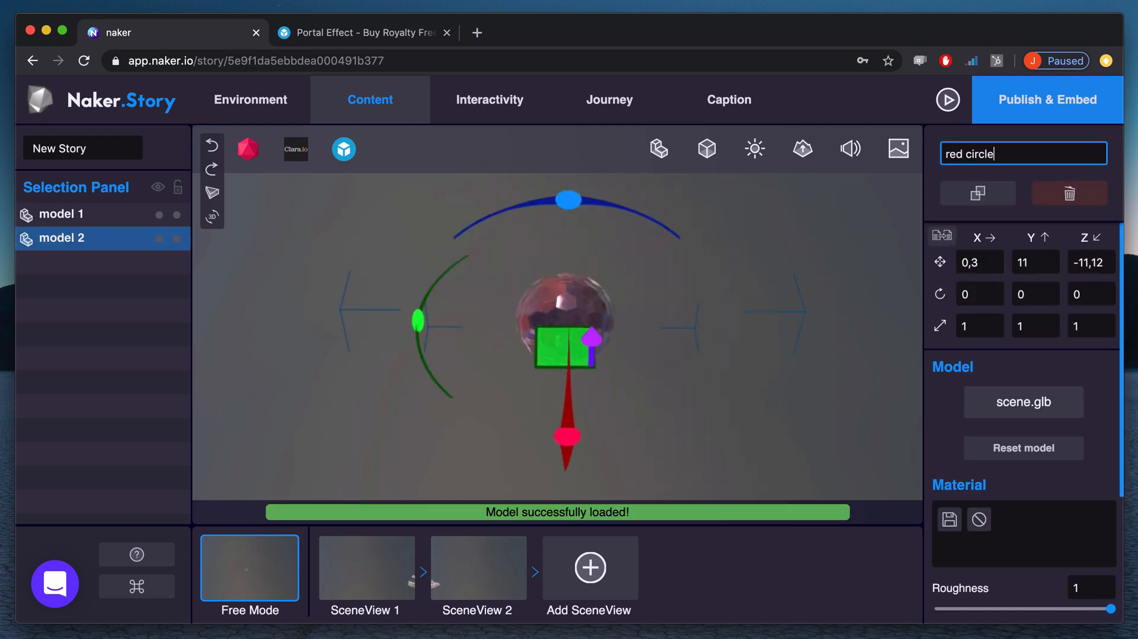
Step: Set the red circle model's position to 0 on the X, Y and Z axes
double_click(975, 262)
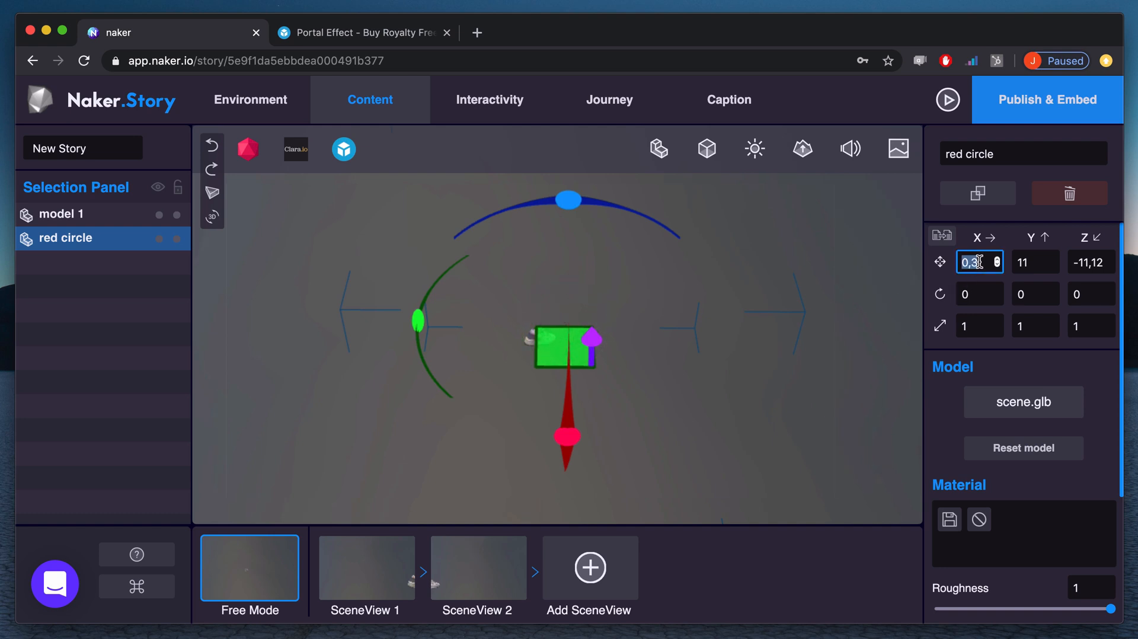
text(0)
double_click(1031, 260)
text(0)
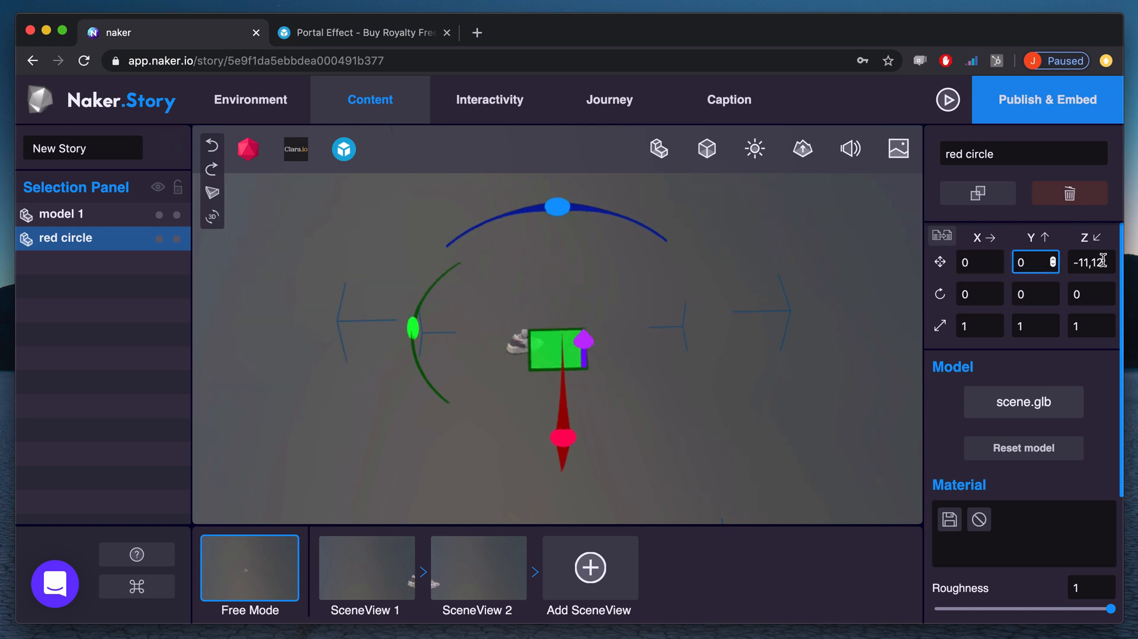
double_click(1107, 264)
text(0)
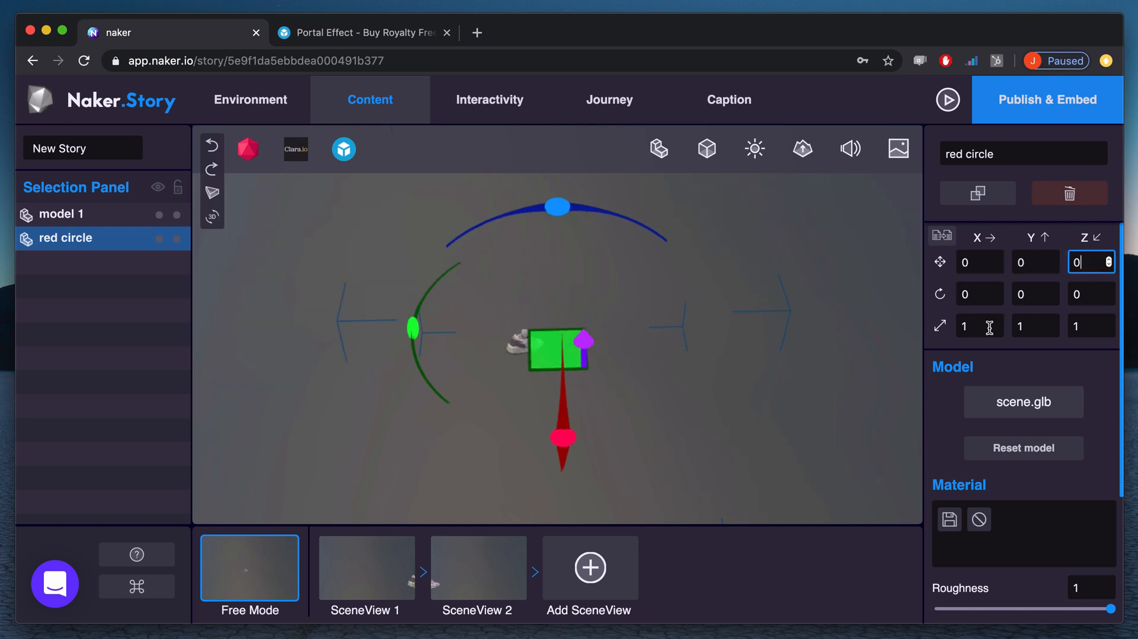
Step: Set the red circle model's scale to 2 on the X, Y and Z axes and deselect it
double_click(989, 327)
text(2)
double_click(1024, 327)
text(2)
double_click(1091, 326)
text(2)
click(869, 313)
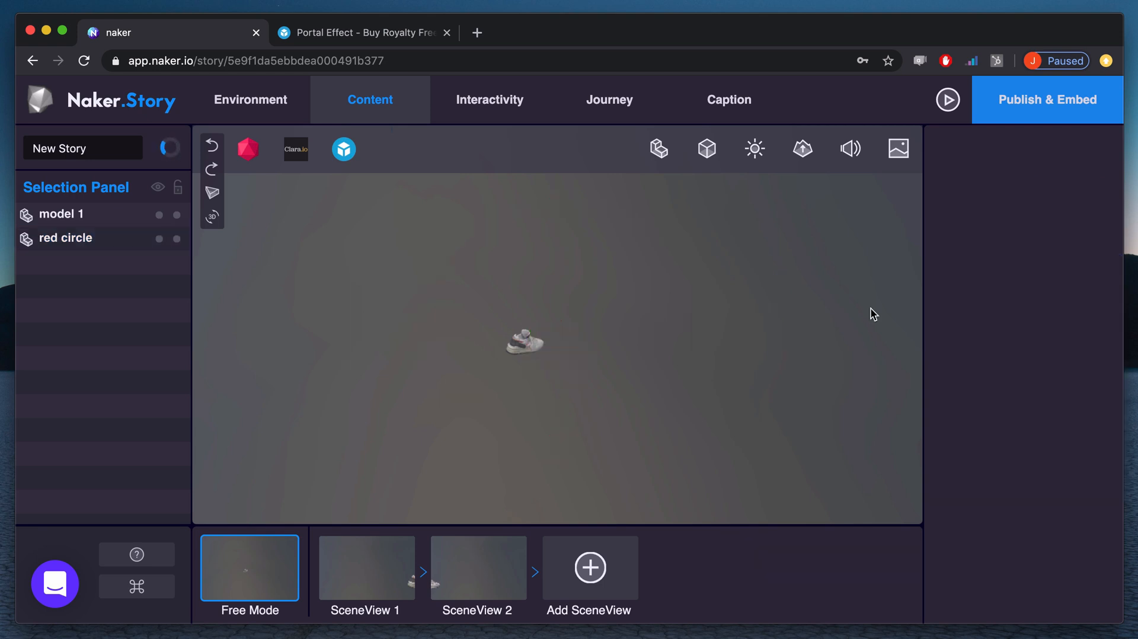
Step: Add a light to the scene and set its position to 1 on the X, Y and Z axes
click(760, 154)
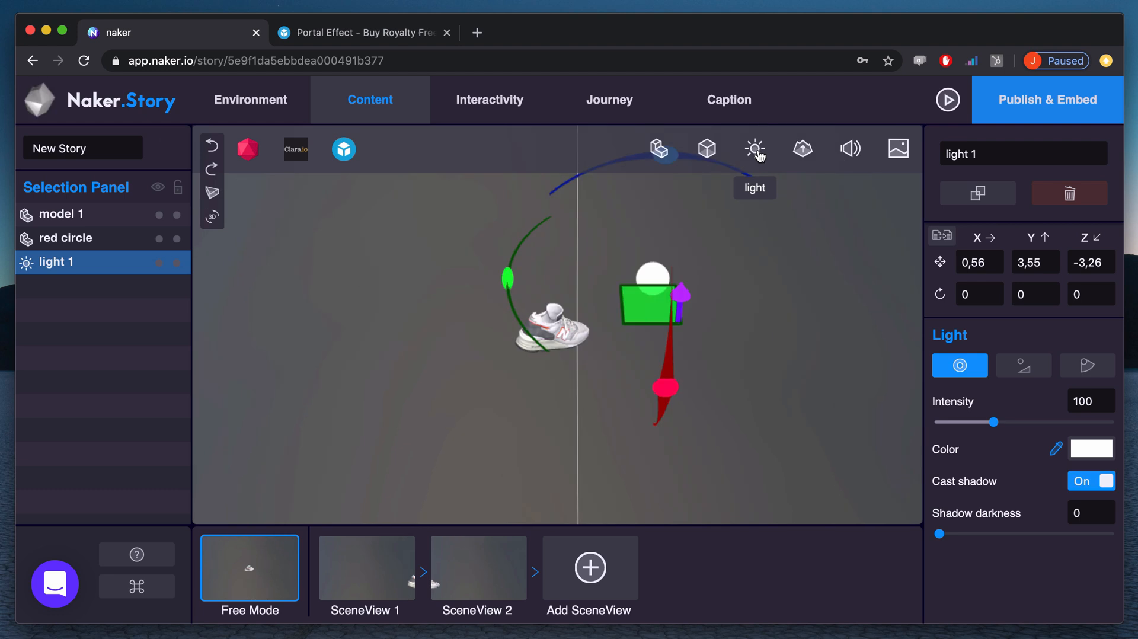
click(985, 256)
text(1)
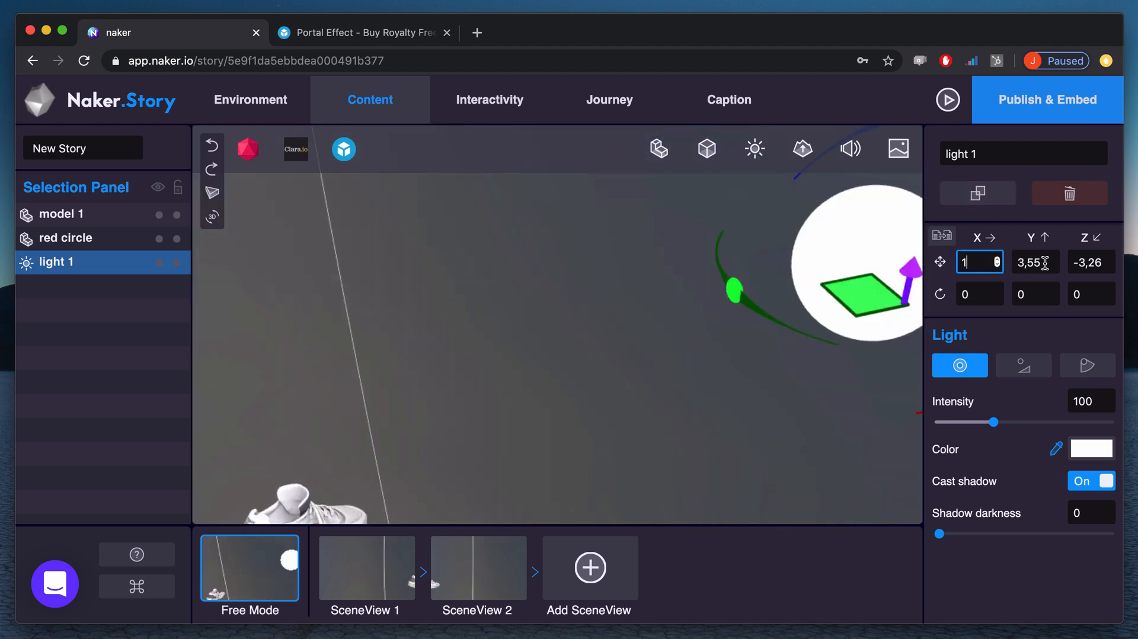
click(1047, 262)
text(1)
click(1105, 263)
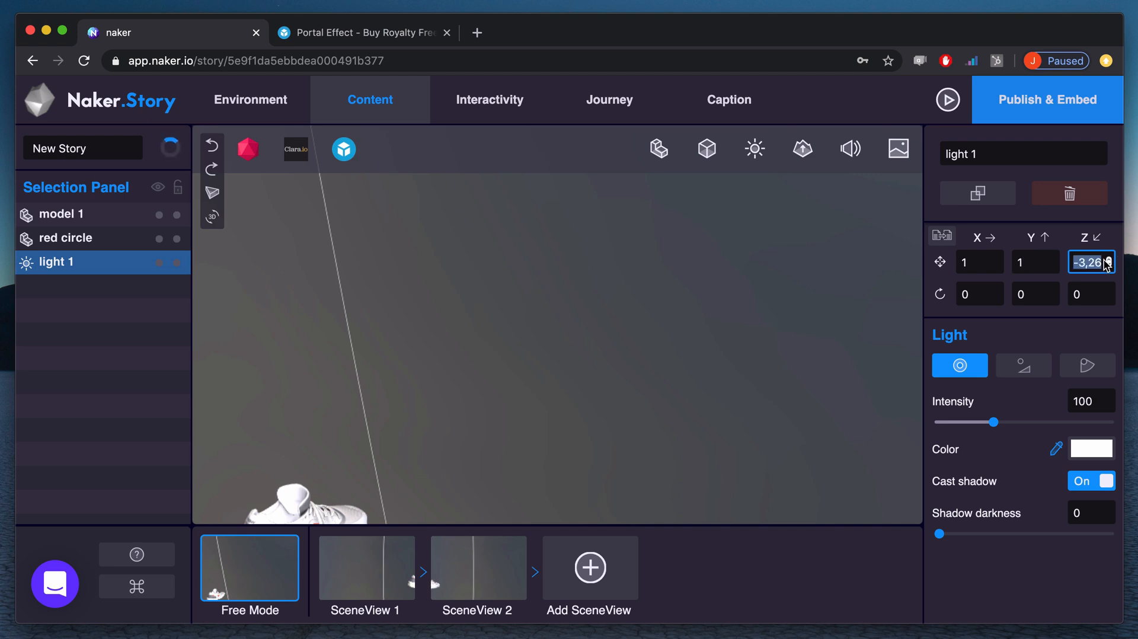
text(1)
Step: Set the light's rotation to 17 on X, -26 on Y and -59 on Z
click(984, 293)
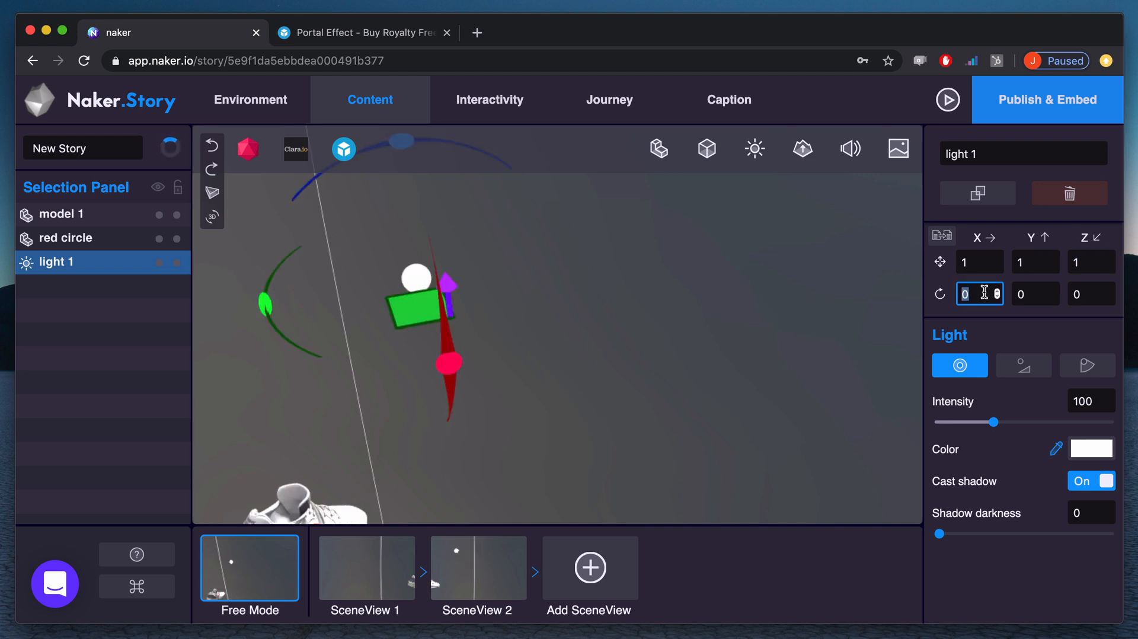
text(17)
click(1030, 291)
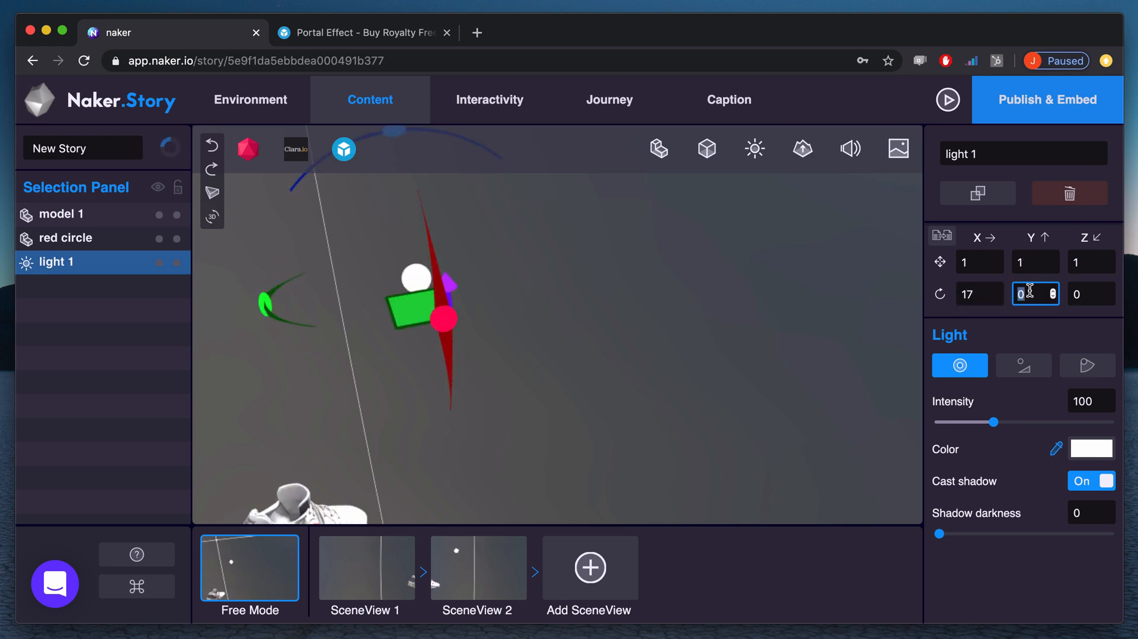
text(-26)
click(1078, 291)
text(-59)
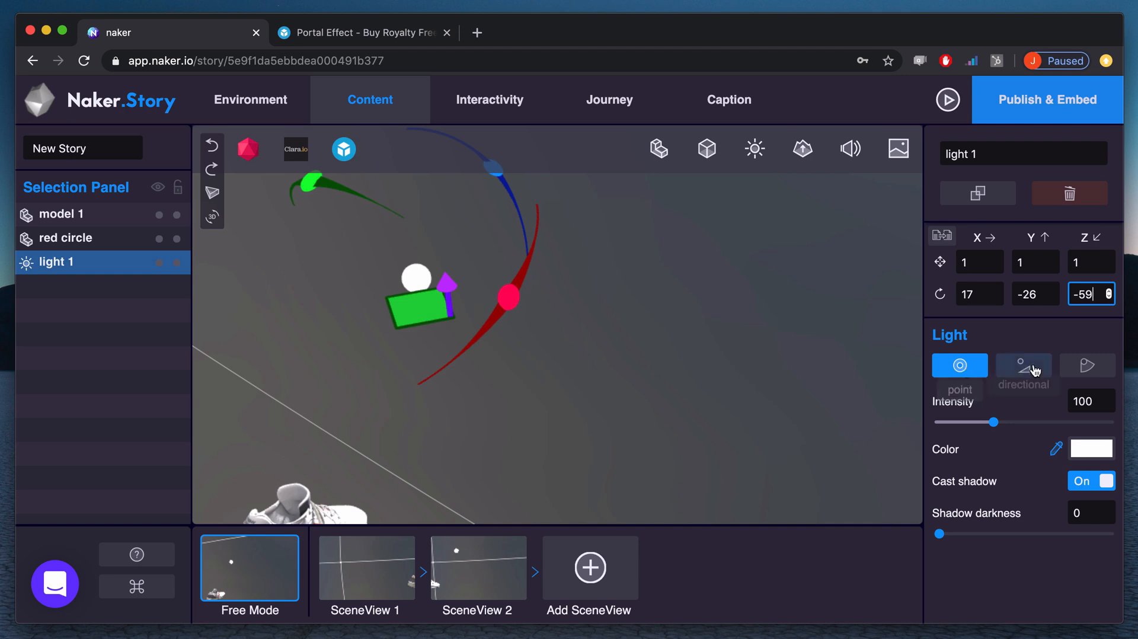
Step: Change the light's type to spot and set its intensity to 60
click(1100, 369)
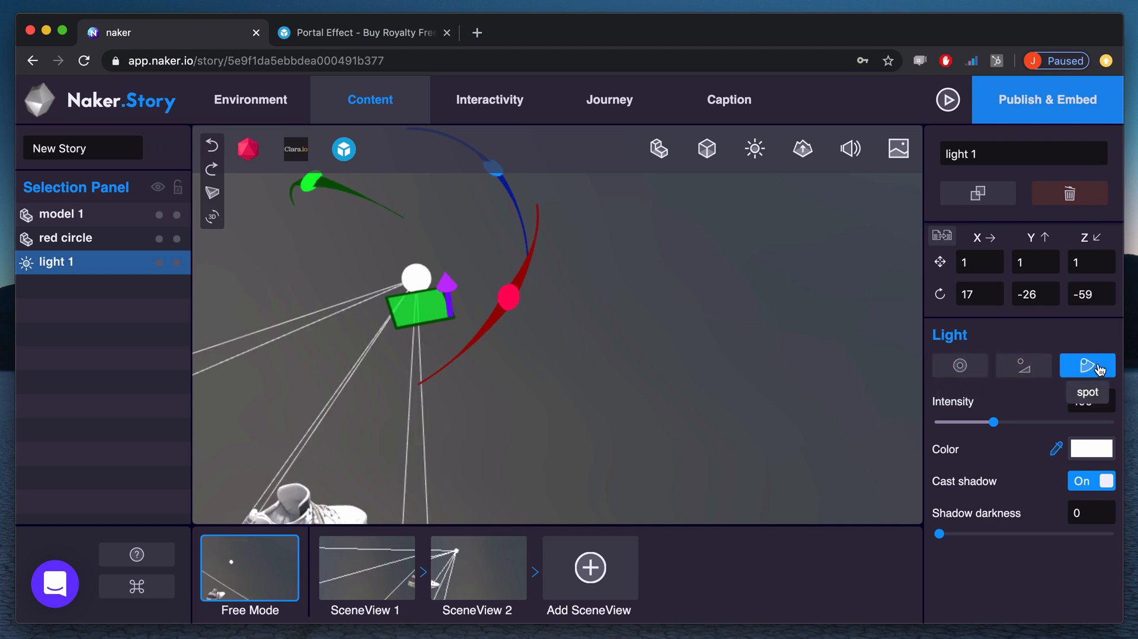
click(1085, 402)
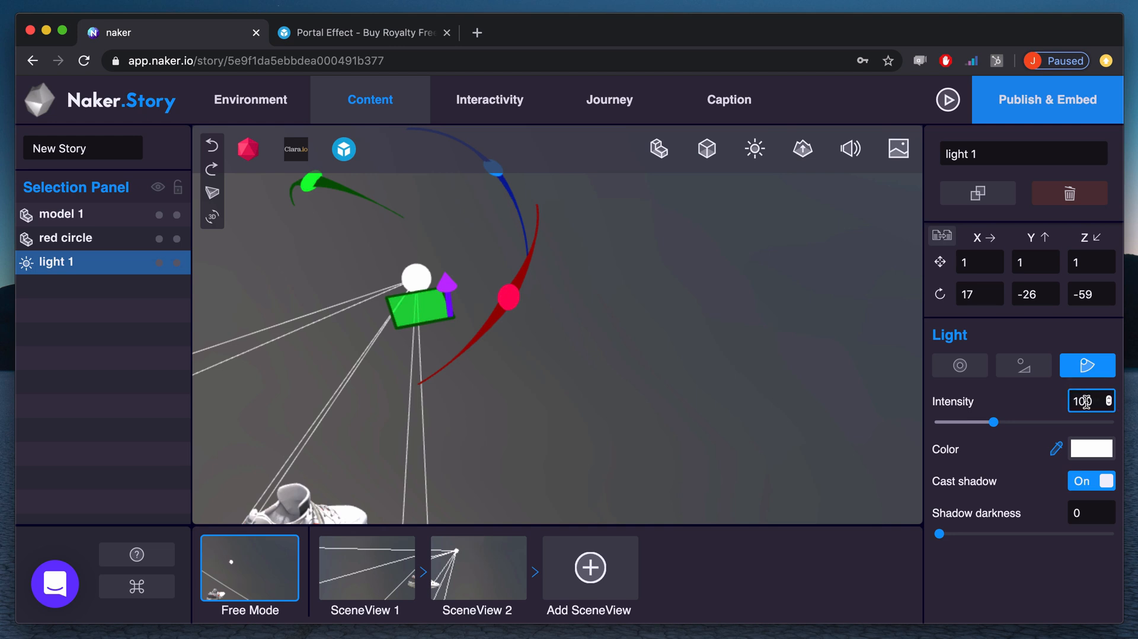
key(BackSpace)
key(BackSpace)
key(BackSpace)
text(60)
Step: Set the spot light's color to #8C2609
click(1077, 449)
click(1013, 448)
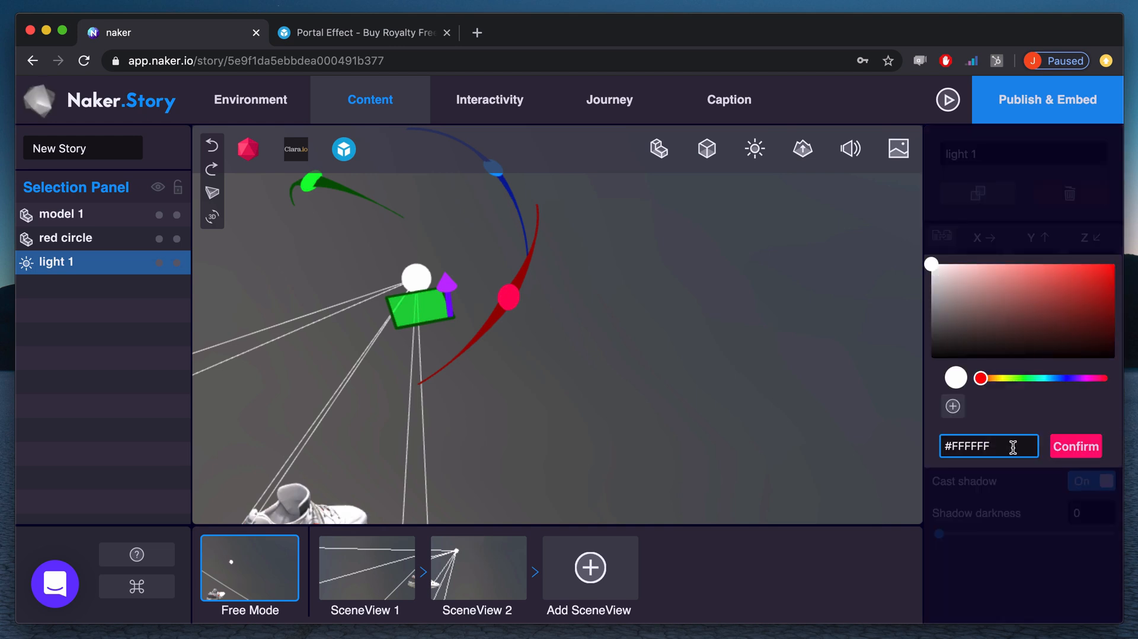
key(super+a)
text(#8C2609)
click(953, 406)
click(1070, 451)
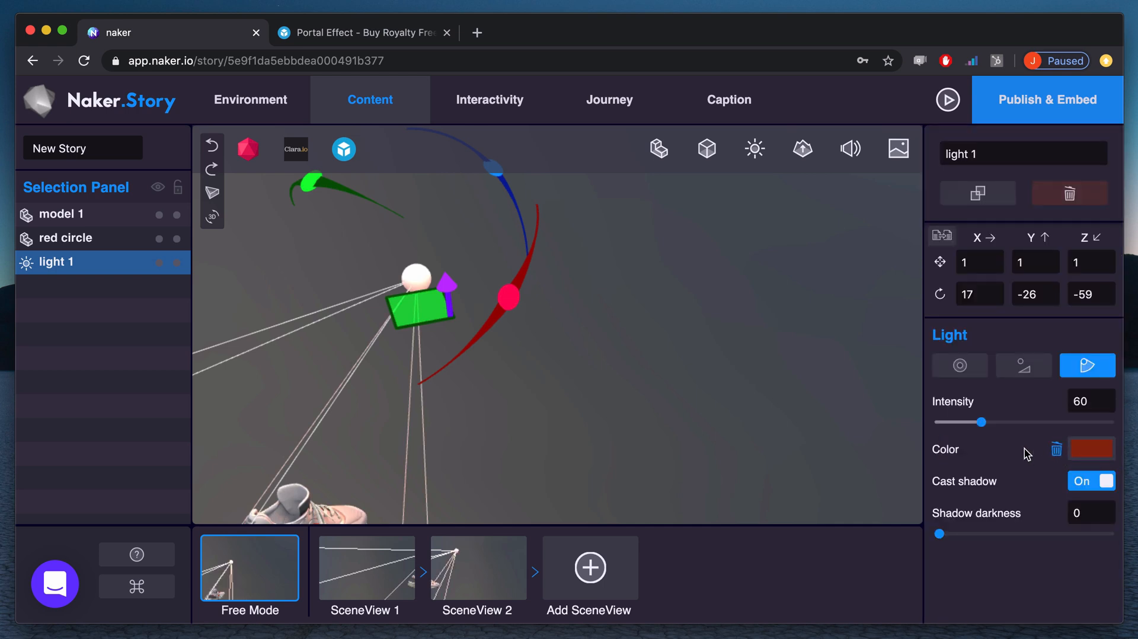
Step: Add an interaction to model 1, the shoe, with a rotation change of 360 on the Y axis
scroll(727, 386, down, 3)
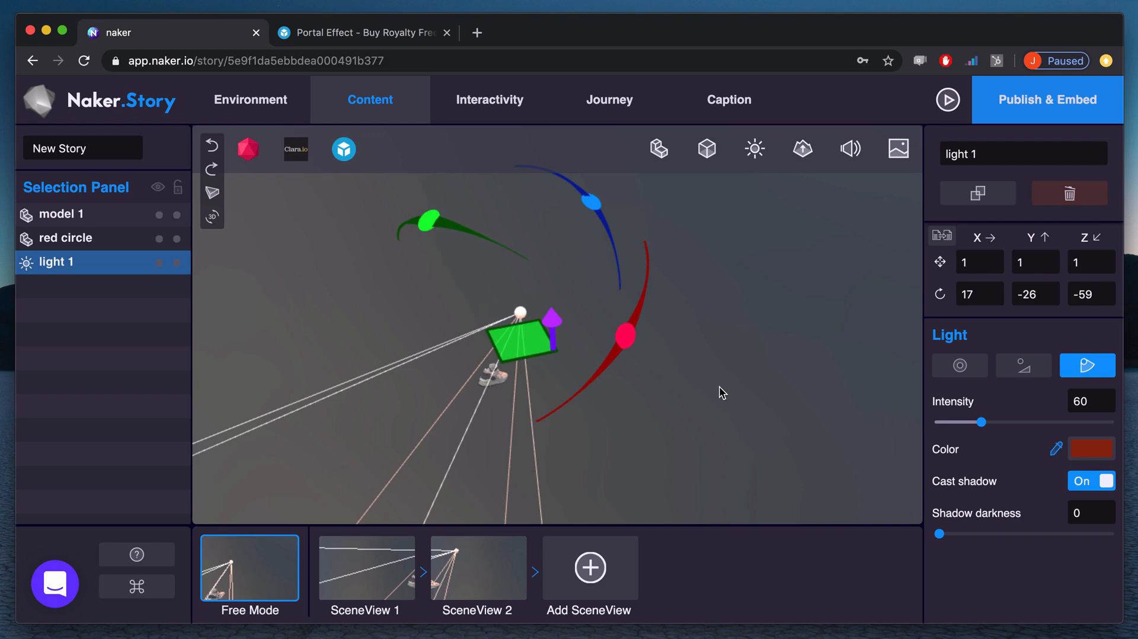
scroll(682, 394, down, 3)
drag(689, 371, 723, 460)
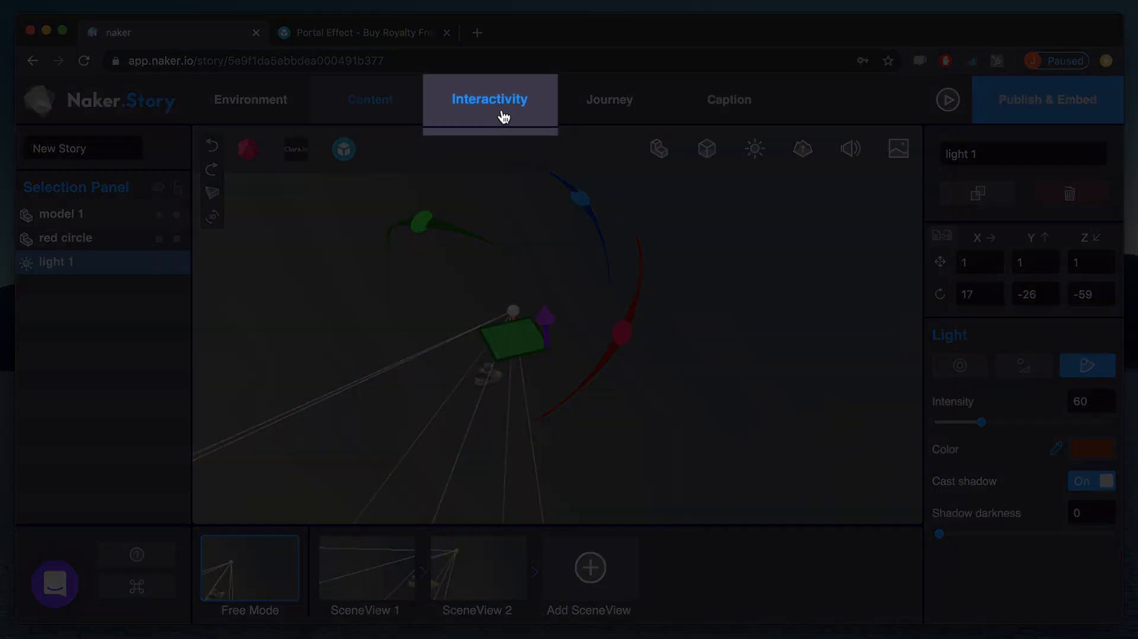
click(502, 114)
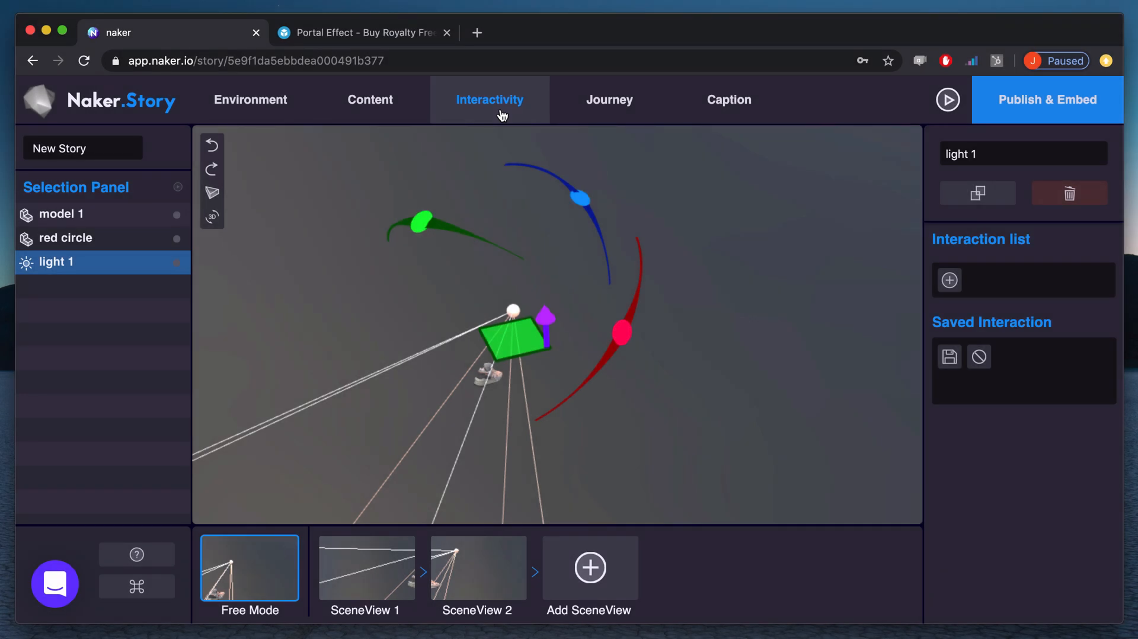
click(148, 215)
click(949, 283)
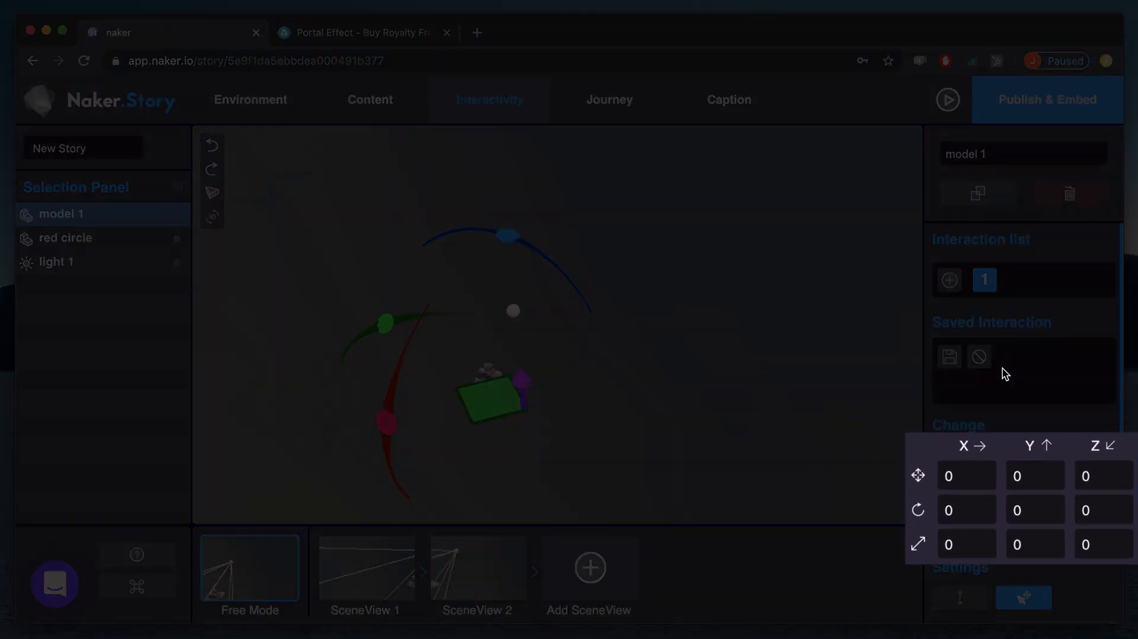
scroll(1006, 373, down, 3)
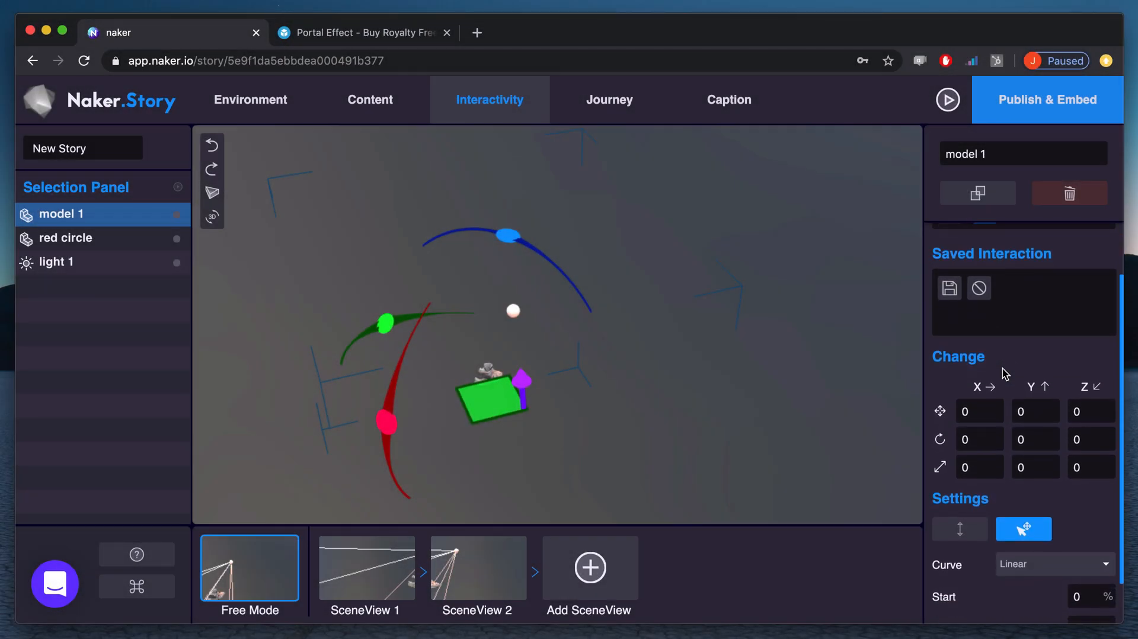
click(1034, 440)
text(36)
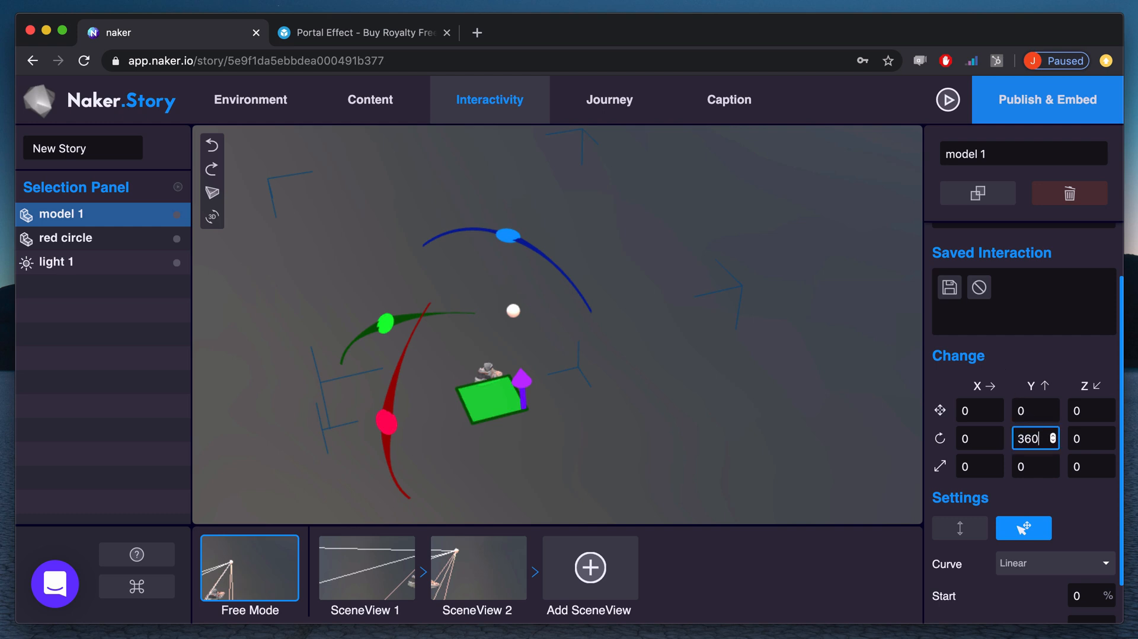
text(0)
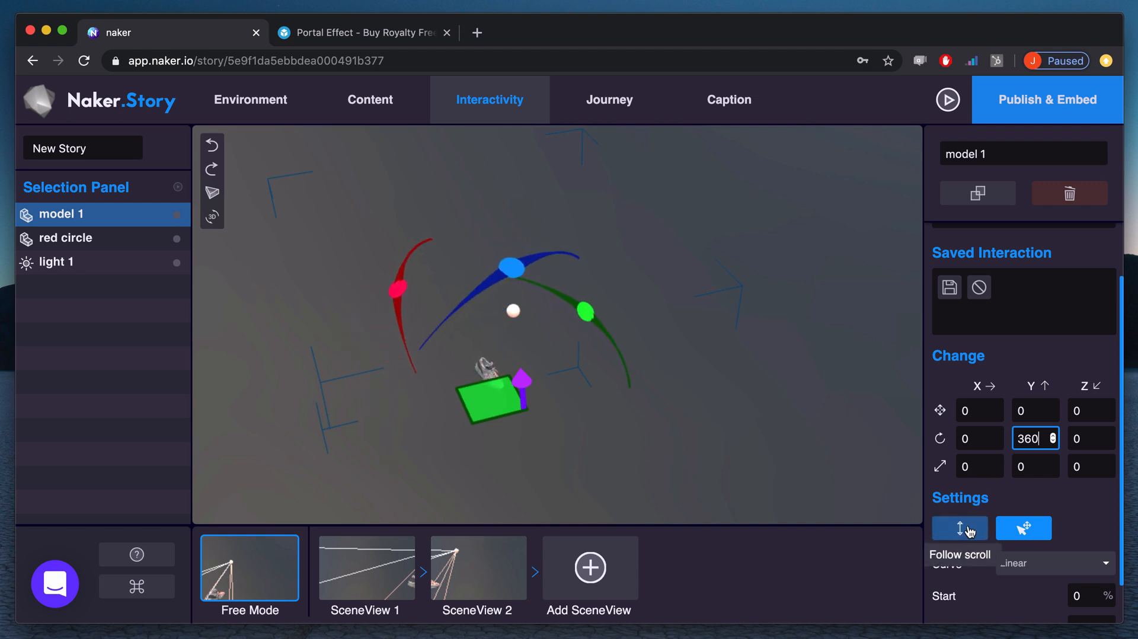
Step: Make the shoe's rotation interaction follow the scroll and set its end to 17%
click(960, 528)
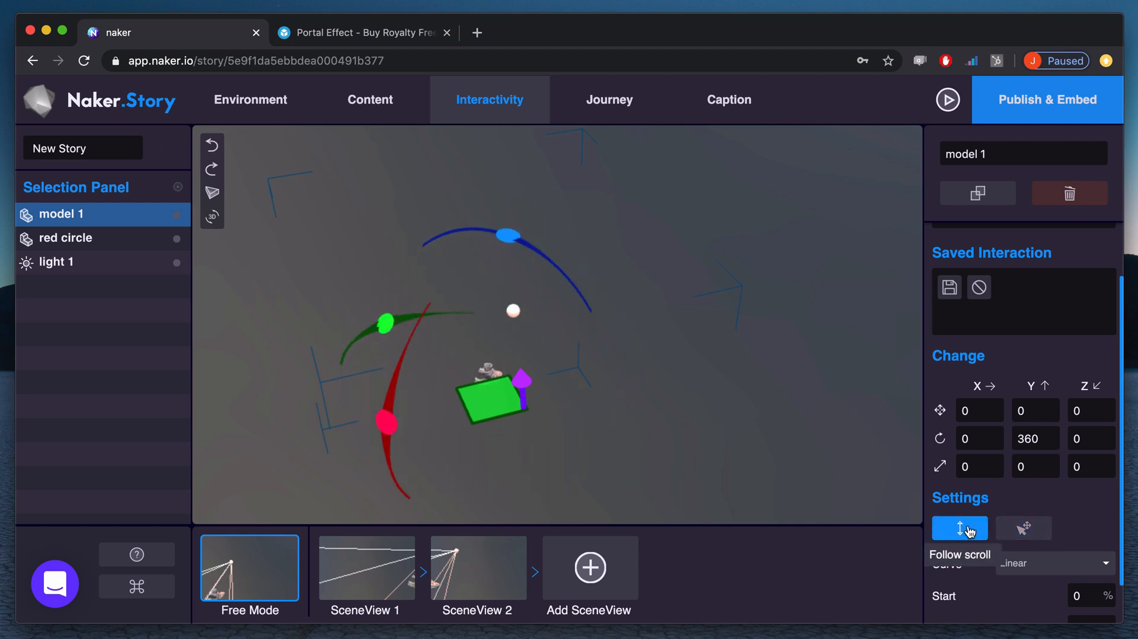
scroll(967, 529, down, 2)
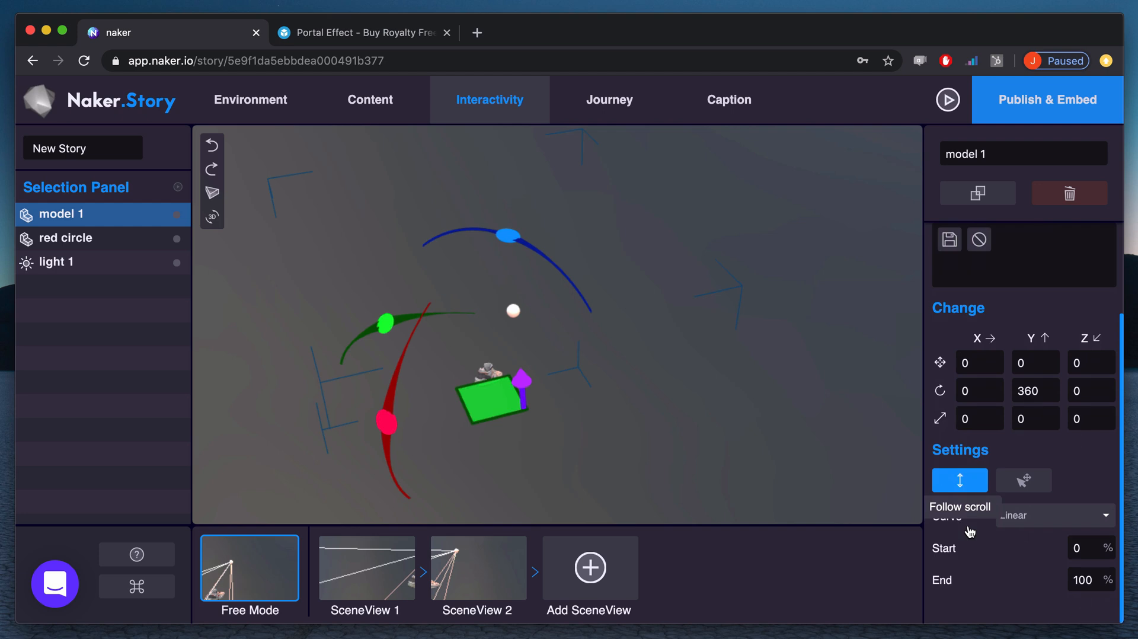
double_click(1089, 579)
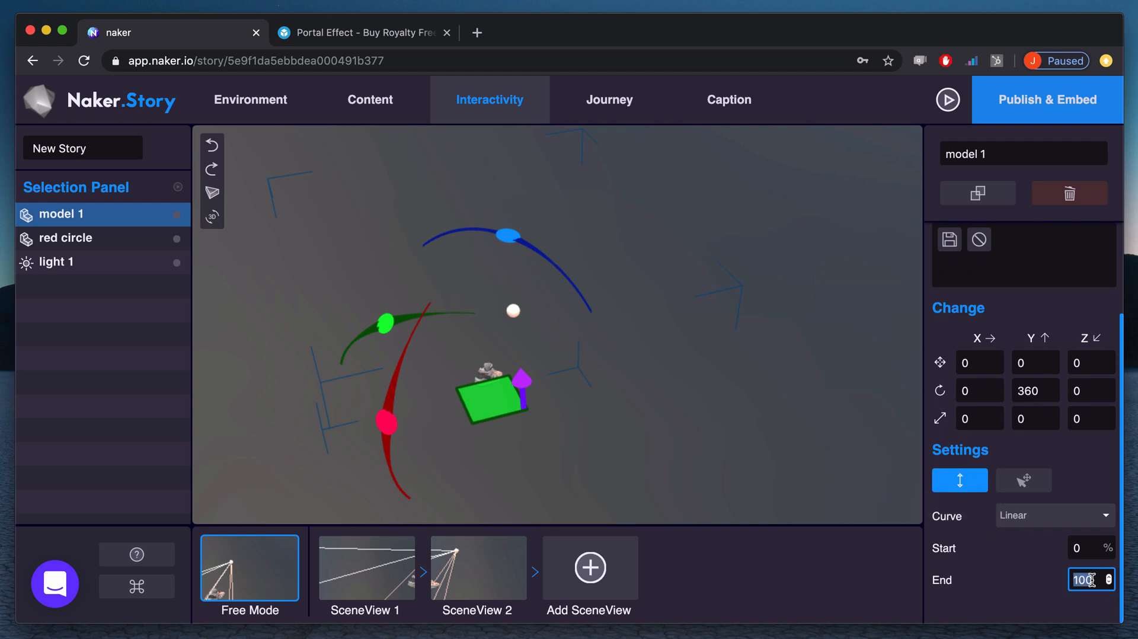
text(17)
Step: Add an interaction to the red circle that plays the model animation Take 001 and follows the scroll
click(140, 243)
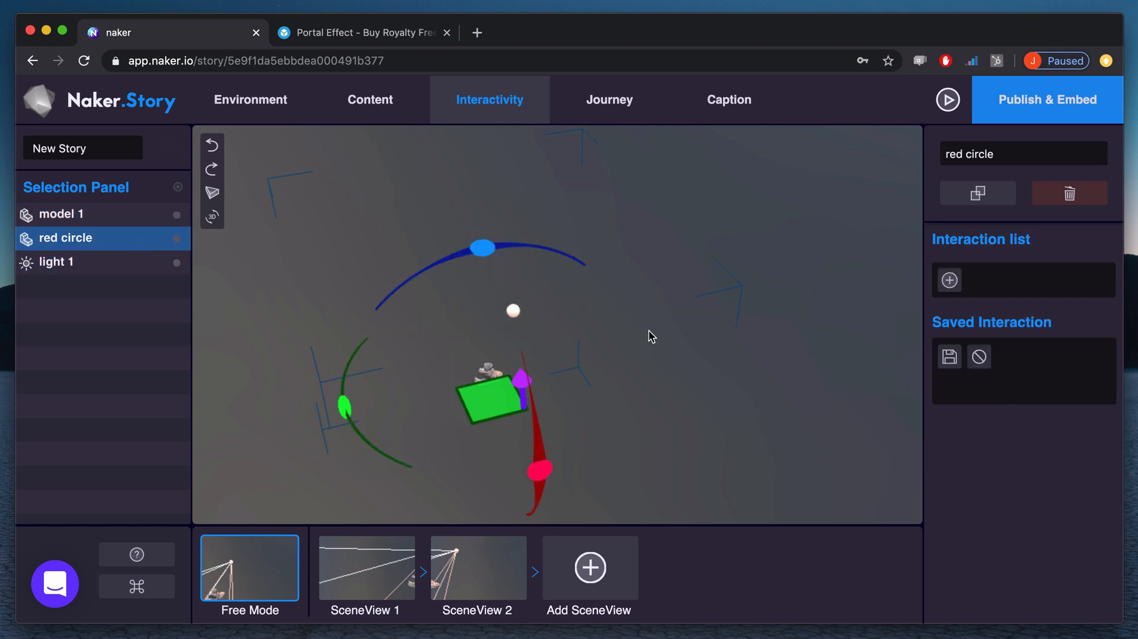
click(948, 282)
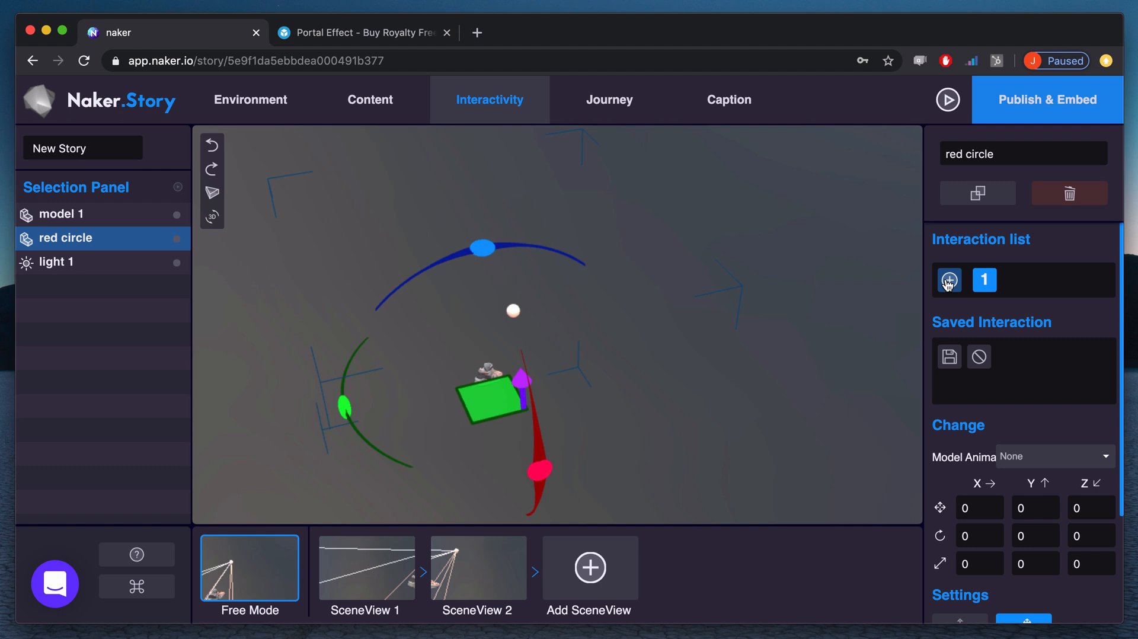
click(989, 507)
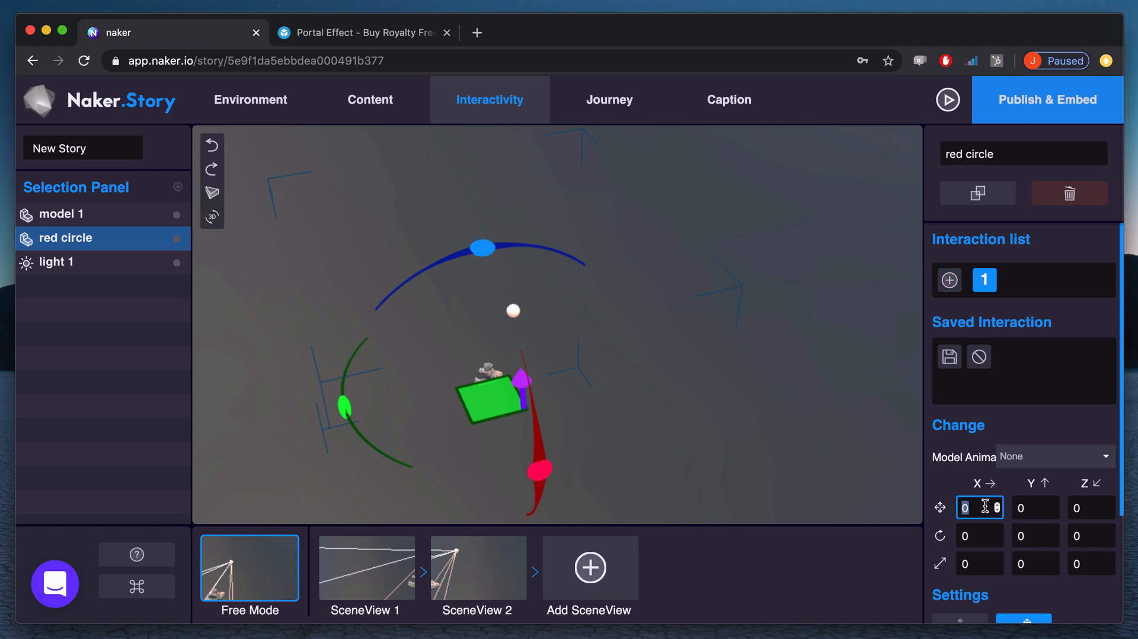
click(1036, 467)
click(1033, 496)
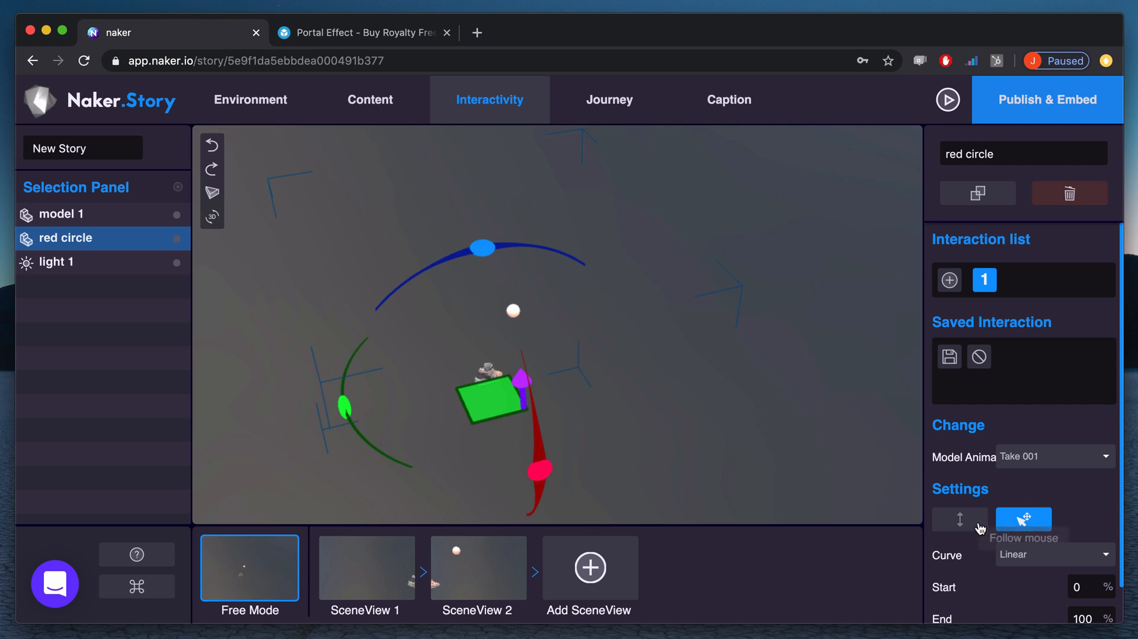
click(960, 519)
scroll(1104, 569, down, 2)
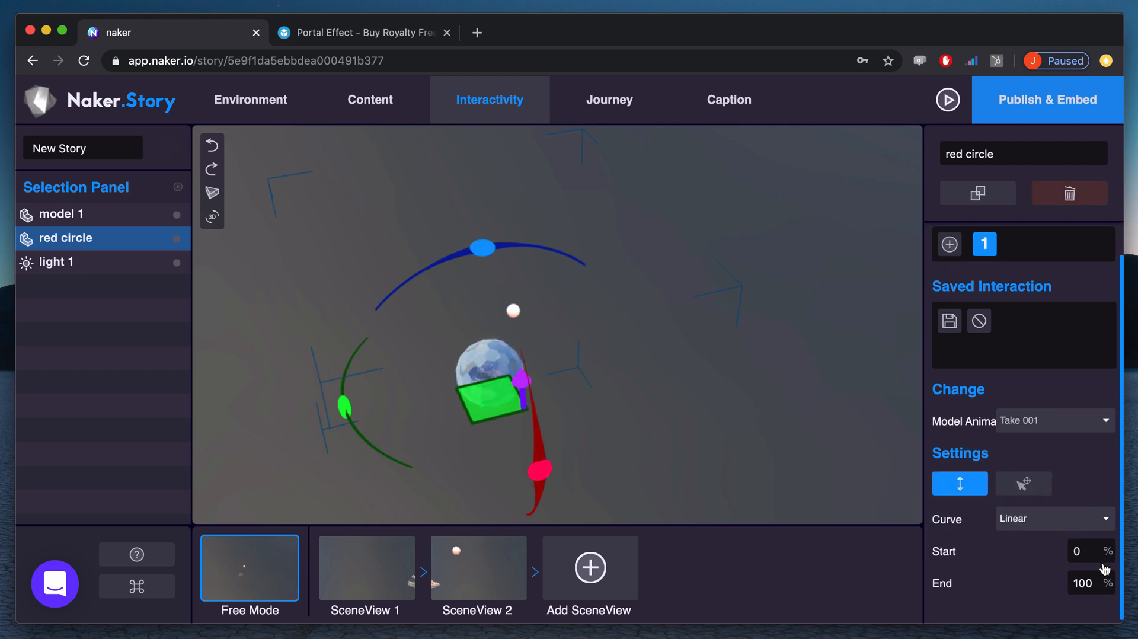
Step: Add a second interaction to the red circle with a rotation change of 40 on the Y axis
click(950, 244)
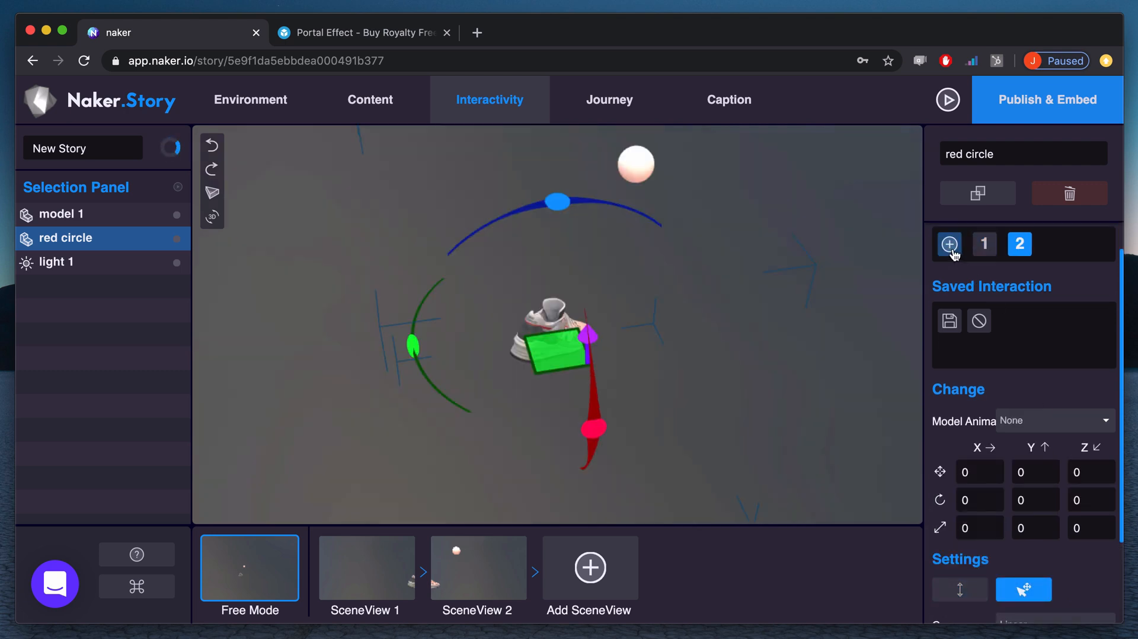
click(1033, 500)
text(40)
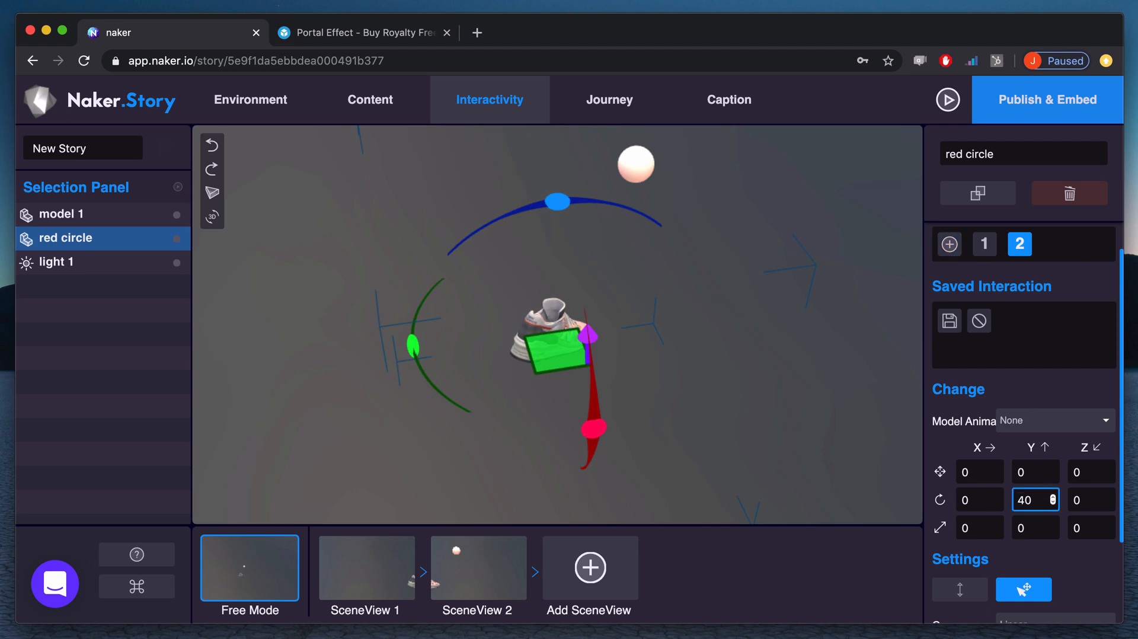
scroll(1049, 554, down, 2)
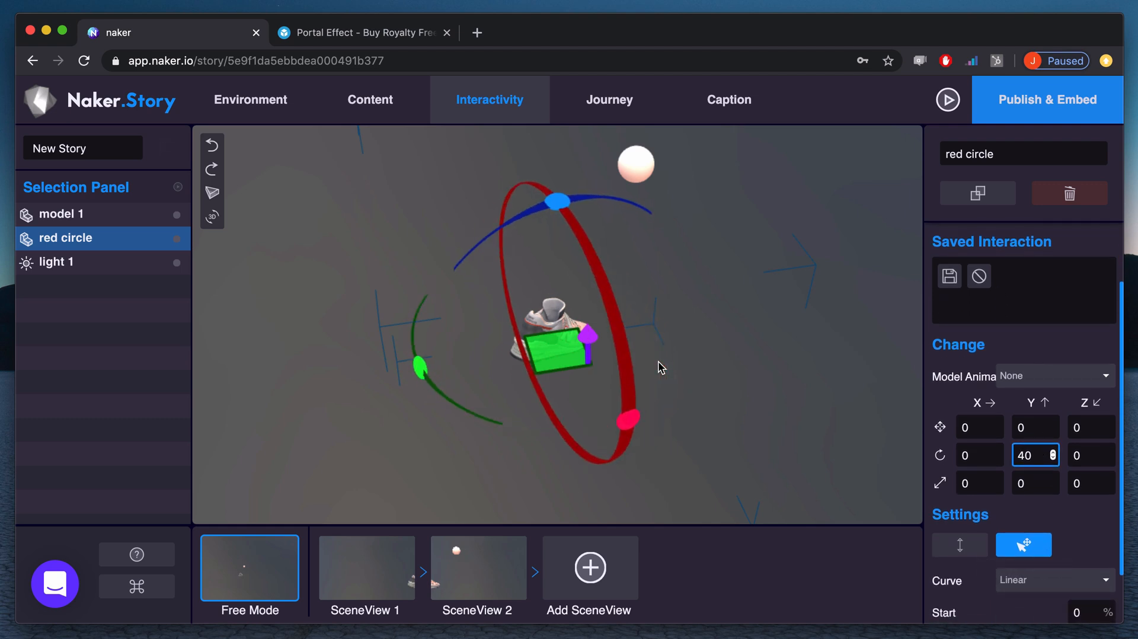
Step: Add an interaction to light 1 with a position change of 3 on the Y axis
click(144, 266)
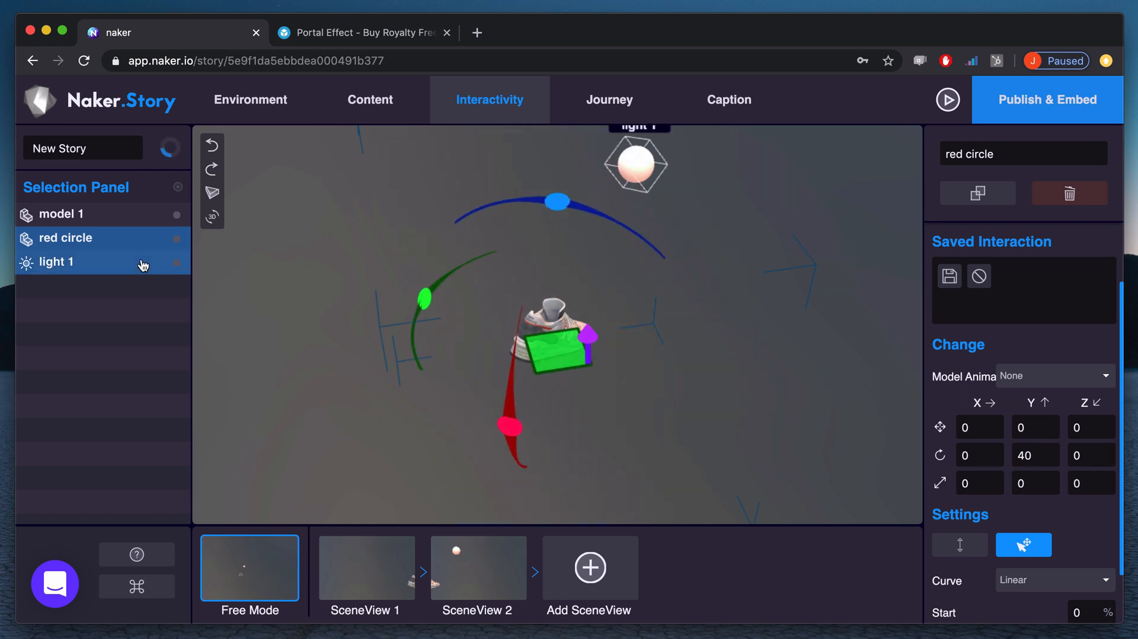
click(949, 280)
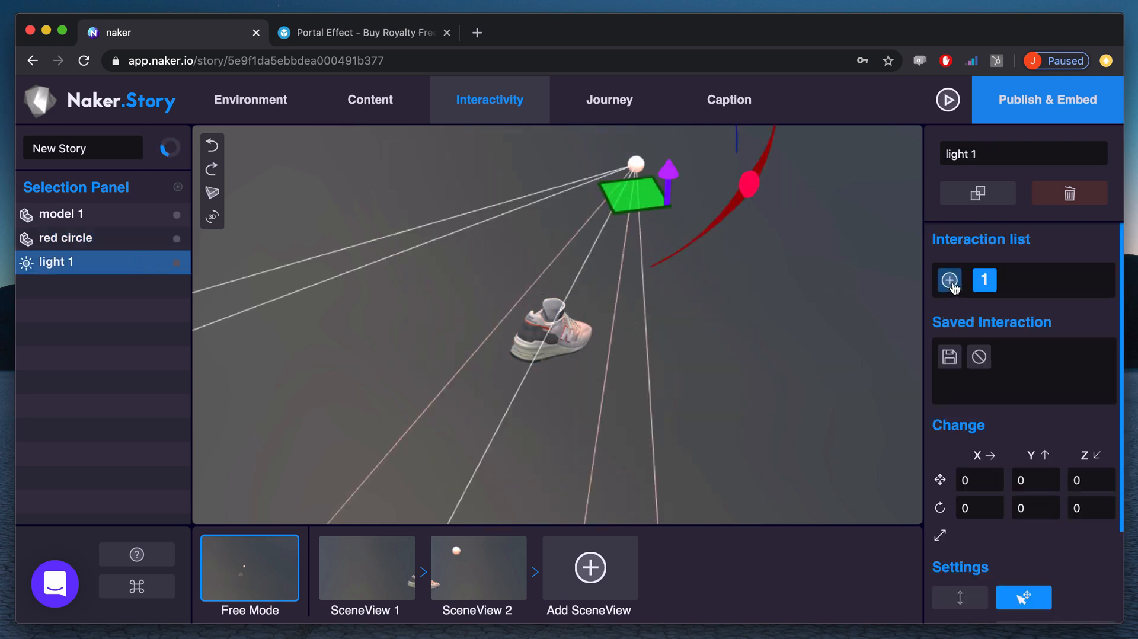
click(1030, 477)
text(3)
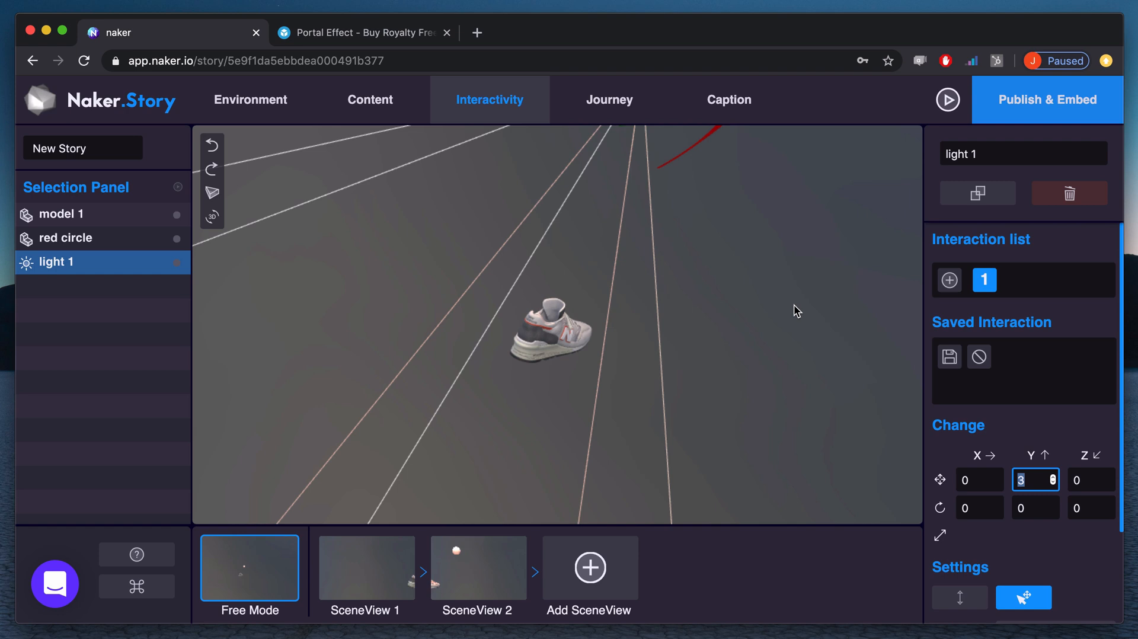
Step: Switch to editing the journey, turn SceneView 1's camera to about 44 on the Y axis and raise it to a height of about 2,04
click(624, 113)
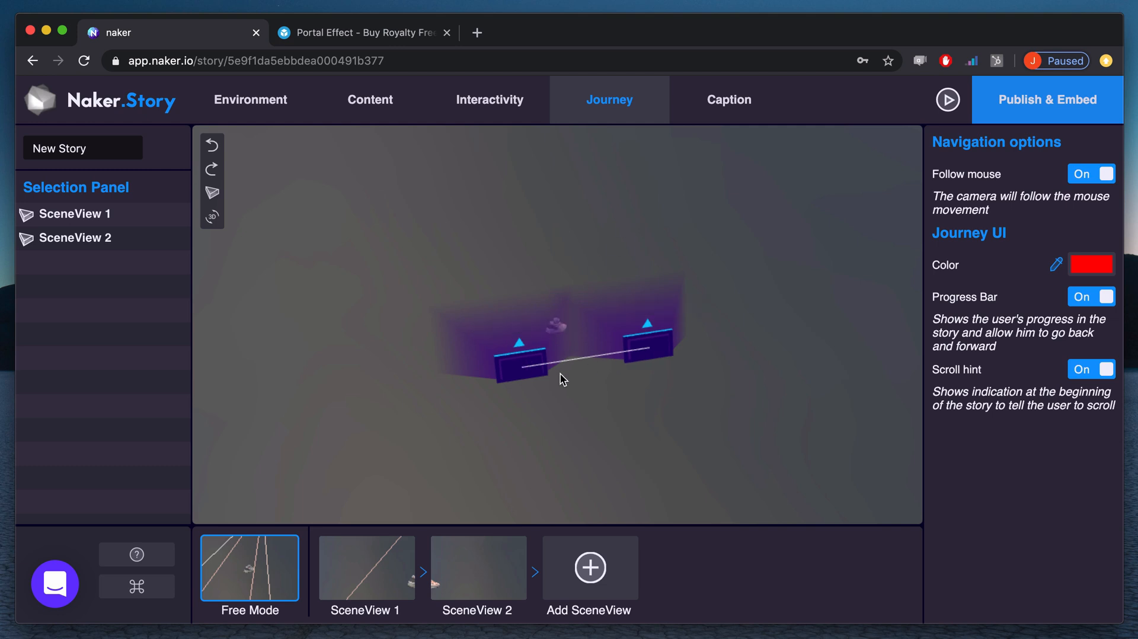
click(533, 370)
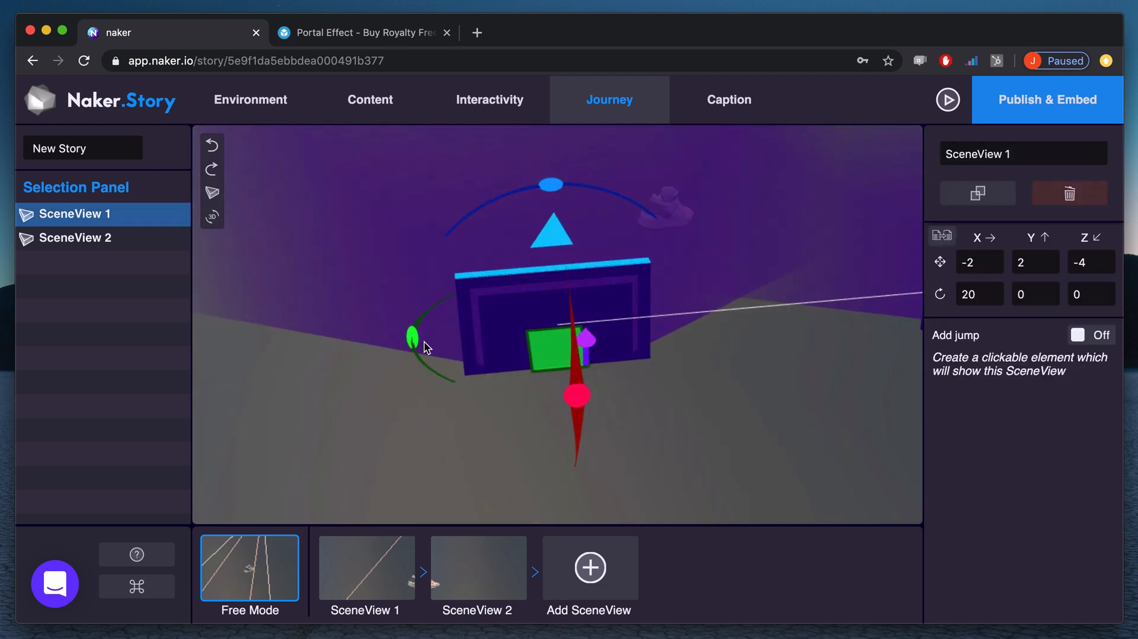
drag(413, 336, 429, 291)
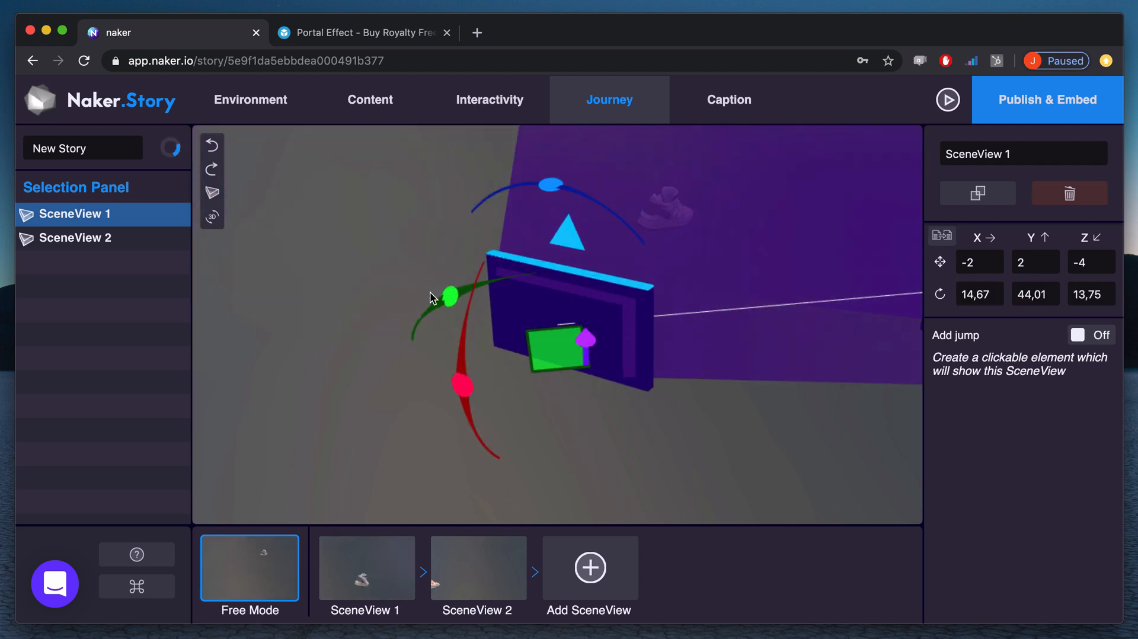
mouse_move(579, 351)
mouse_down()
mouse_move(583, 320)
mouse_move(578, 337)
mouse_up()
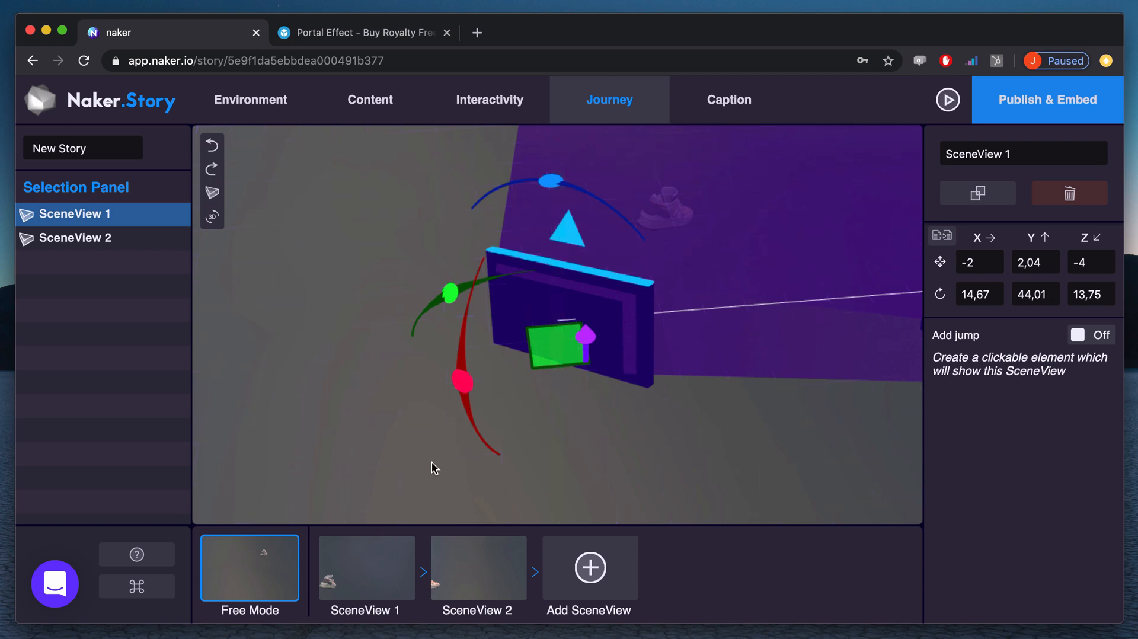
Step: Preview the camera views of SceneView 1 and SceneView 2 and return to Free Mode
click(379, 568)
click(486, 568)
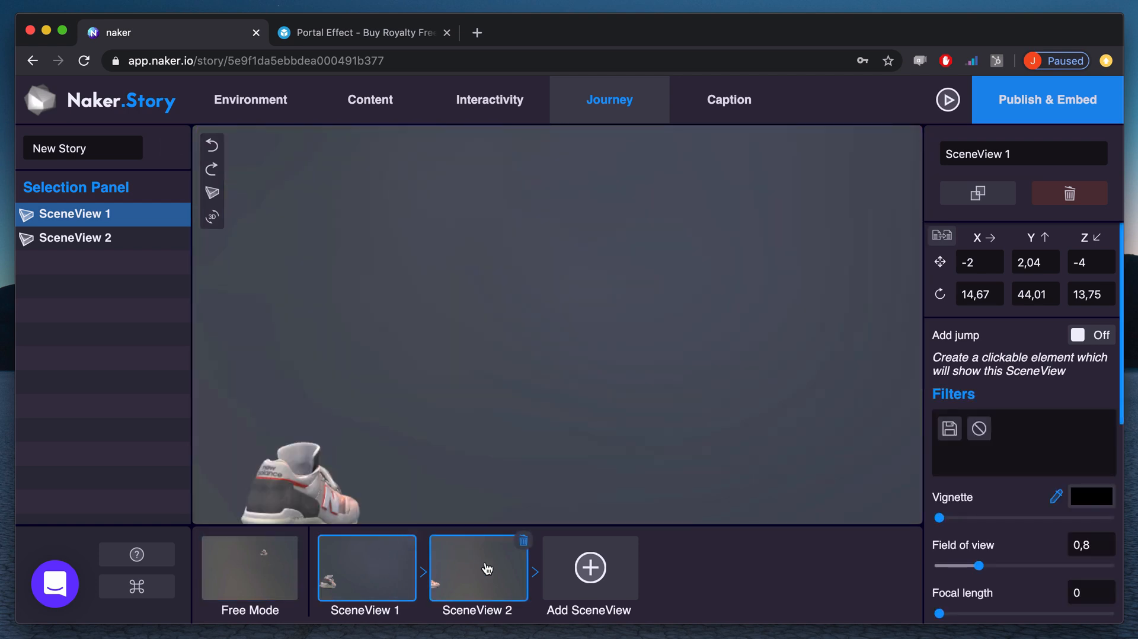
click(249, 564)
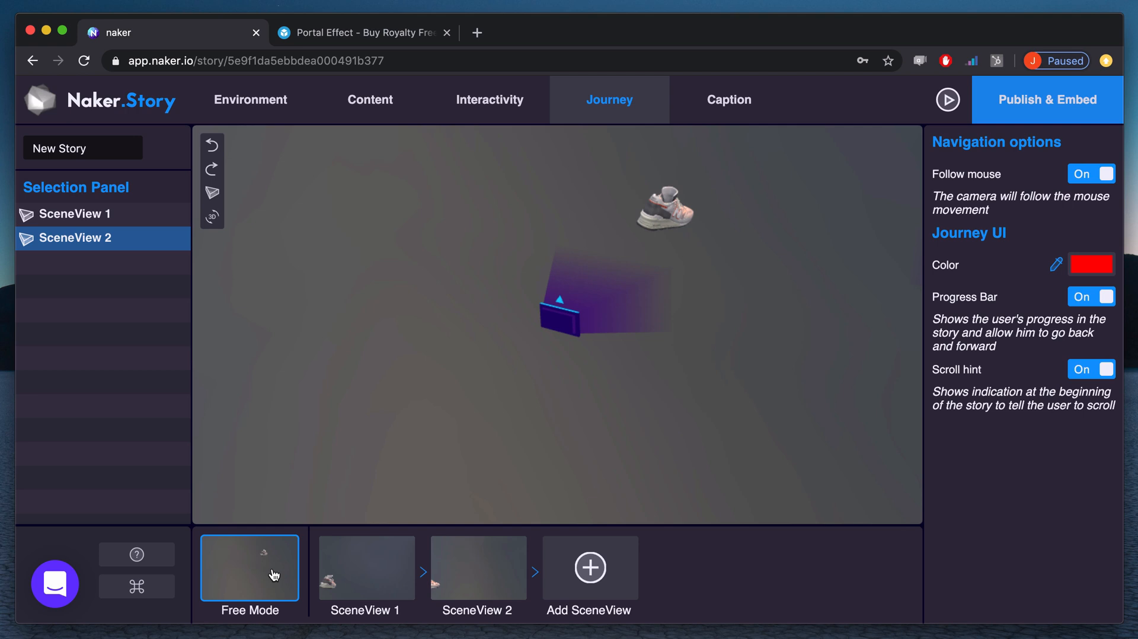
Step: Move SceneView 1's camera to about X -0,18 and Z -3,84 and turn it to about -8,49 on the Y axis
click(168, 222)
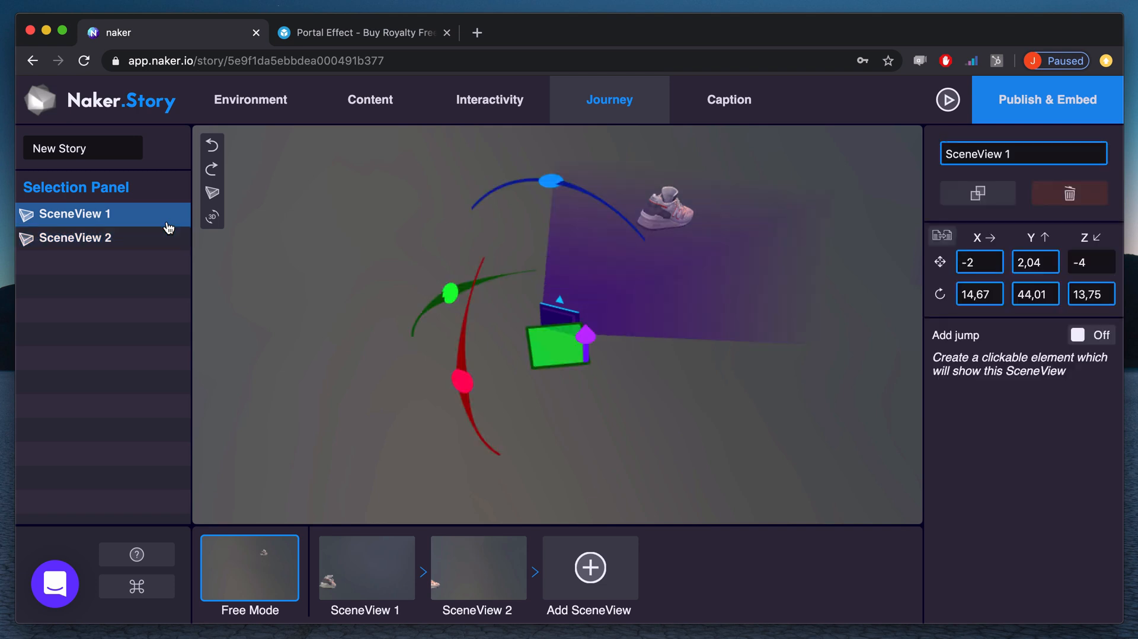
drag(566, 343, 692, 306)
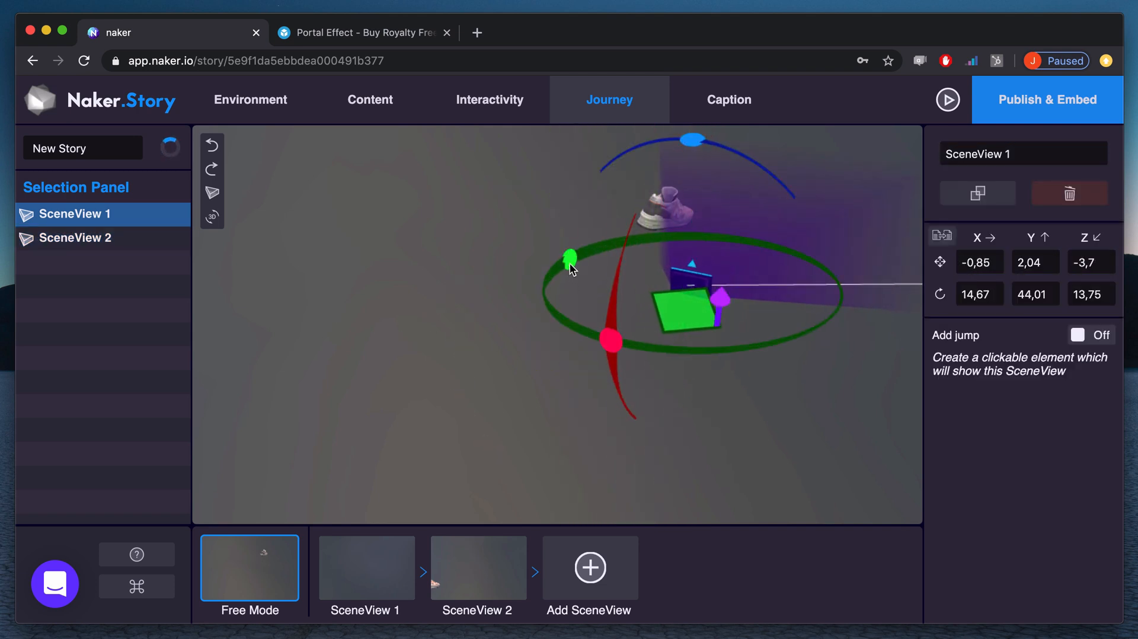
drag(572, 264, 591, 301)
drag(702, 303, 779, 312)
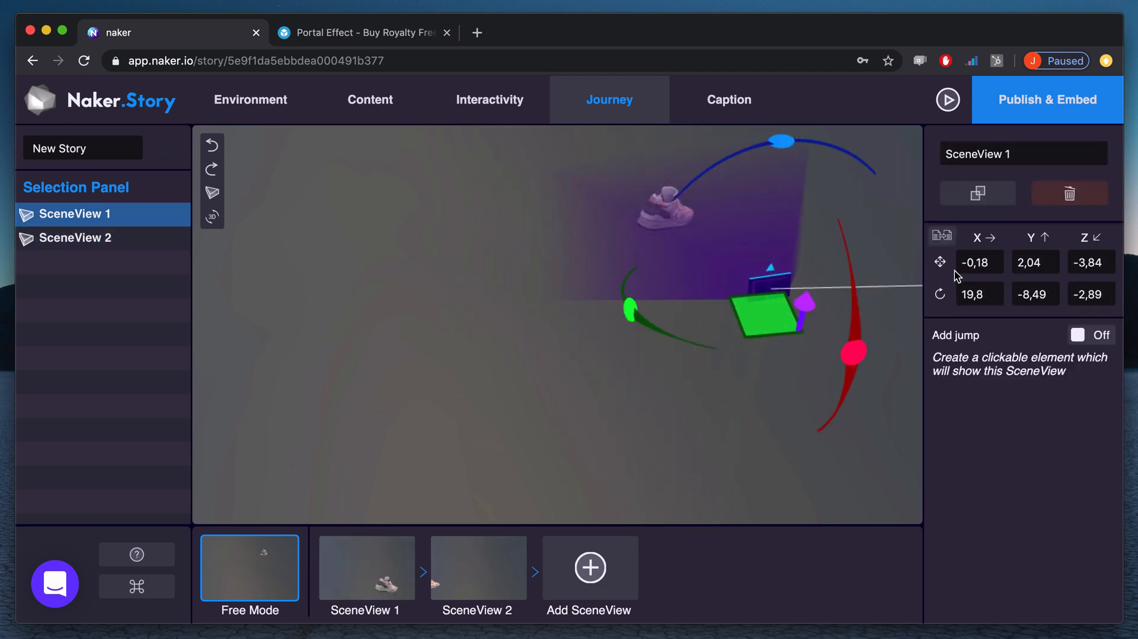
Step: Set SceneView 1's position to X 1,3, Y -0,13 and Z -1,79
click(979, 262)
text(1,3)
click(1032, 262)
text(-0,13)
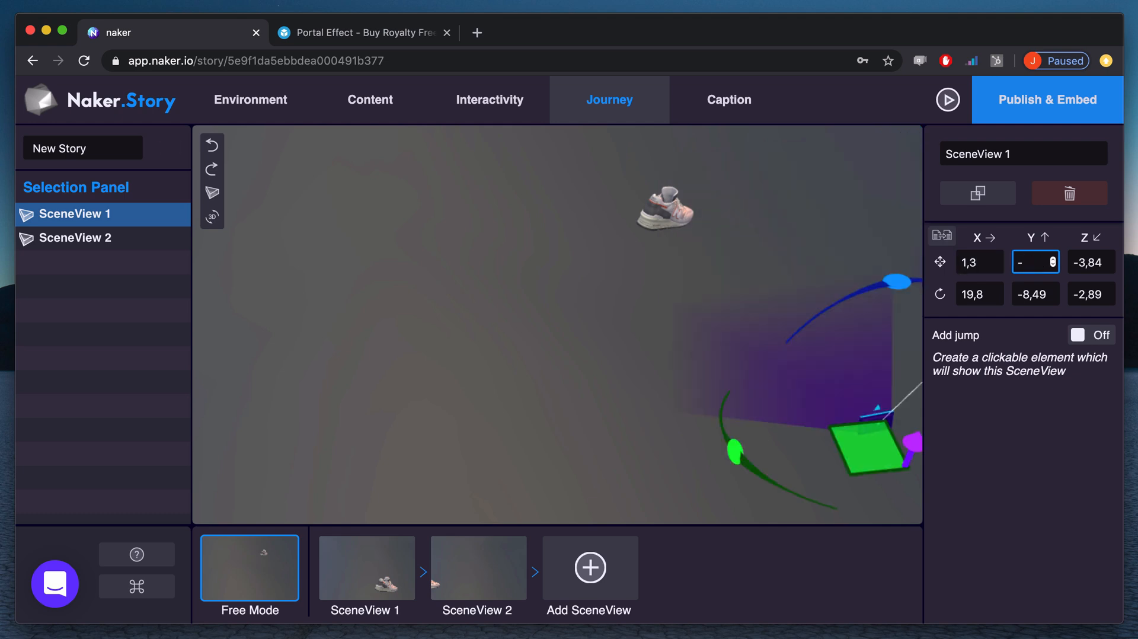
click(1100, 262)
text(-1,79)
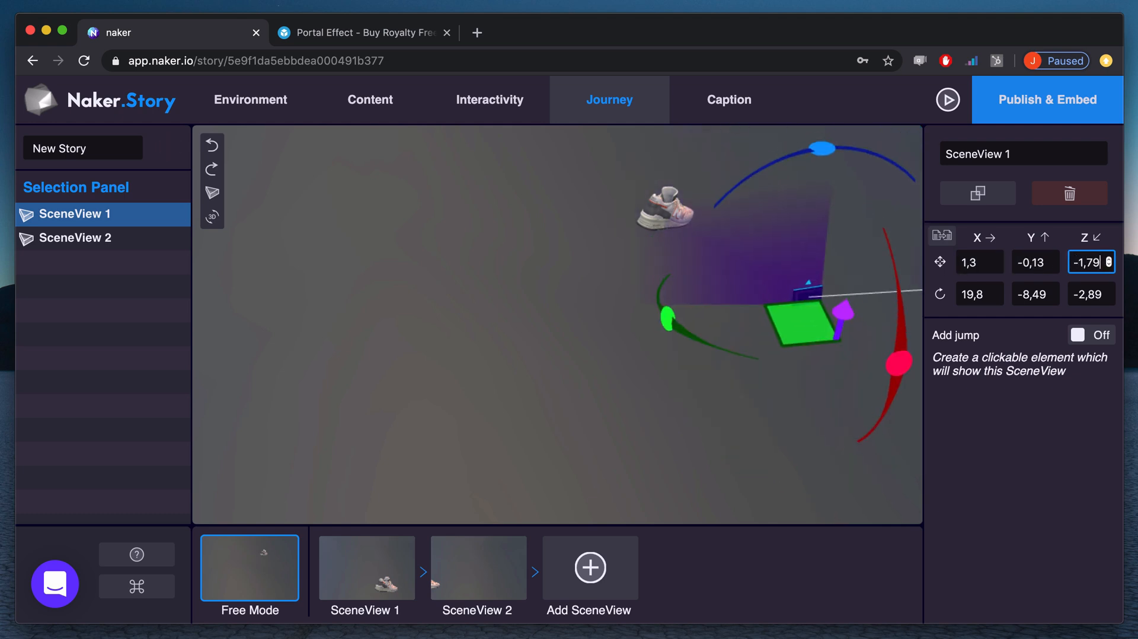
Step: Set SceneView 1's rotation to X 0, Y -33,47 and Z 0
click(978, 294)
text(0)
click(1032, 294)
text(-33,47)
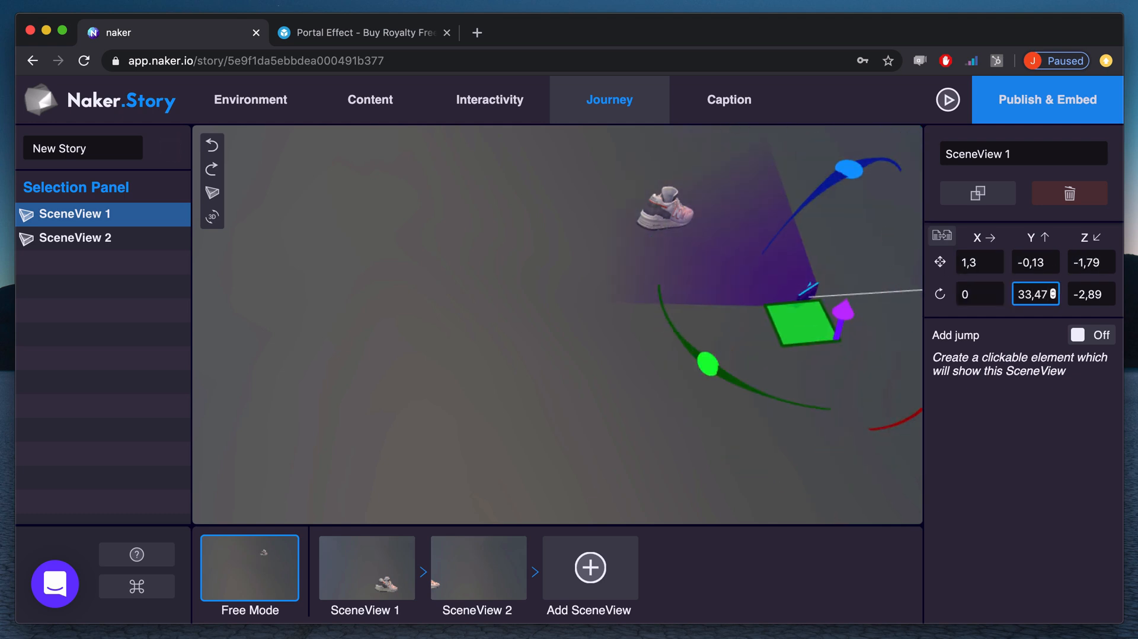
click(1093, 292)
text(0)
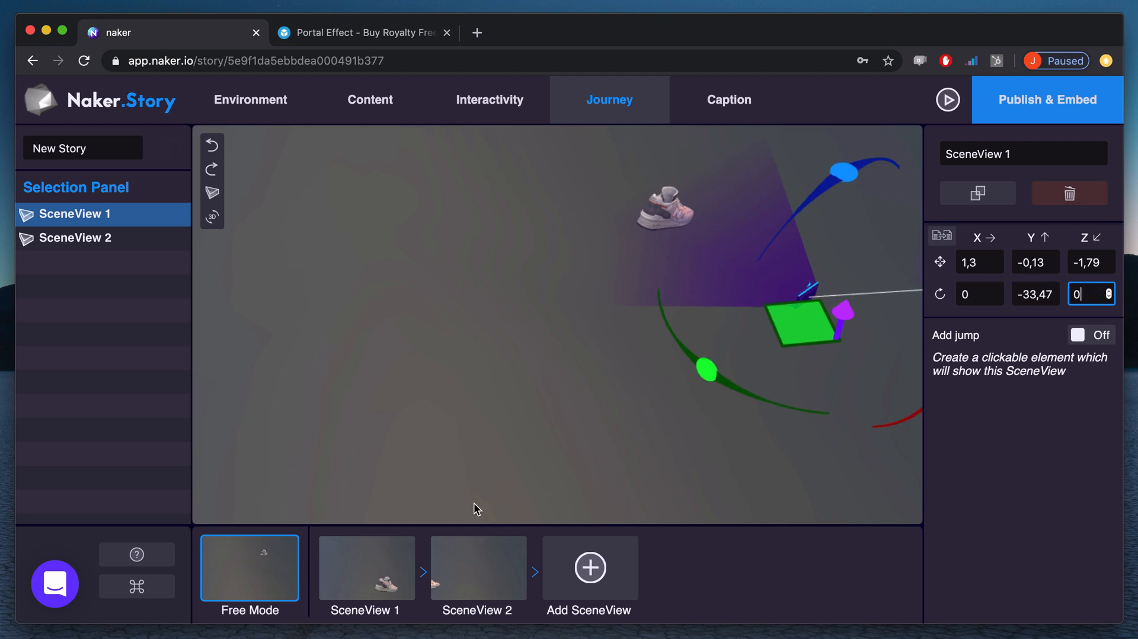
Step: Show SceneView 1 through its camera and raise its black vignette to roughly a quarter strength
click(389, 571)
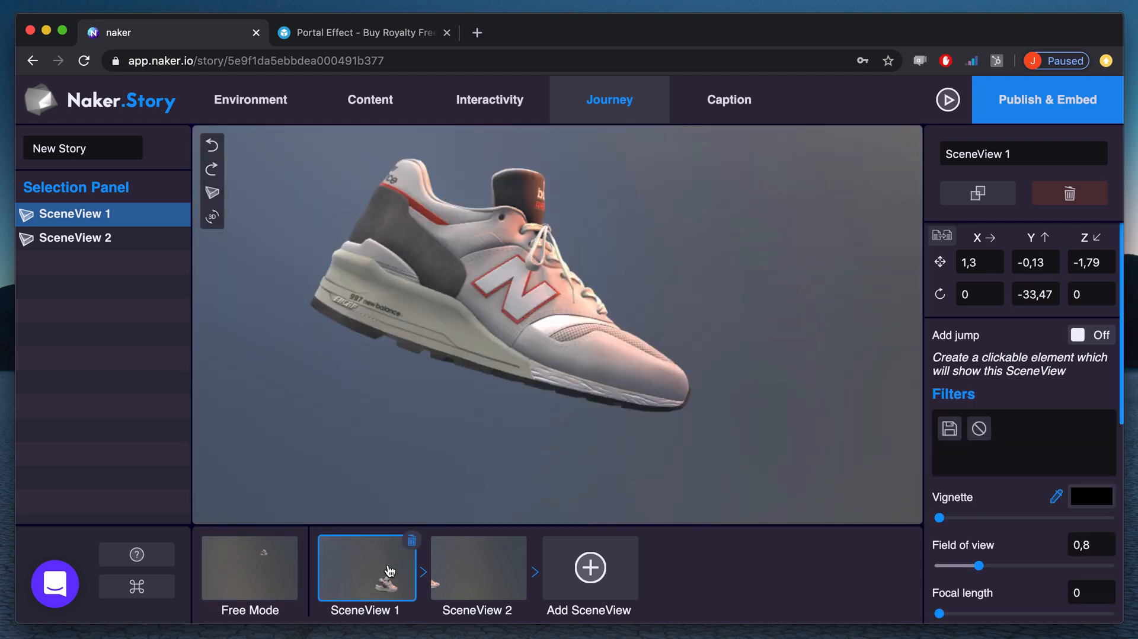
scroll(964, 530, down, 3)
drag(941, 386, 979, 387)
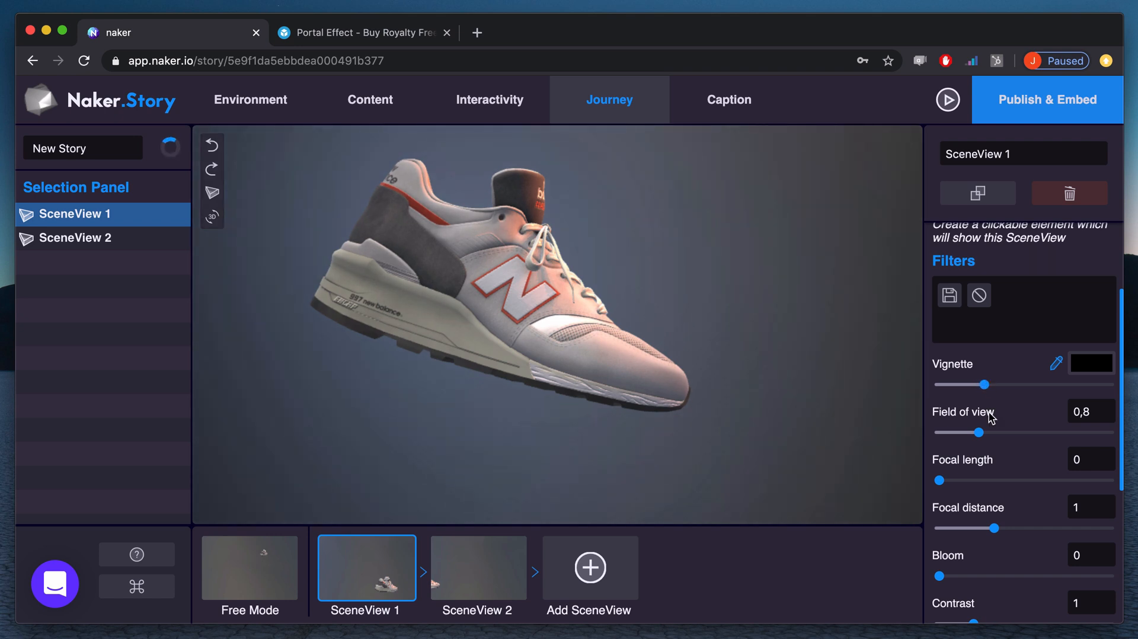
Step: Give SceneView 1 a fog in the saved light blue #56B0FF at a low strength
scroll(990, 415, down, 5)
click(1092, 579)
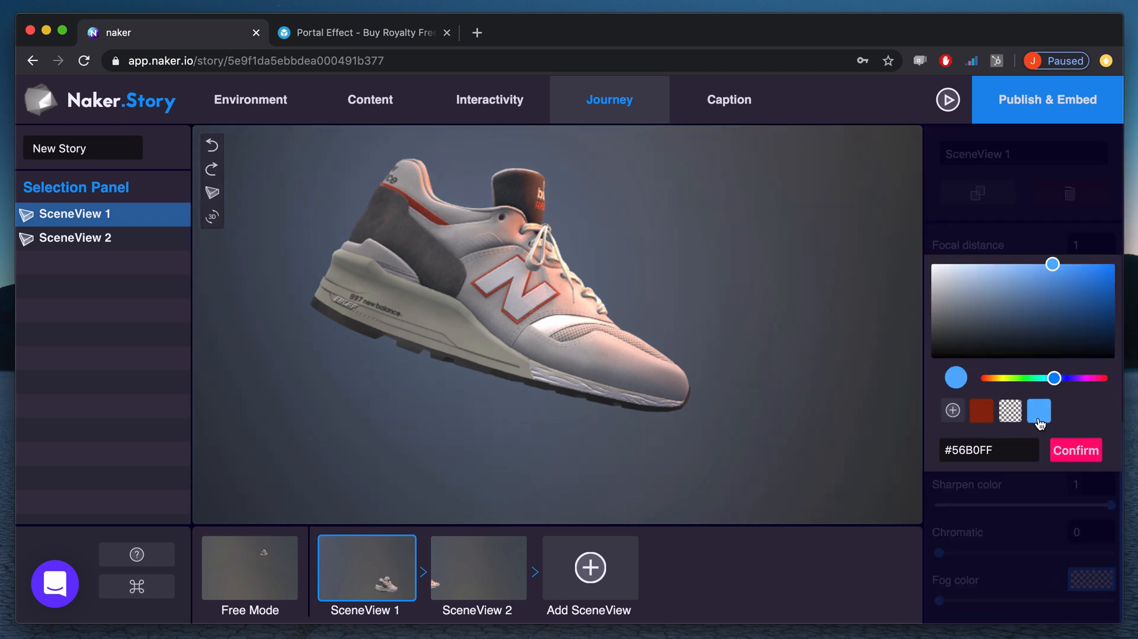
click(1076, 450)
drag(947, 604, 952, 604)
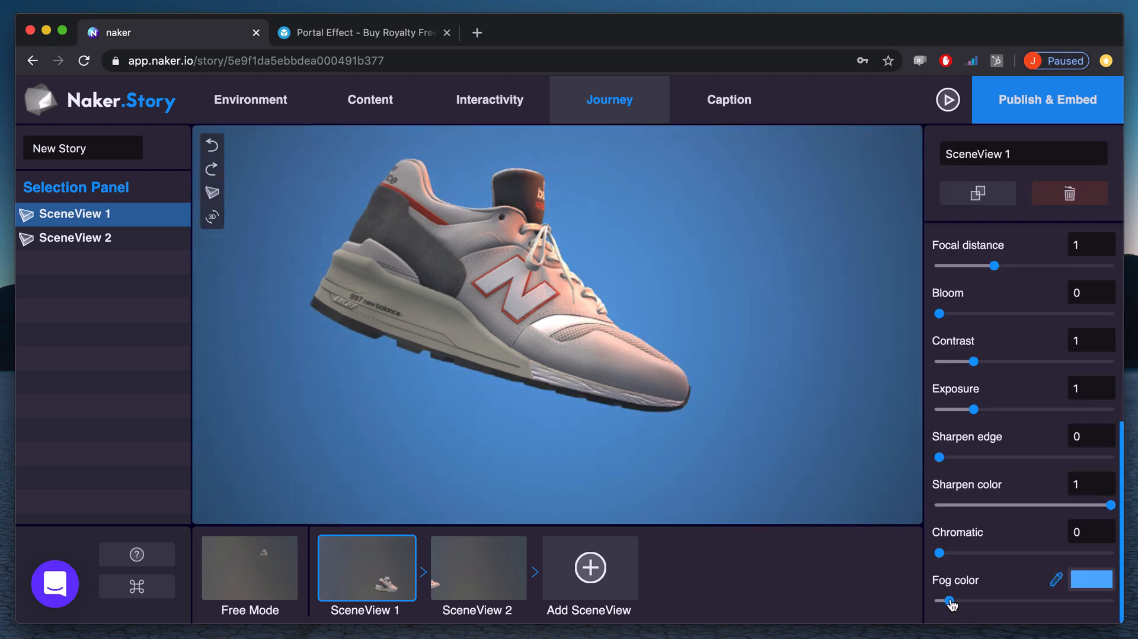
Step: Show SceneView 2 and set its position to X 0,81, Y 1,1 and Z -1,89
click(478, 568)
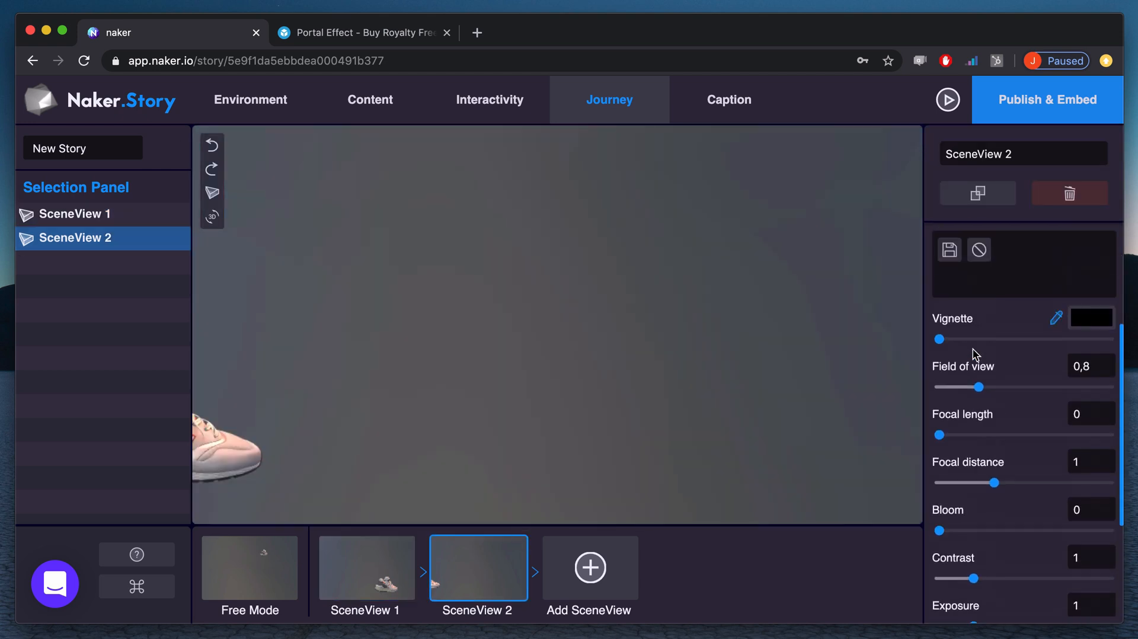
scroll(975, 262, up, 3)
double_click(975, 261)
text(0,81)
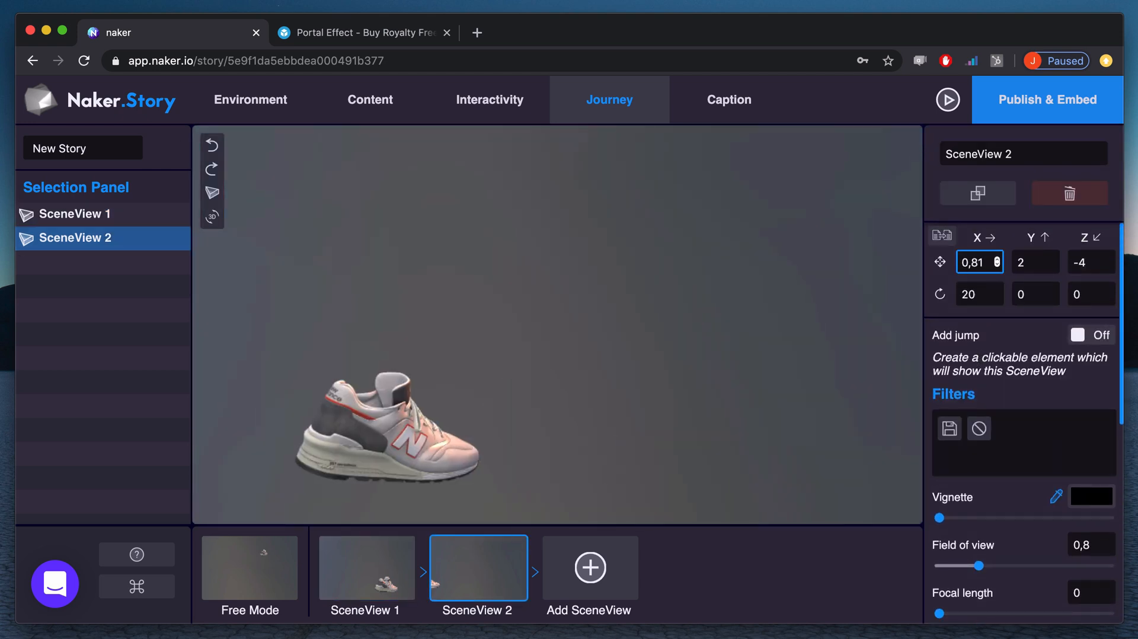
double_click(1027, 263)
text(1,1)
double_click(1082, 263)
key(BackSpace)
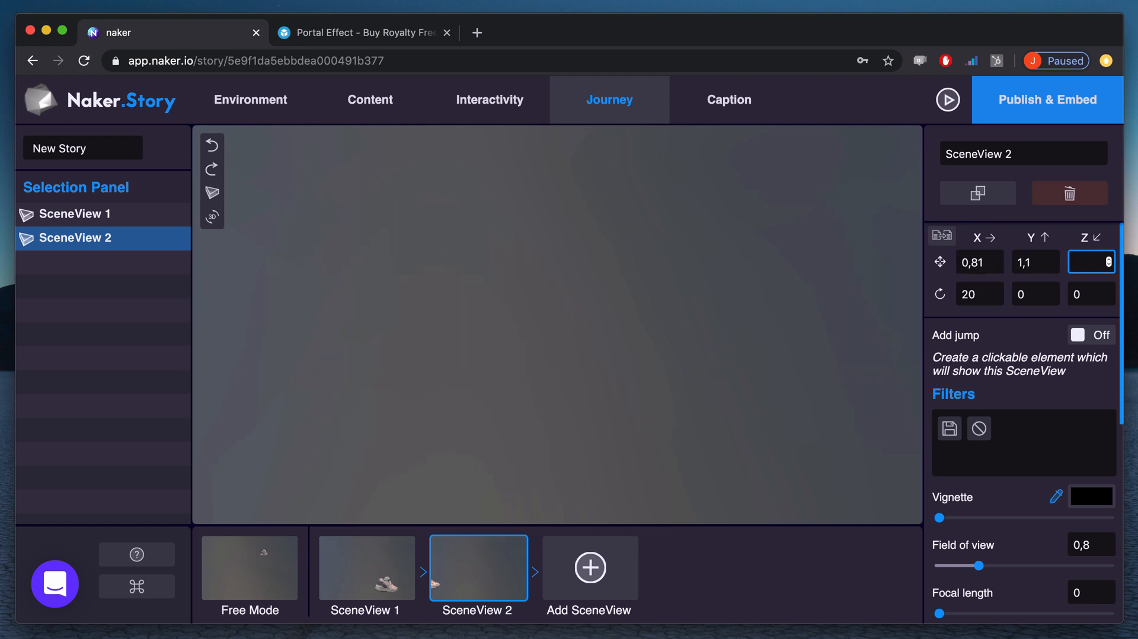
text(-1,89)
Step: Set SceneView 2's rotation to X 30 and Y -20
key(Tab)
text(30)
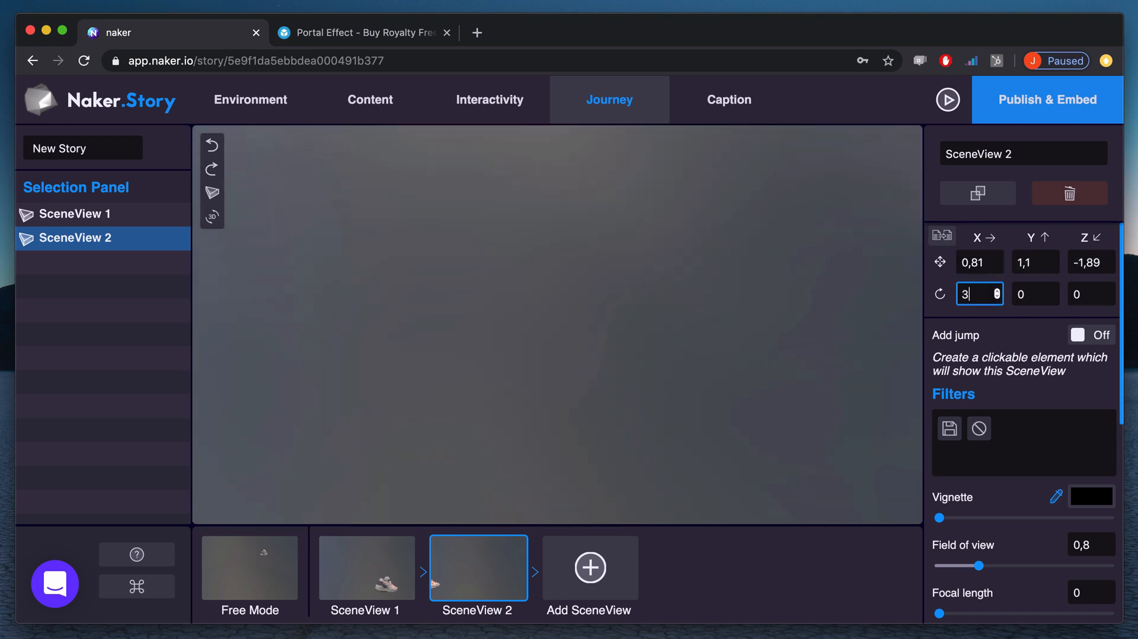
double_click(1032, 294)
text(-20)
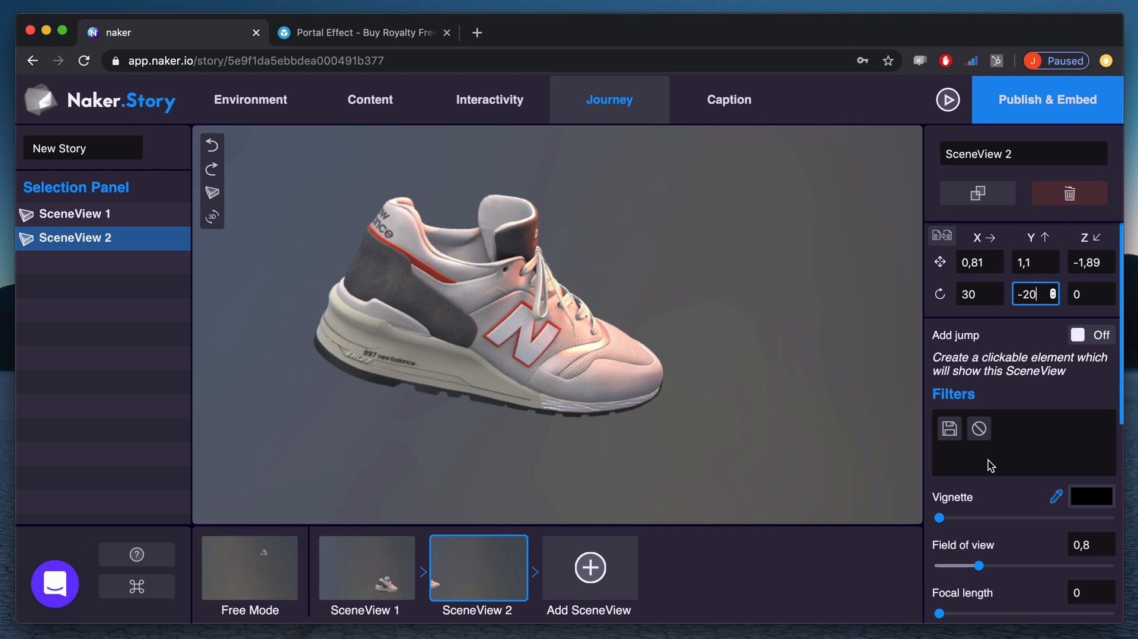
Step: Raise SceneView 2's vignette to roughly a third and add a low-strength fog in the saved light blue
drag(939, 518, 994, 517)
scroll(996, 516, down, 7)
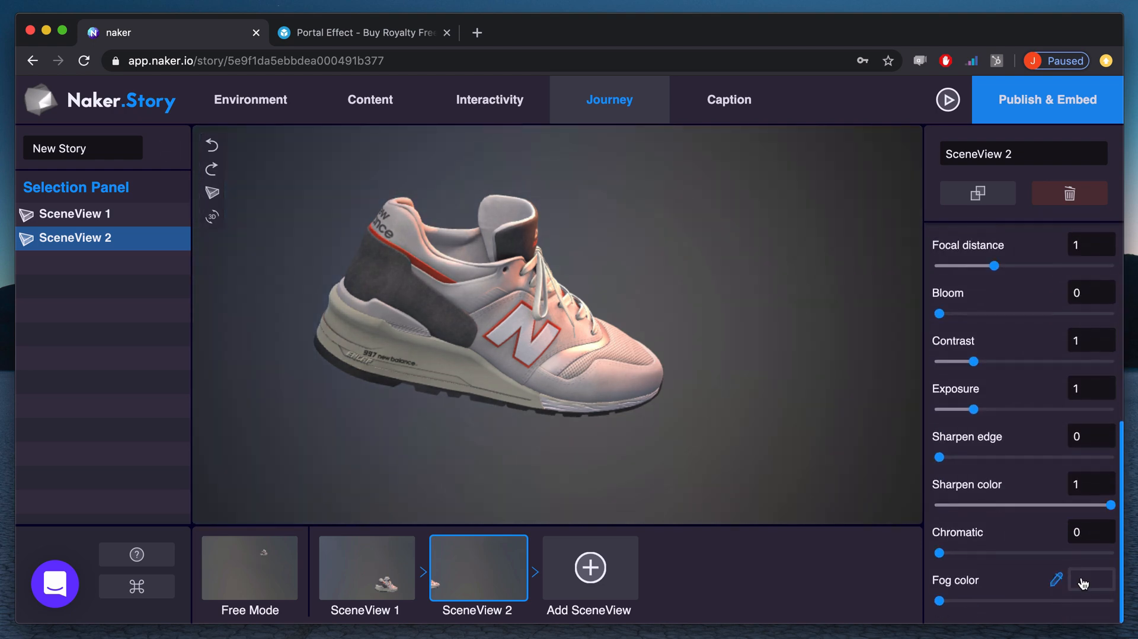
click(1084, 584)
click(1065, 449)
drag(939, 600, 946, 600)
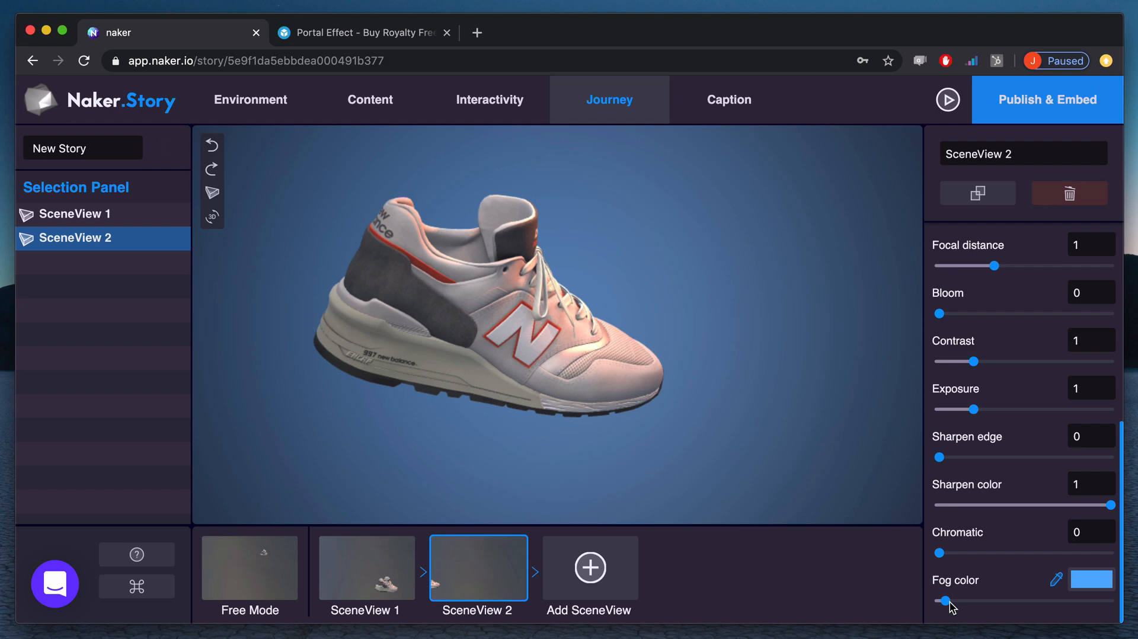
Step: Add a third SceneView and set its position to X 1,23, Y -0,04 and Z 0,13
click(612, 585)
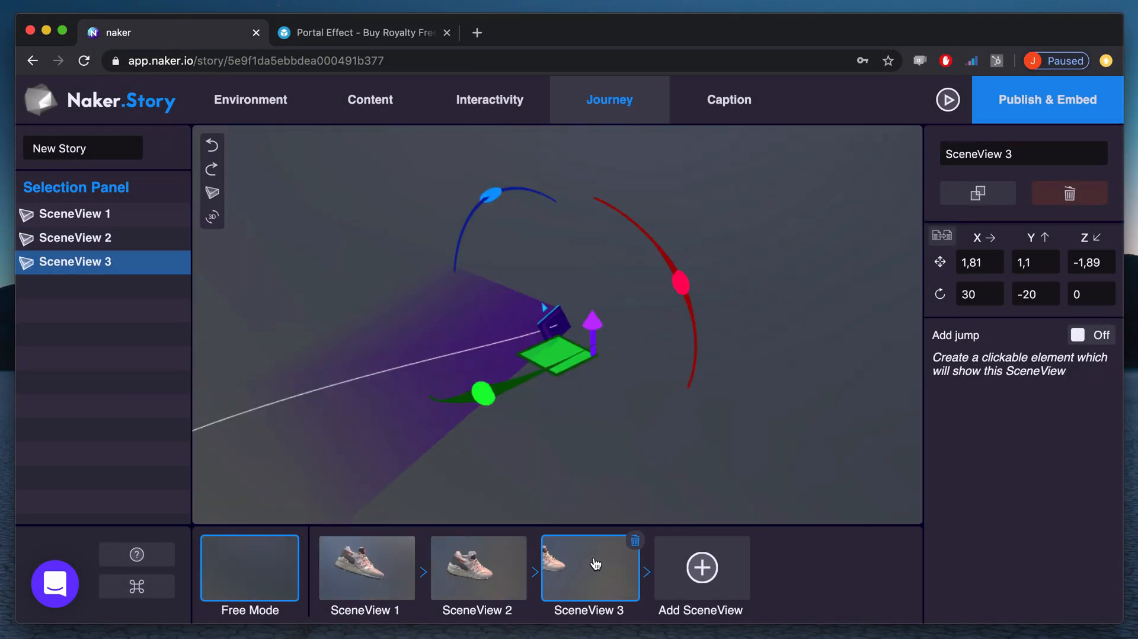
click(596, 563)
click(984, 262)
key(BackSpace)
key(BackSpace)
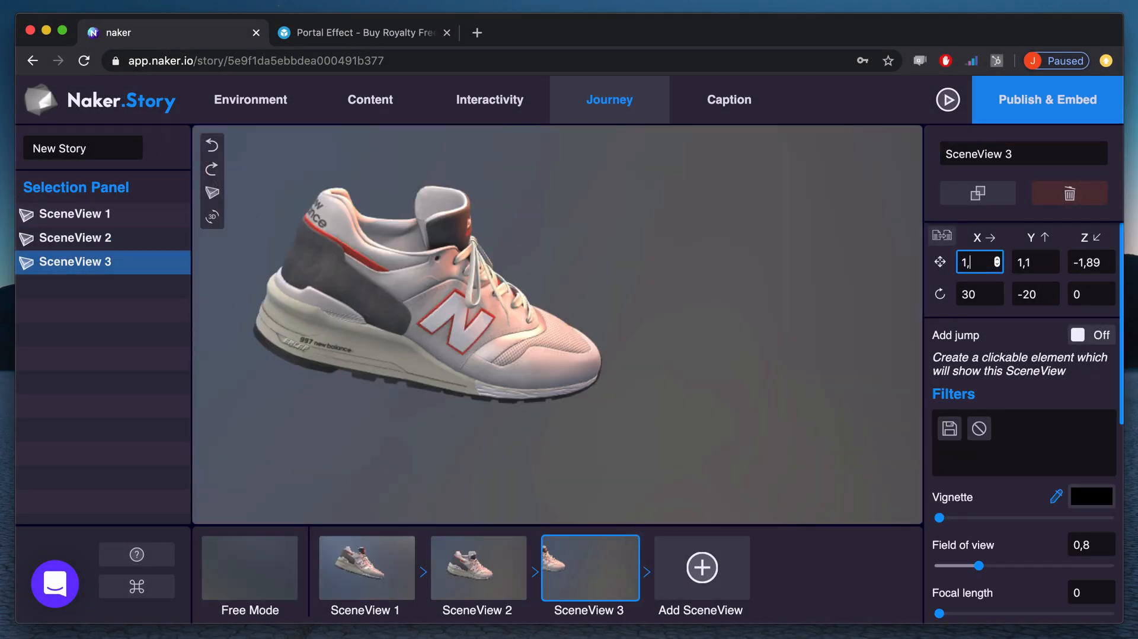
text(23)
key(Tab)
text(-0,)
key(Tab)
text(0,13)
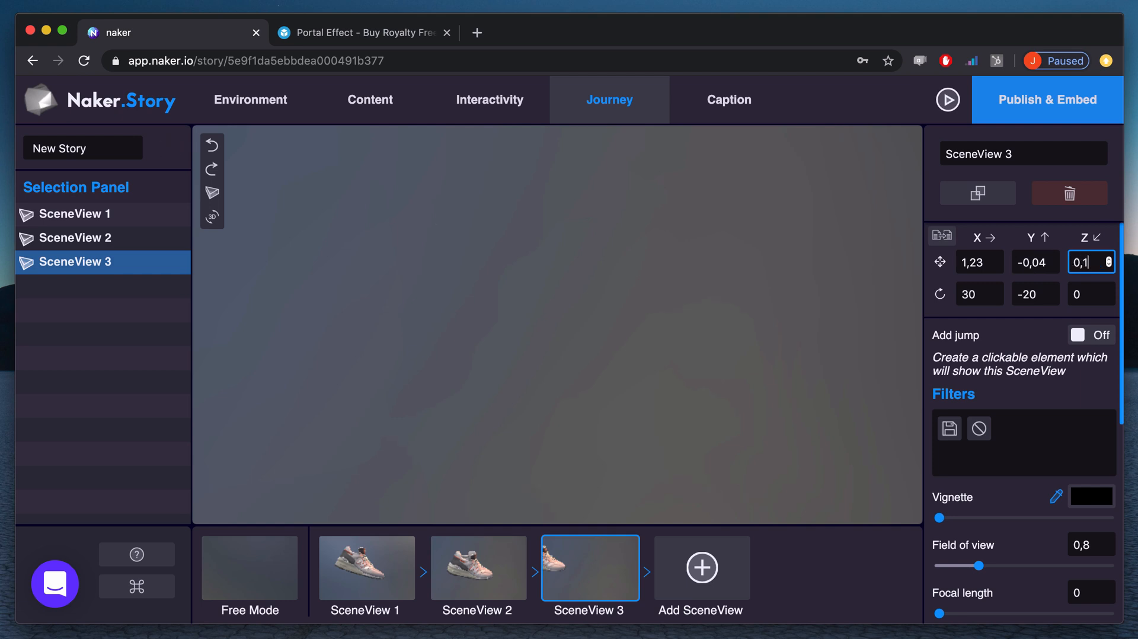
Step: Set SceneView 3's rotation to X 0 and Y -93,6
key(Tab)
text(0)
key(Tab)
text(-93,6)
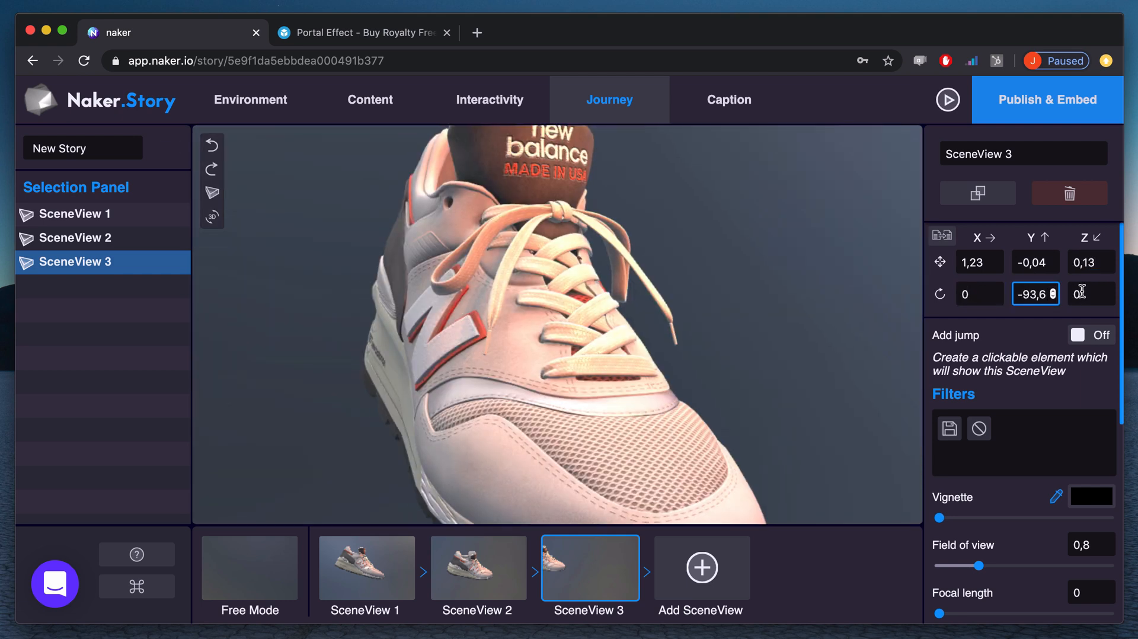
Step: Raise SceneView 3's vignette to roughly a fifth and widen its field of view so the whole shoe fits
drag(954, 514, 972, 517)
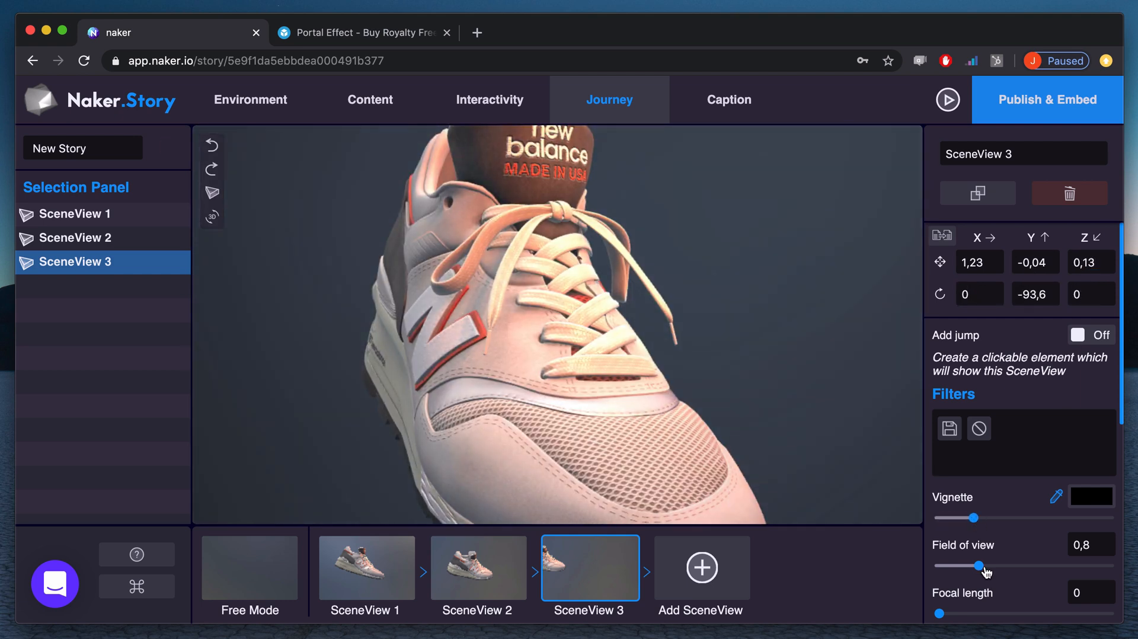
drag(979, 566, 1015, 571)
Step: Set SceneView 3's fog color to #3D56FF
scroll(1015, 570, down, 5)
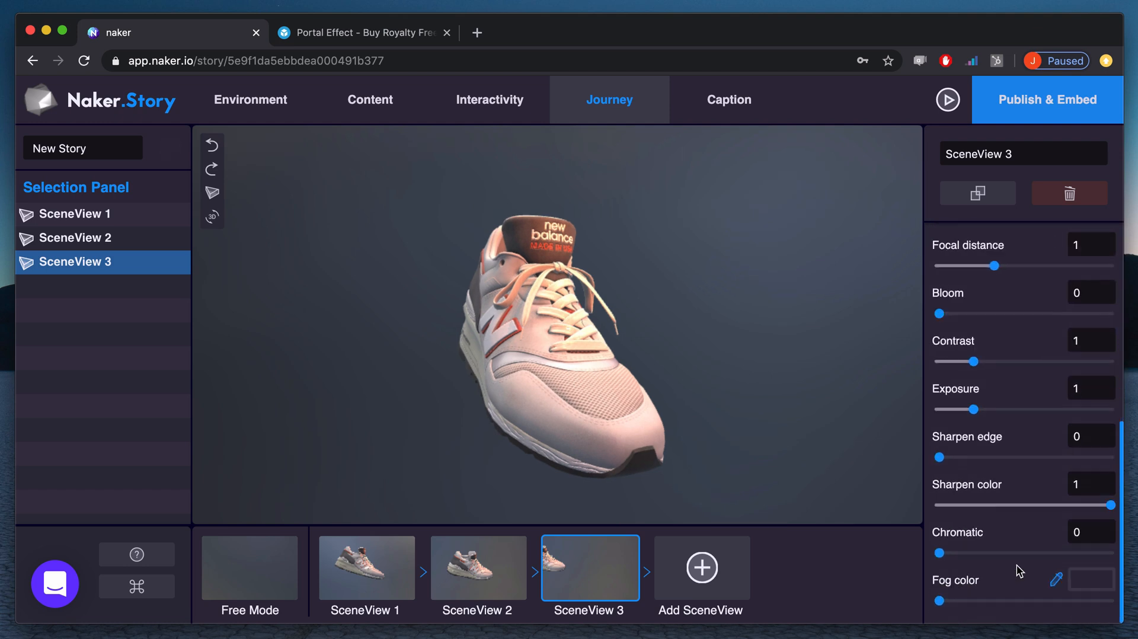
click(1081, 579)
double_click(1007, 450)
key(BackSpace)
text(3D56)
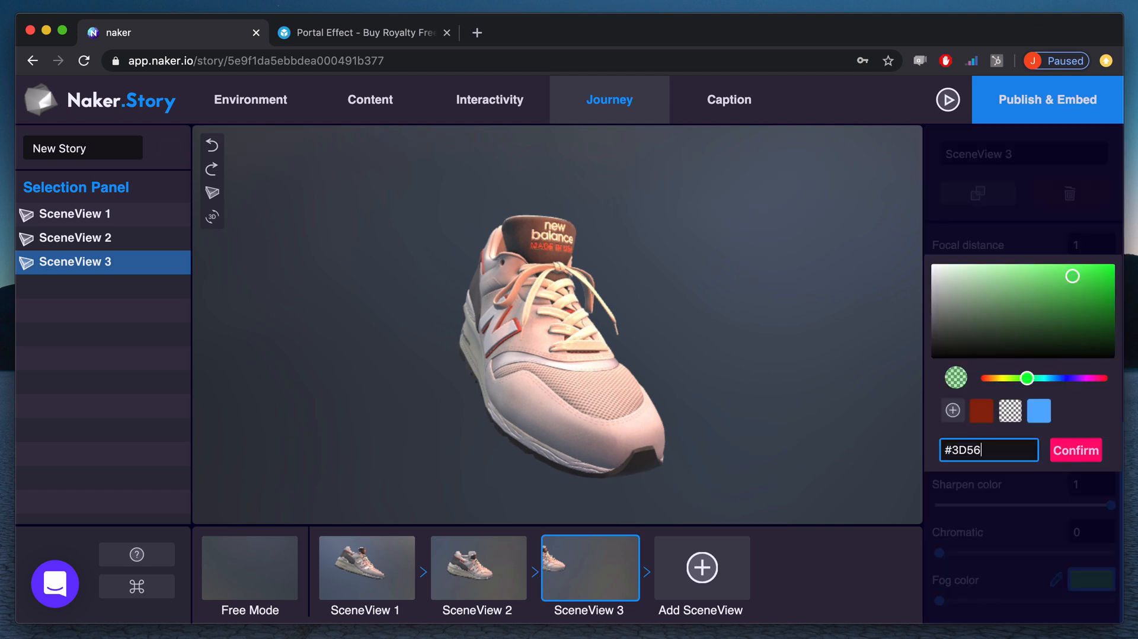
text(FF)
click(1076, 450)
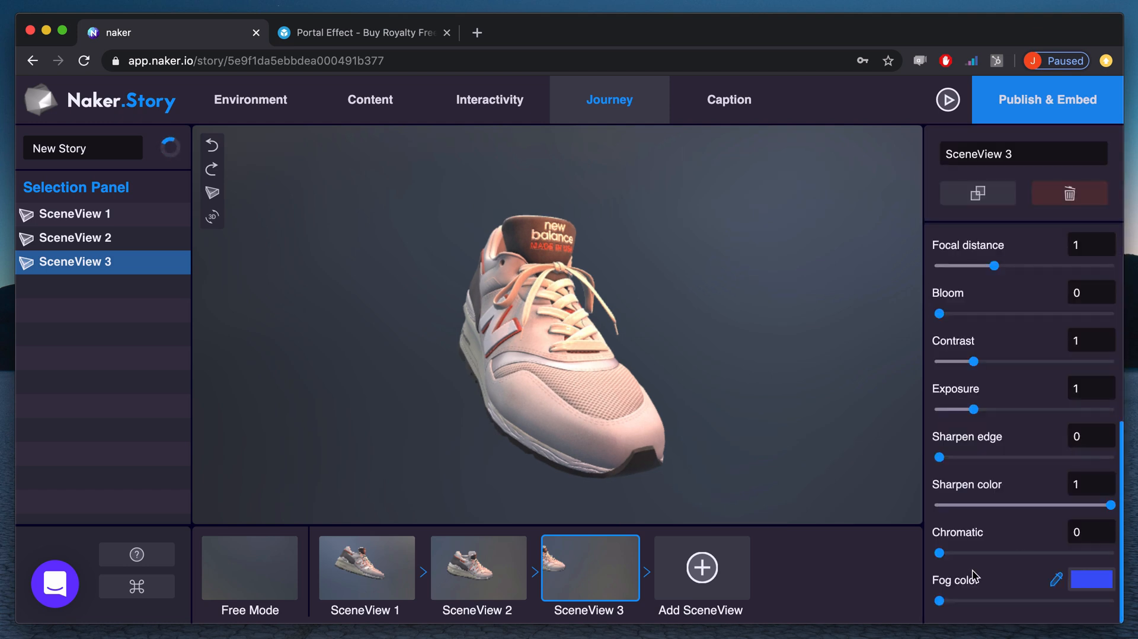
Step: Add a fourth SceneView and set its position to X 2,48, Y 0,82 and Z 1,77
click(718, 581)
click(717, 576)
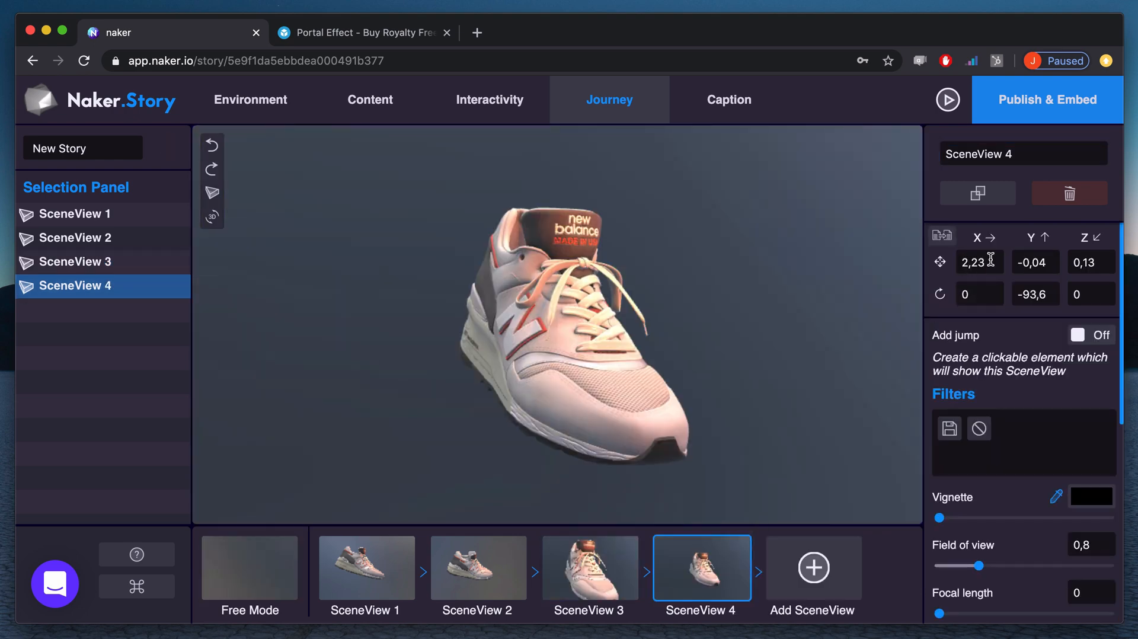
double_click(990, 260)
text(2,48)
double_click(1029, 262)
text(0,82)
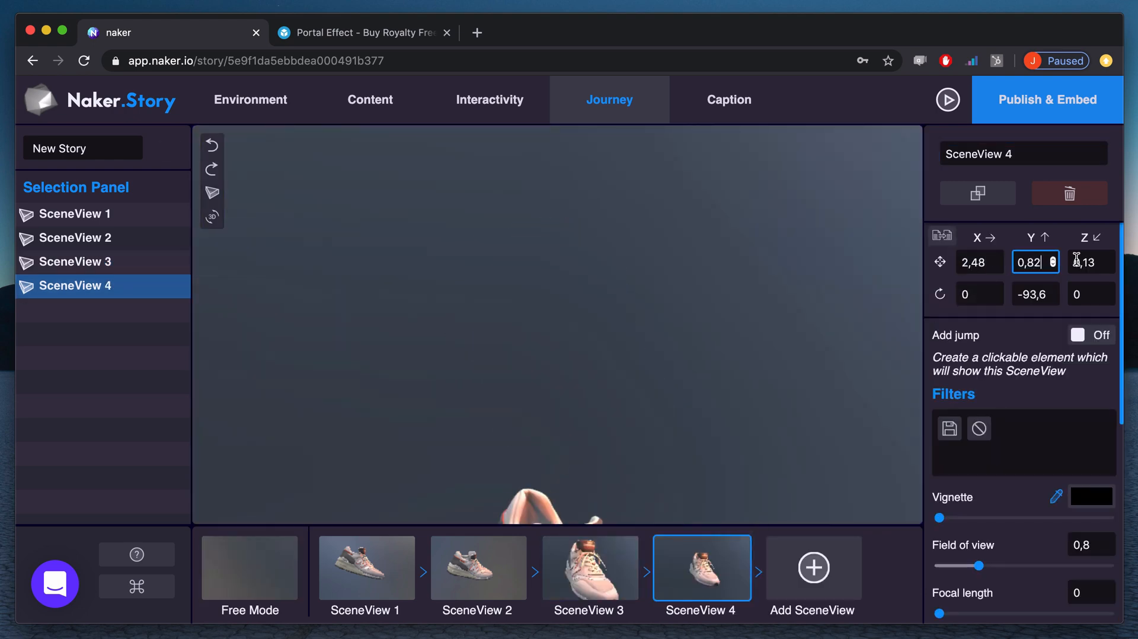
double_click(1095, 259)
text(1,77)
Step: Set SceneView 4's rotation to X 15 and Y -125
double_click(978, 294)
text(15)
double_click(1035, 294)
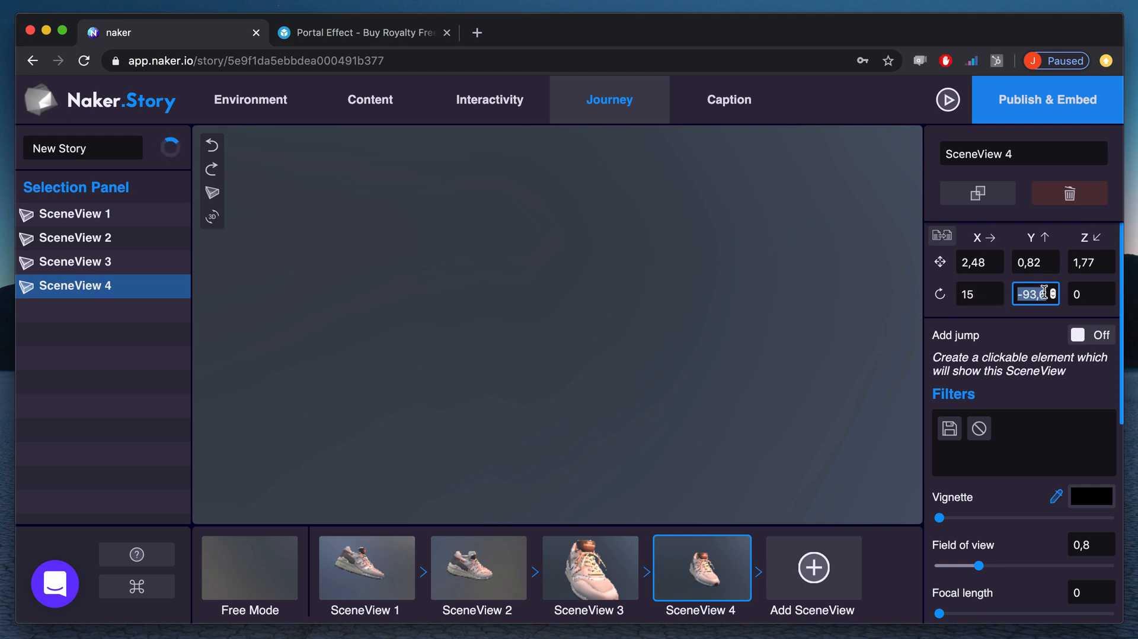
text(-125)
Step: Raise SceneView 4's vignette to roughly a quarter and widen its field of view to 1,19
drag(939, 518, 983, 518)
drag(983, 571, 1003, 569)
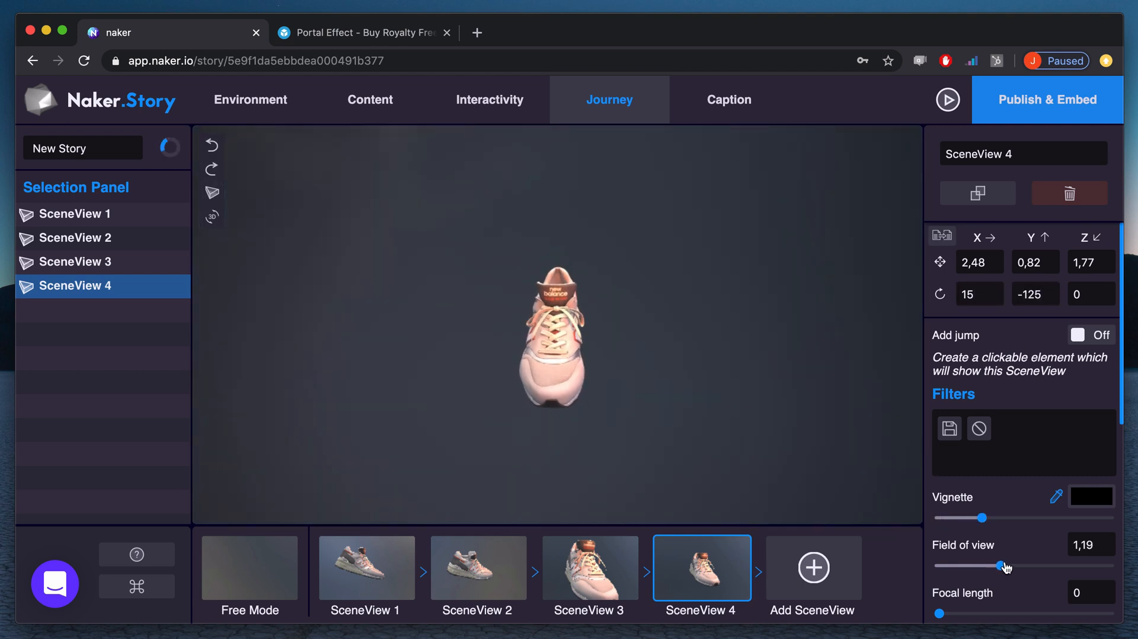
Step: Set SceneView 4's fog color to the saved blue swatch and raise the fog amount slightly
scroll(1008, 567, down, 5)
click(1080, 577)
click(1072, 269)
click(1075, 450)
drag(940, 602, 945, 604)
Step: Add a fifth SceneView and set its position to X 0,14, Y 0,68 and Z 2,04
click(814, 568)
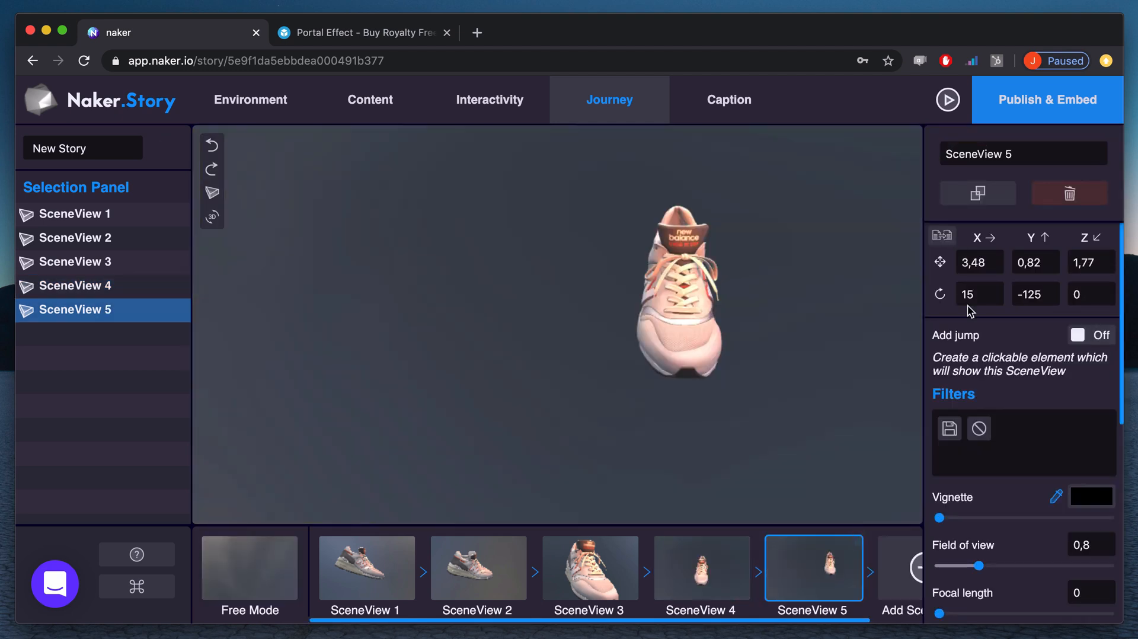
click(988, 263)
text(0,14)
key(Tab)
text(0,68)
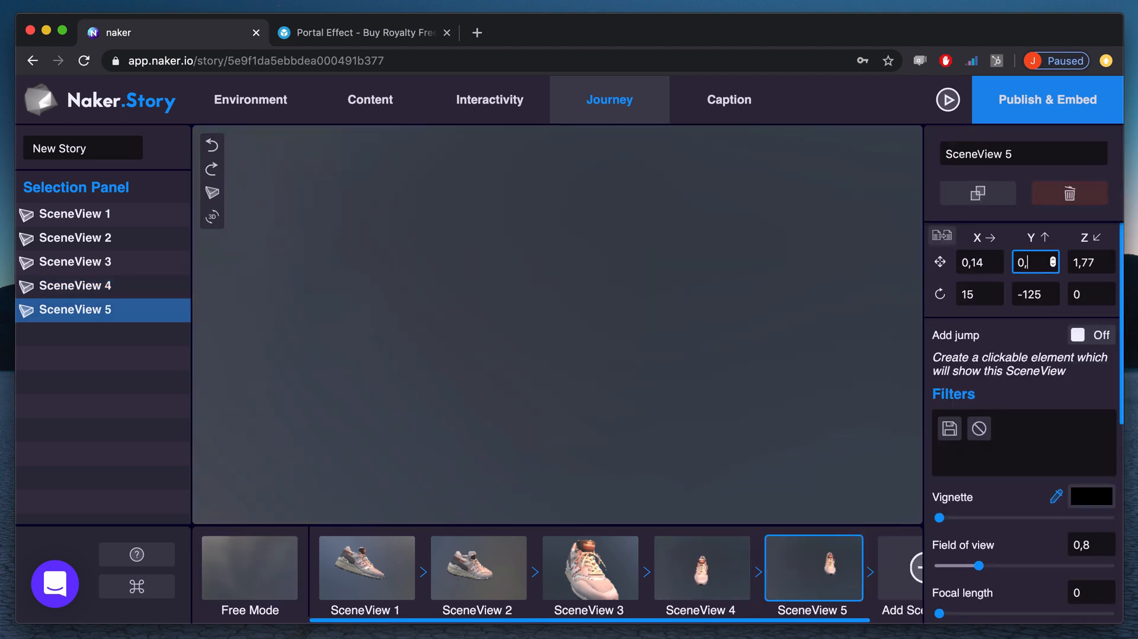
key(Tab)
text(2,04)
Step: Set SceneView 5's rotation to X 20,07 and Y -174,17
key(Tab)
text(20,07)
key(Tab)
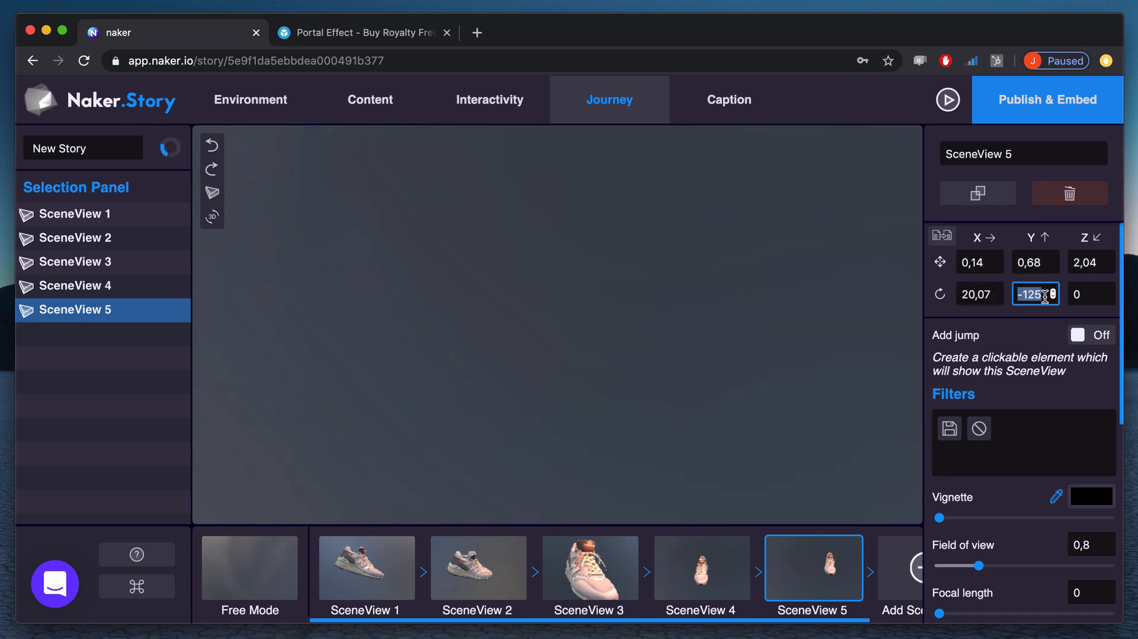
text(-174,17)
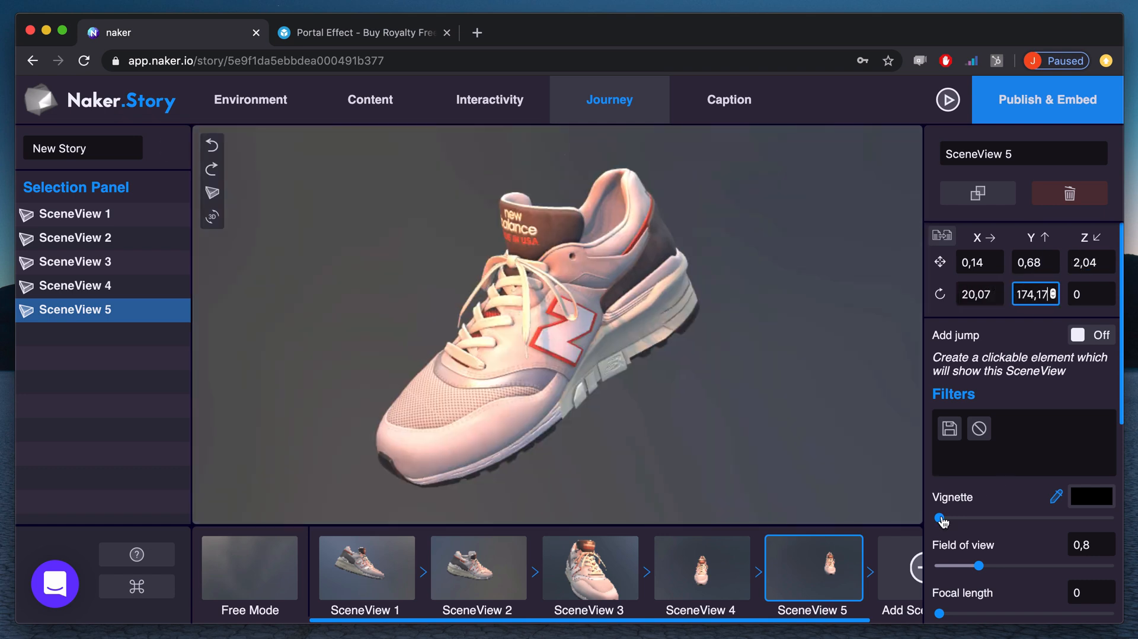
Step: Raise SceneView 5's vignette to roughly a fifth and give it a light fog in the saved blue
drag(940, 518, 978, 519)
scroll(984, 516, down, 3)
click(1091, 579)
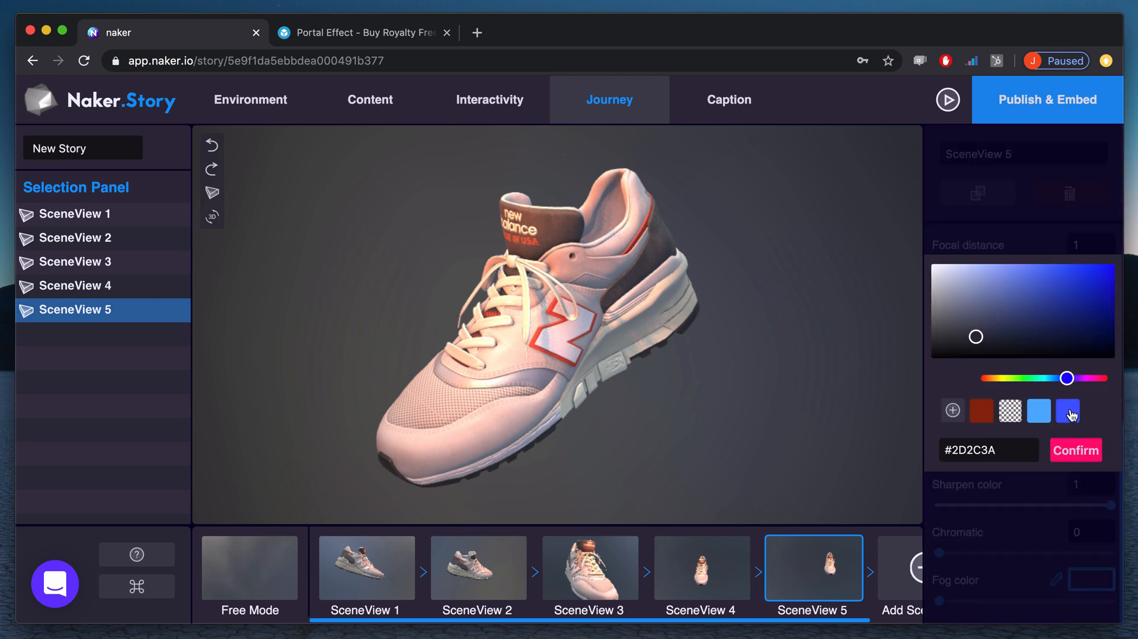
click(943, 604)
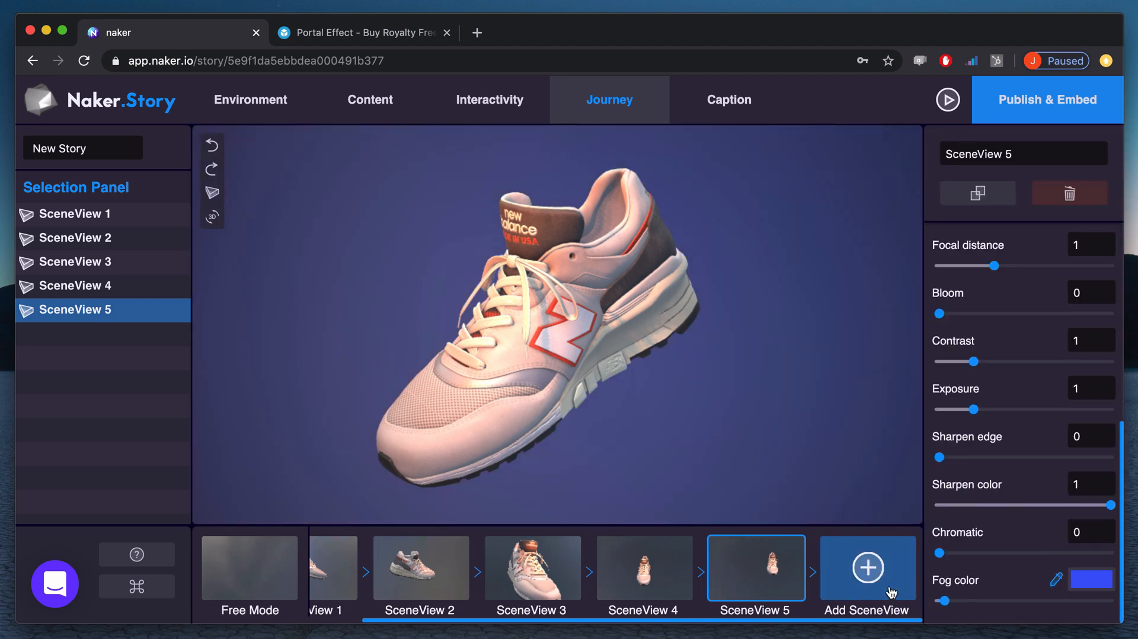
Step: Add a sixth SceneView and set its position to X -1,82, Y -1 and Z -0,68
click(864, 570)
double_click(978, 262)
text(-1,82)
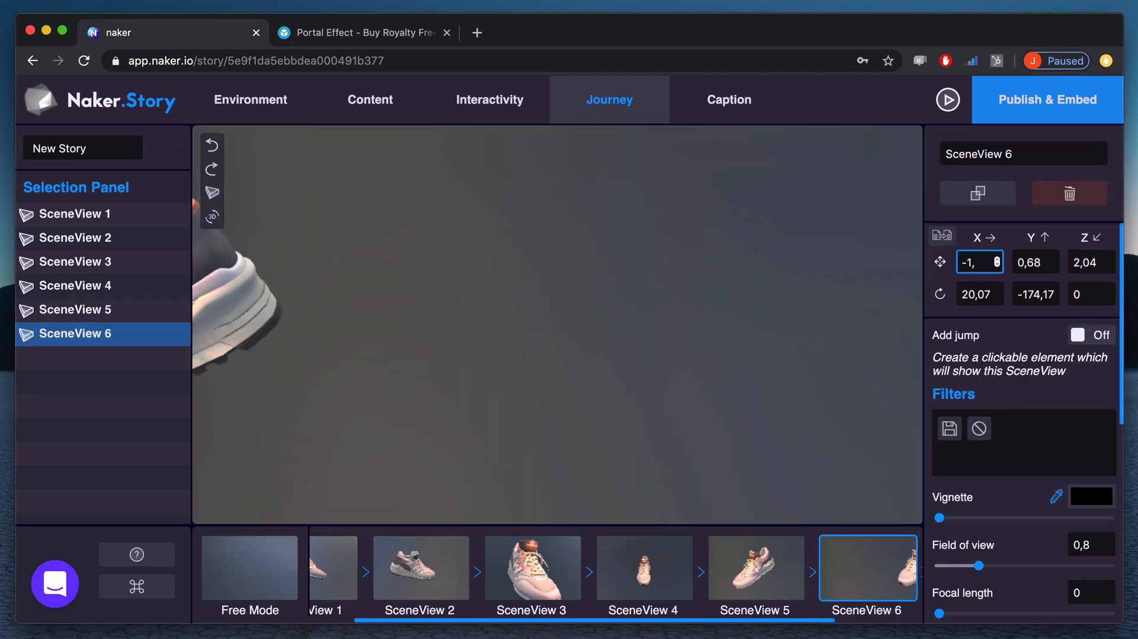
double_click(1052, 262)
text(-1)
double_click(1097, 261)
text(-0,6)
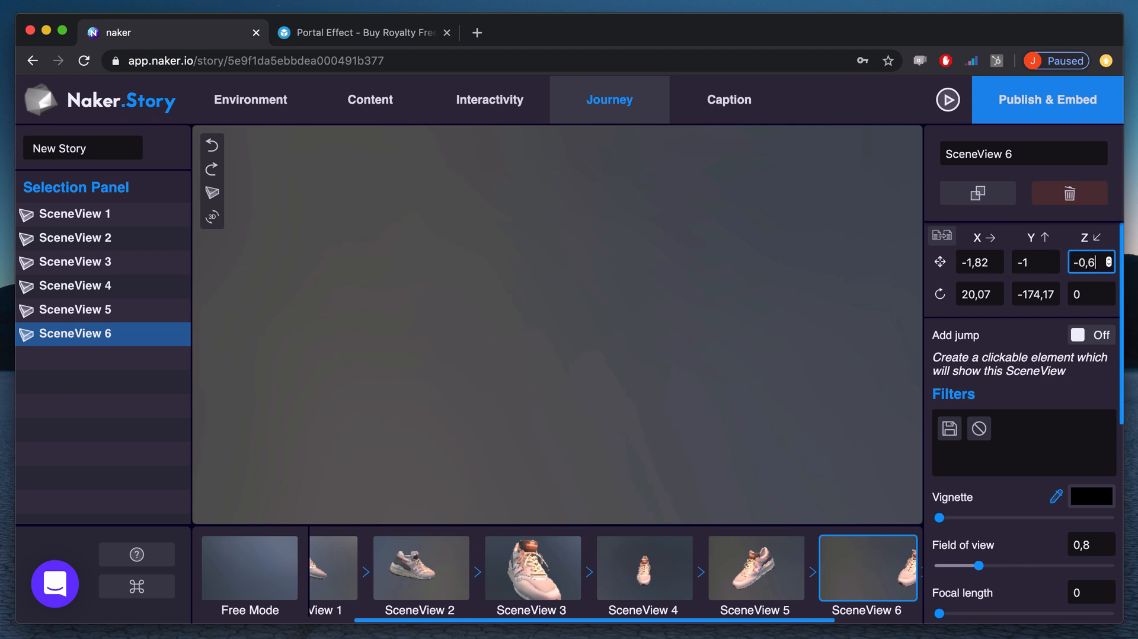
text(8)
Step: Set SceneView 6's rotation to X -25 and Y 70
double_click(978, 294)
text(-25)
double_click(1044, 294)
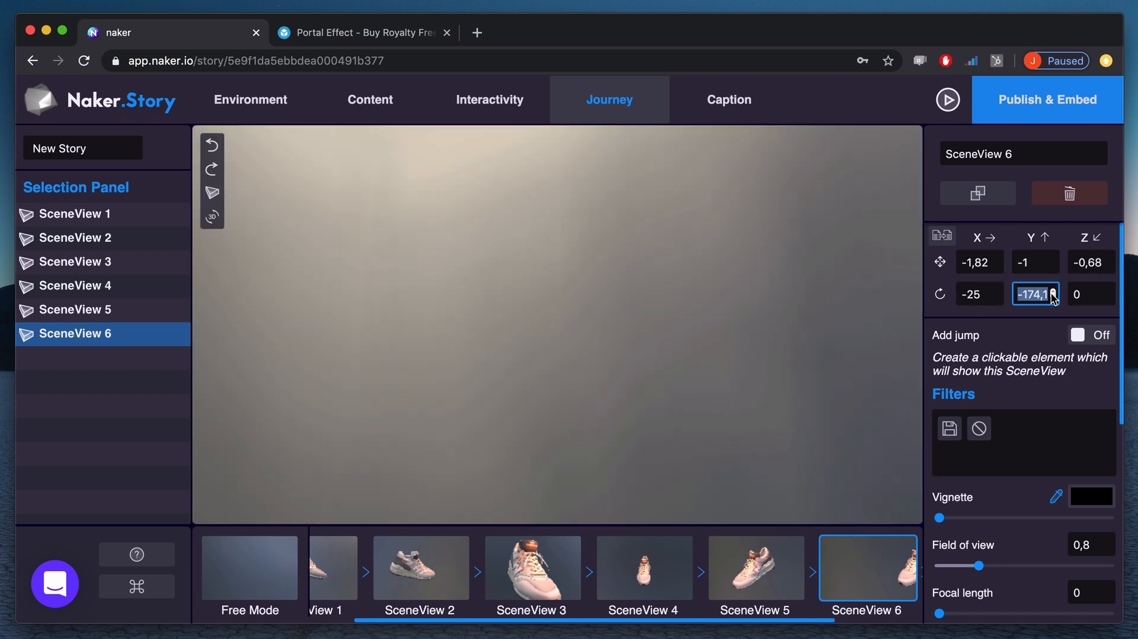
text(70)
Step: Raise SceneView 6's vignette to roughly a fifth and give it a light fog in the saved blue
drag(939, 518, 976, 515)
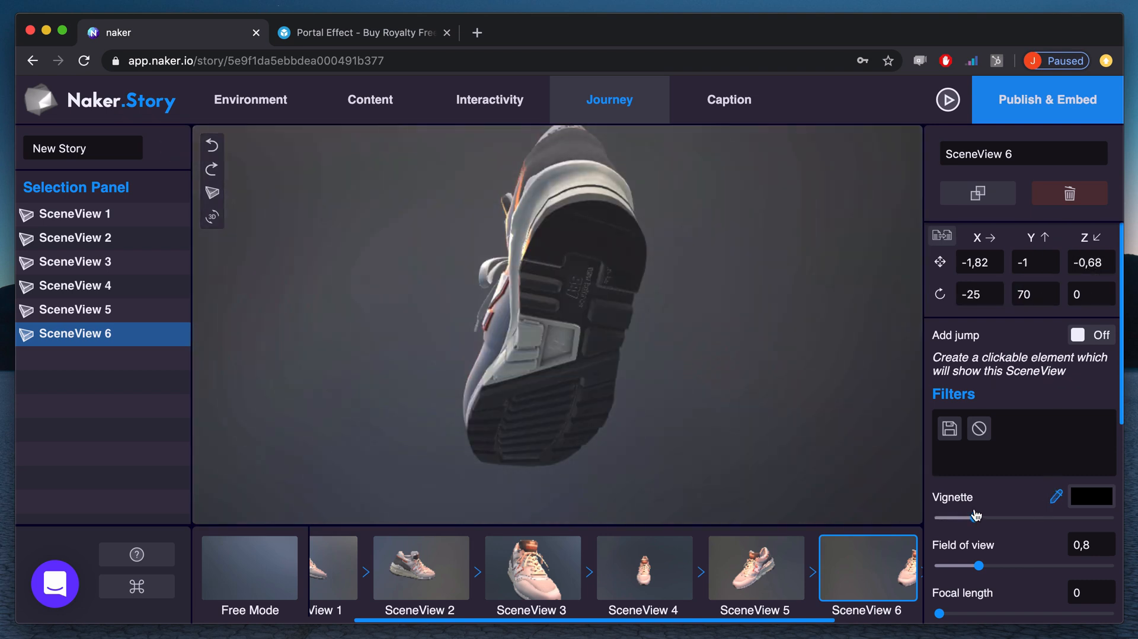
scroll(989, 514, down, 7)
click(1087, 583)
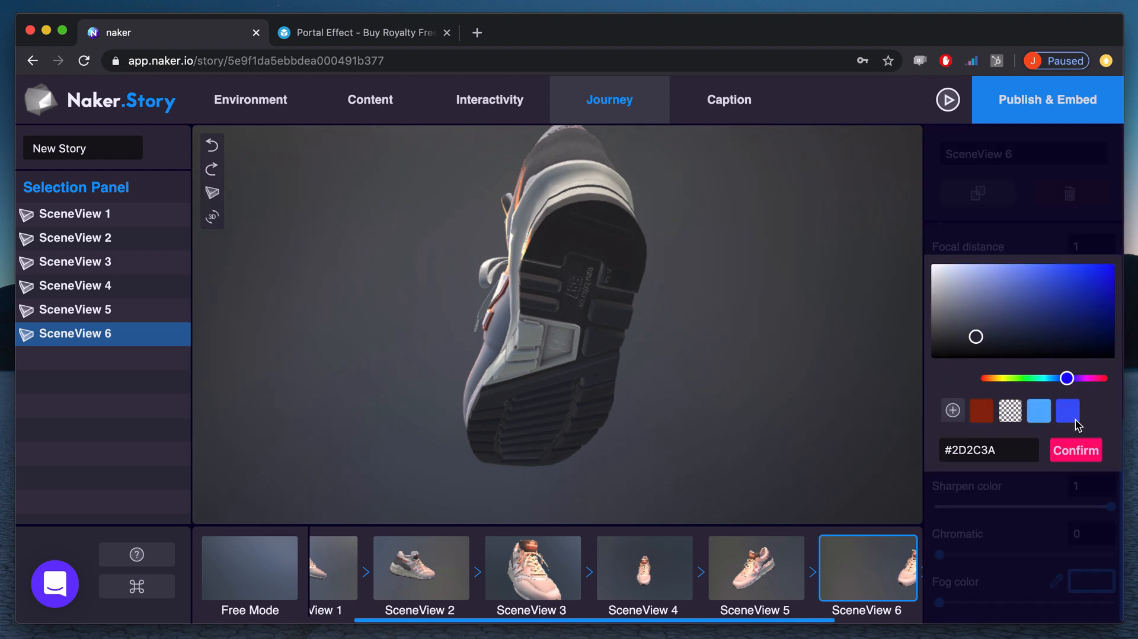
click(1073, 417)
click(1076, 450)
drag(941, 604, 948, 605)
Step: Add a seventh SceneView and set its position to X -1,49, Y 0,54 and Z -0,93
click(866, 572)
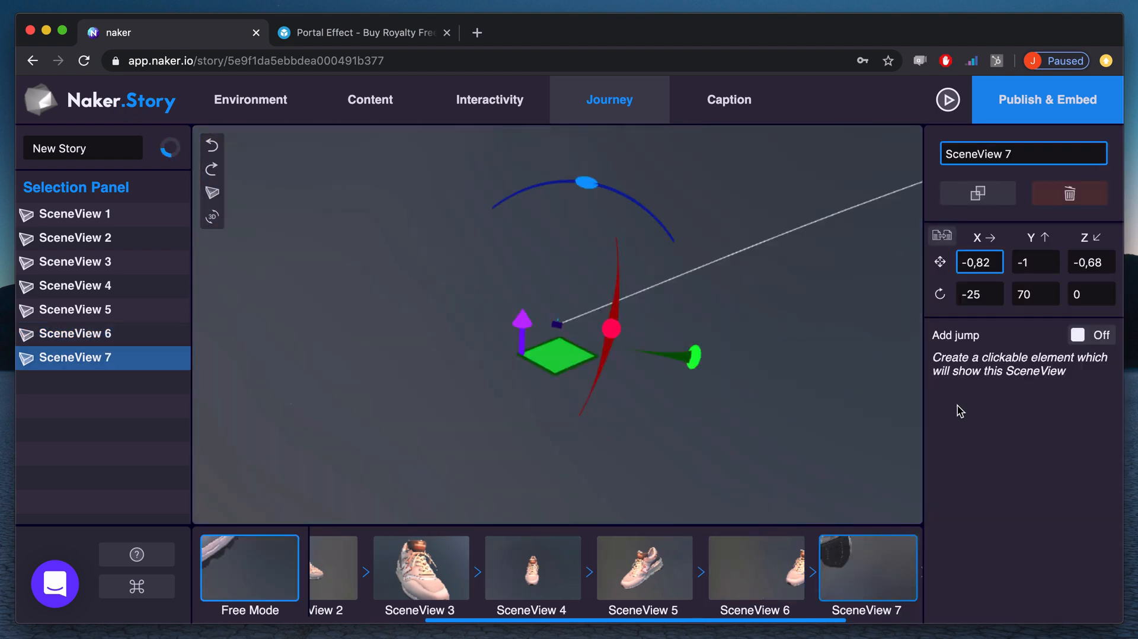
click(978, 262)
text(-1,49)
click(1035, 262)
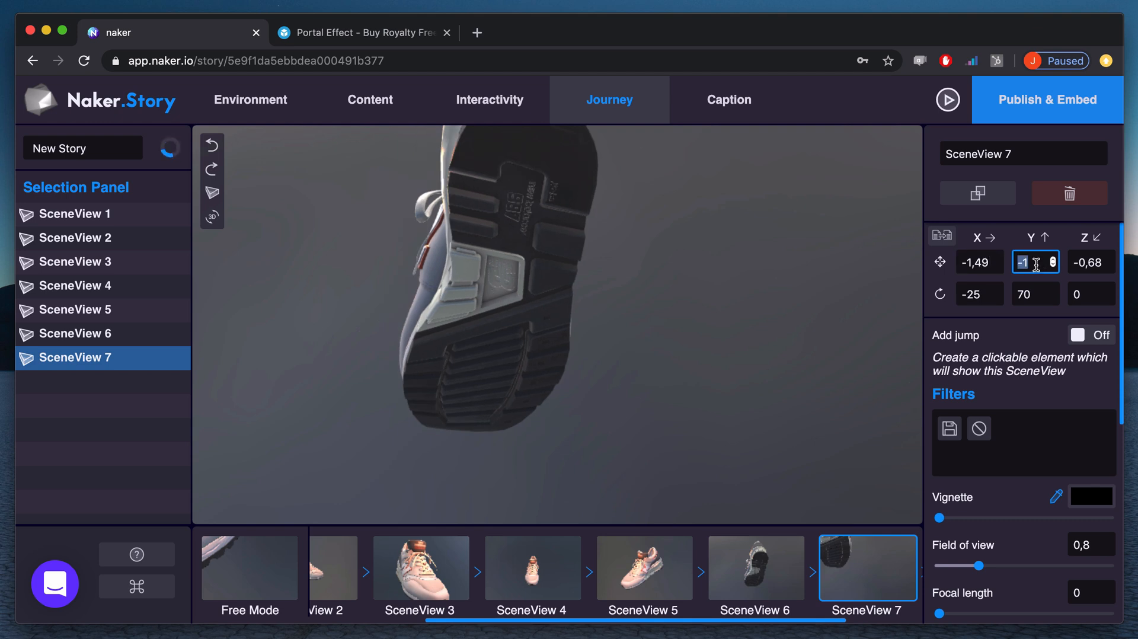
text(0,54)
click(1096, 263)
text(-0,93)
Step: Set SceneView 7's rotation to X 15 and Y 60
key(Tab)
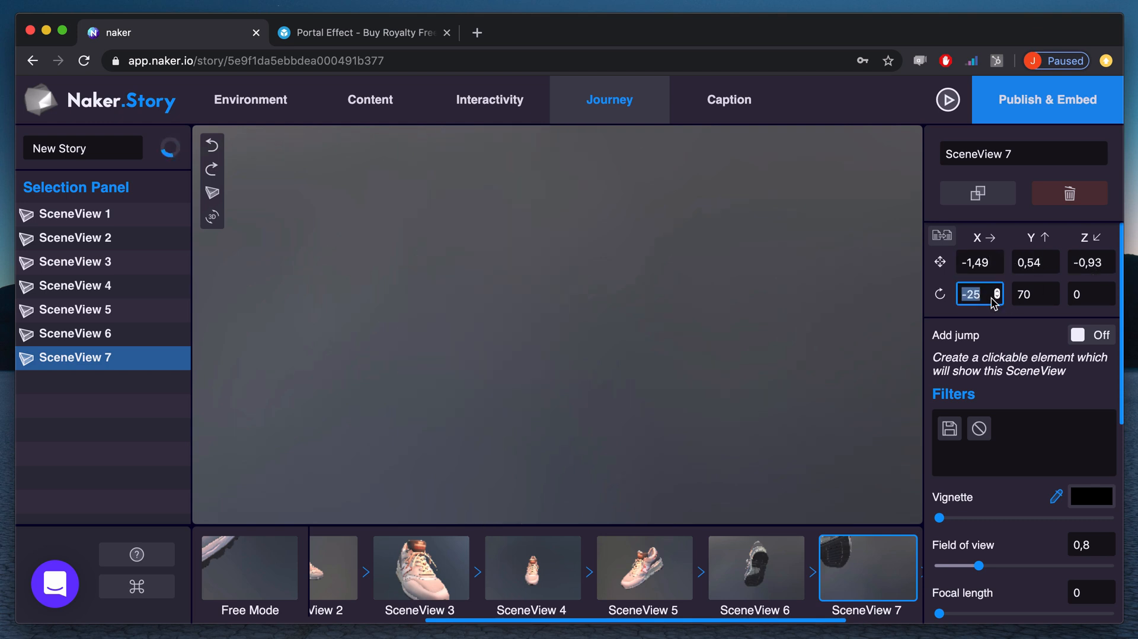
text(15)
key(Tab)
text(60)
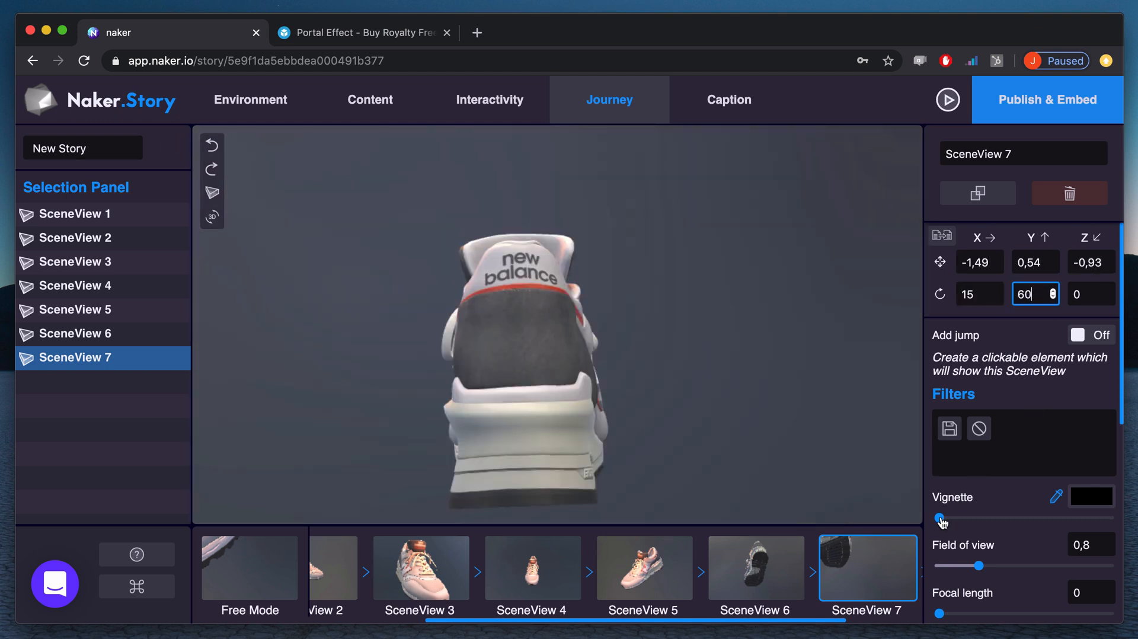
Step: Raise SceneView 7's vignette to roughly a third and adjust its field of view to bring the shoe's heel closer
drag(941, 518, 991, 518)
mouse_move(994, 557)
mouse_down()
mouse_move(978, 566)
mouse_move(996, 574)
mouse_up()
Step: Set SceneView 7's fog color to the saved blue swatch with a slight fog amount
scroll(1002, 584, down, 7)
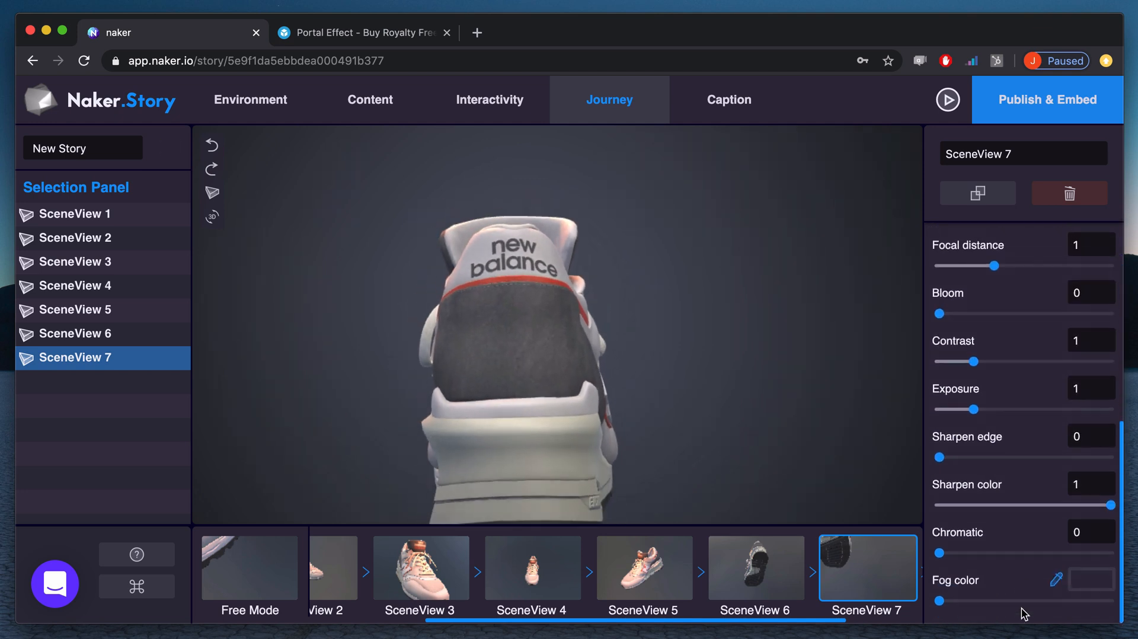
click(1089, 581)
click(1071, 414)
click(1075, 450)
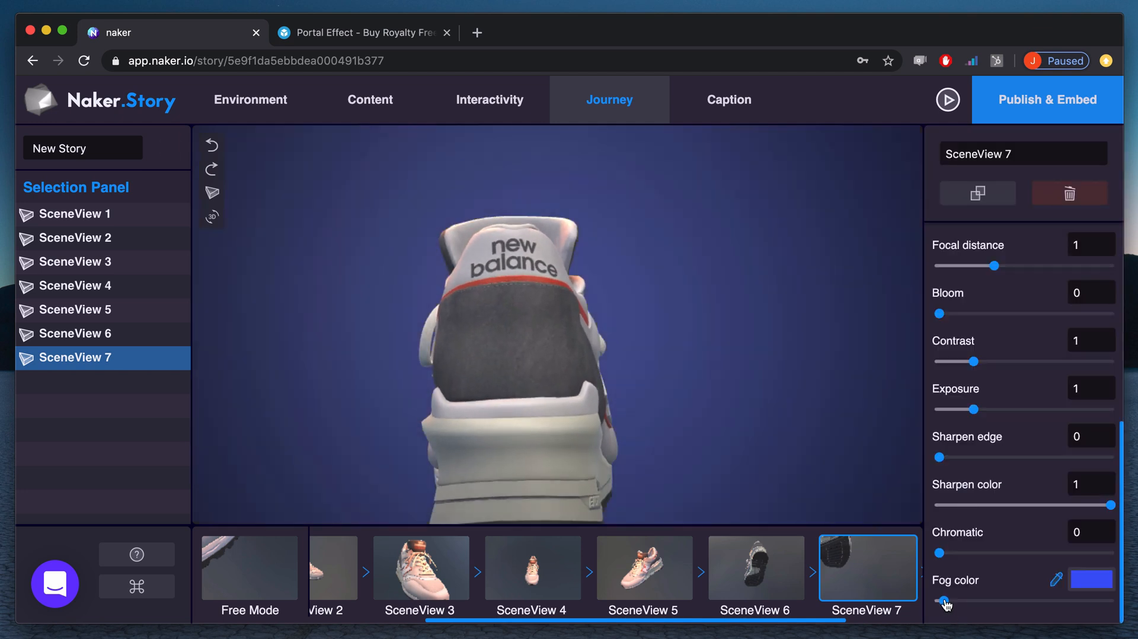
Step: Clear the title and body text of SceneView 7's caption and set its font family to Oxanium
click(713, 113)
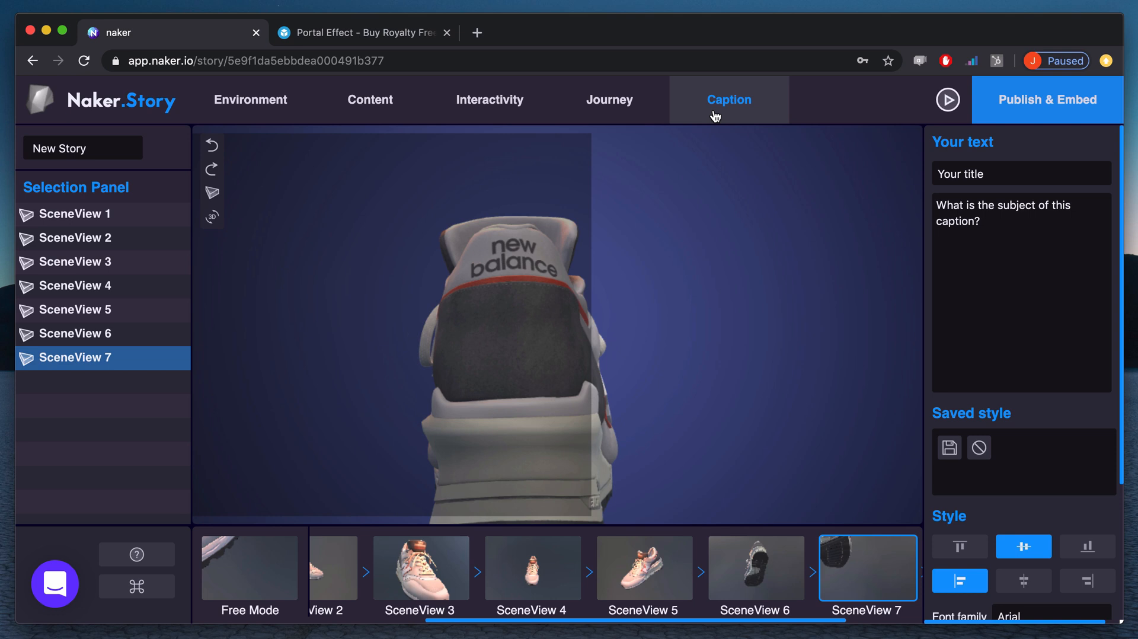
click(995, 169)
key(Tab)
scroll(1018, 303, down, 3)
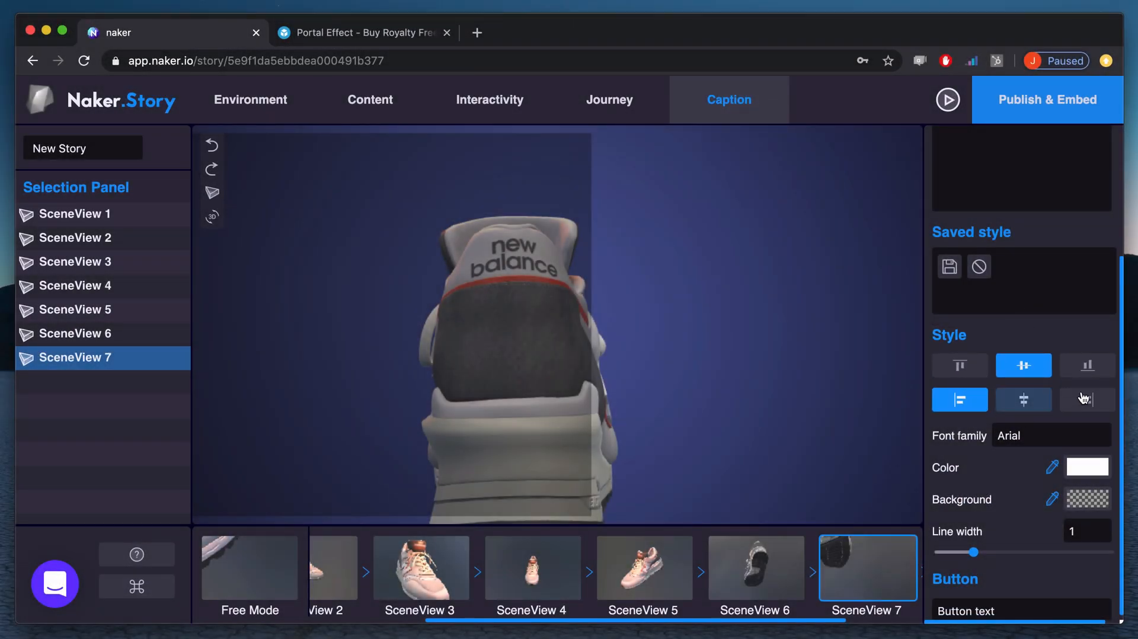
click(1029, 436)
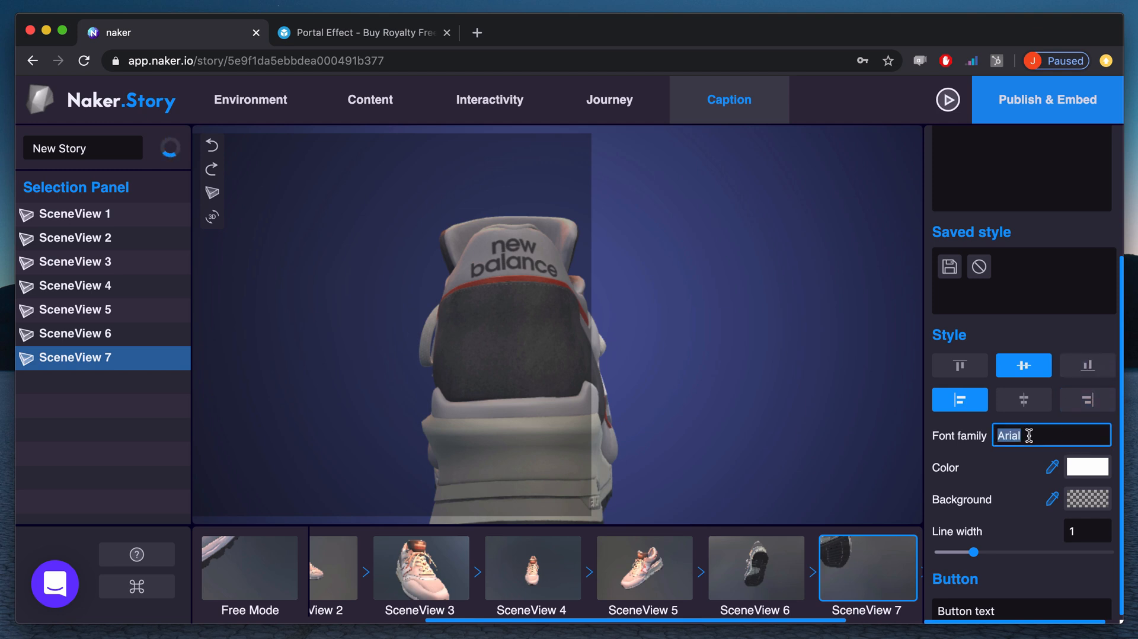
click(1012, 471)
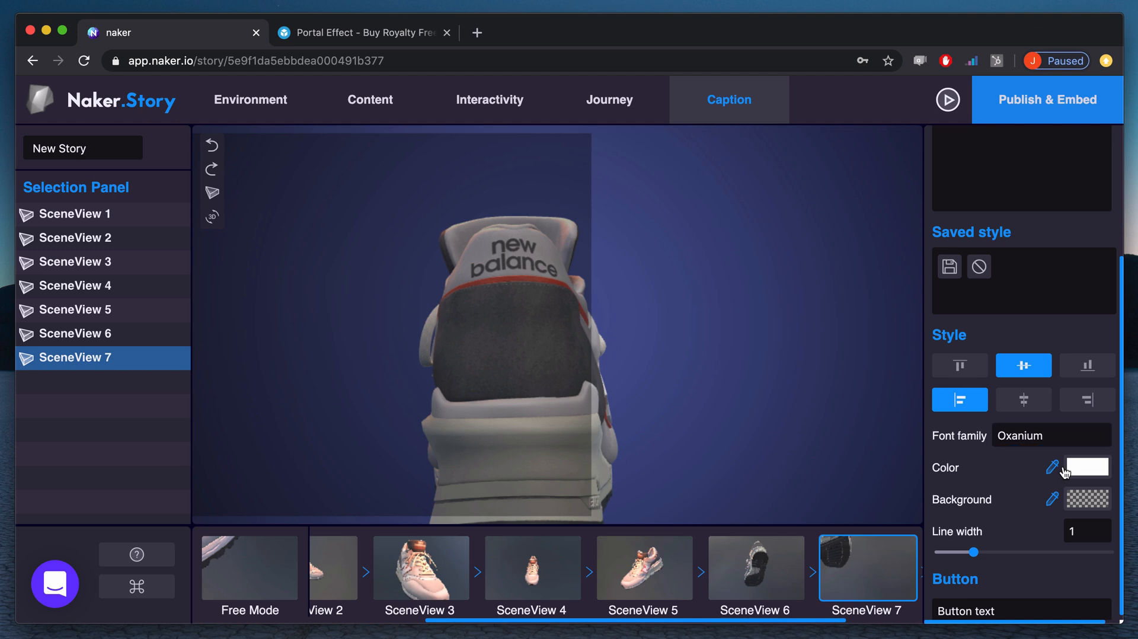
Step: Add a caption button to SceneView 7 with the text "Buy them now"
scroll(1065, 473, down, 1)
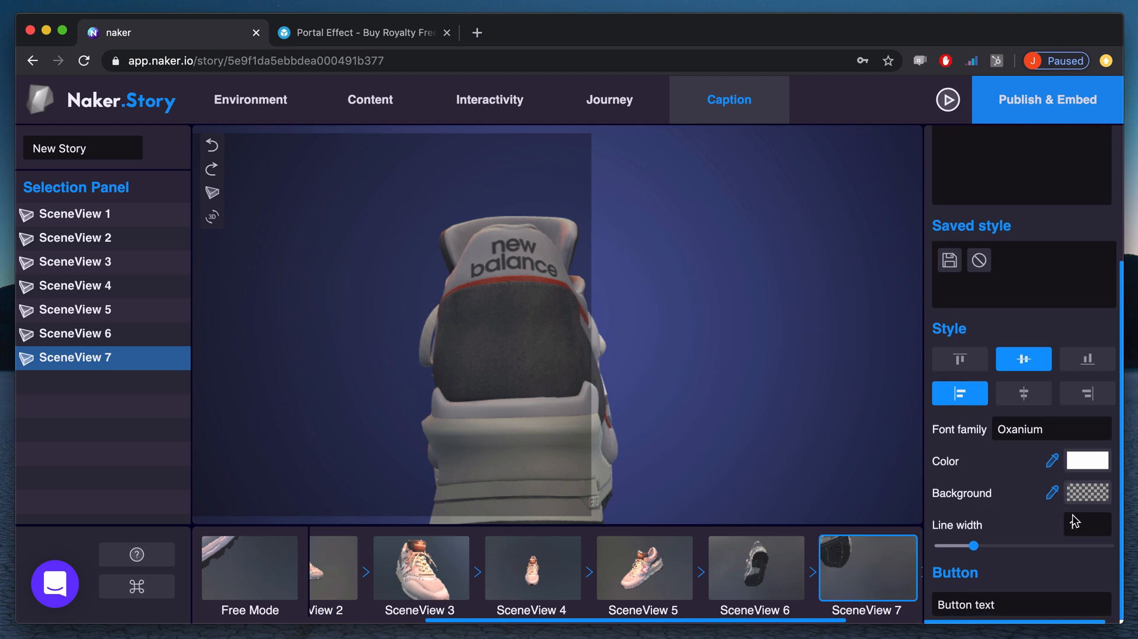
click(1019, 601)
text(Buy them now)
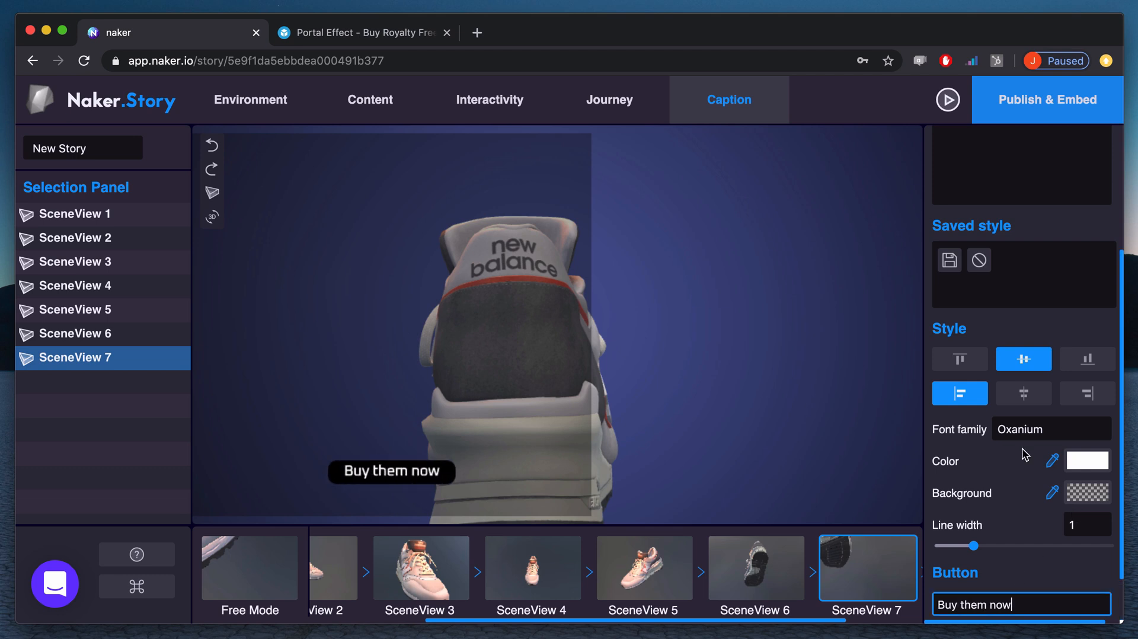
Step: Center SceneView 7's caption horizontally and make its background fully transparent
click(1024, 393)
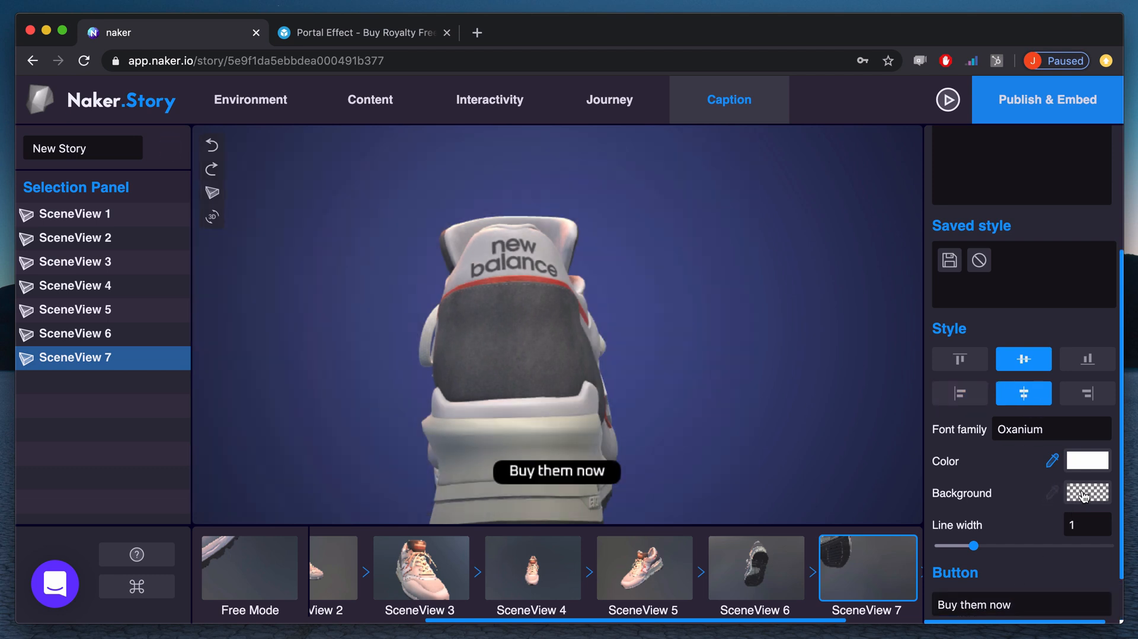
click(1086, 468)
click(982, 418)
drag(1010, 337, 917, 257)
click(917, 257)
scroll(1034, 562, down, 3)
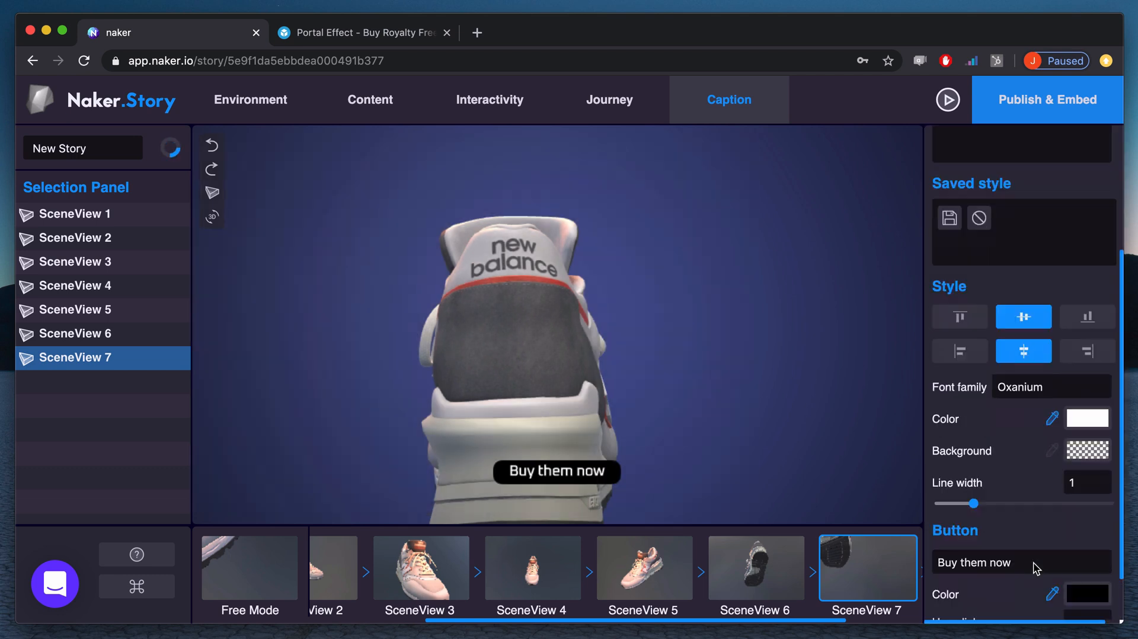
click(1075, 582)
click(982, 410)
click(1075, 450)
click(1087, 605)
text(htt)
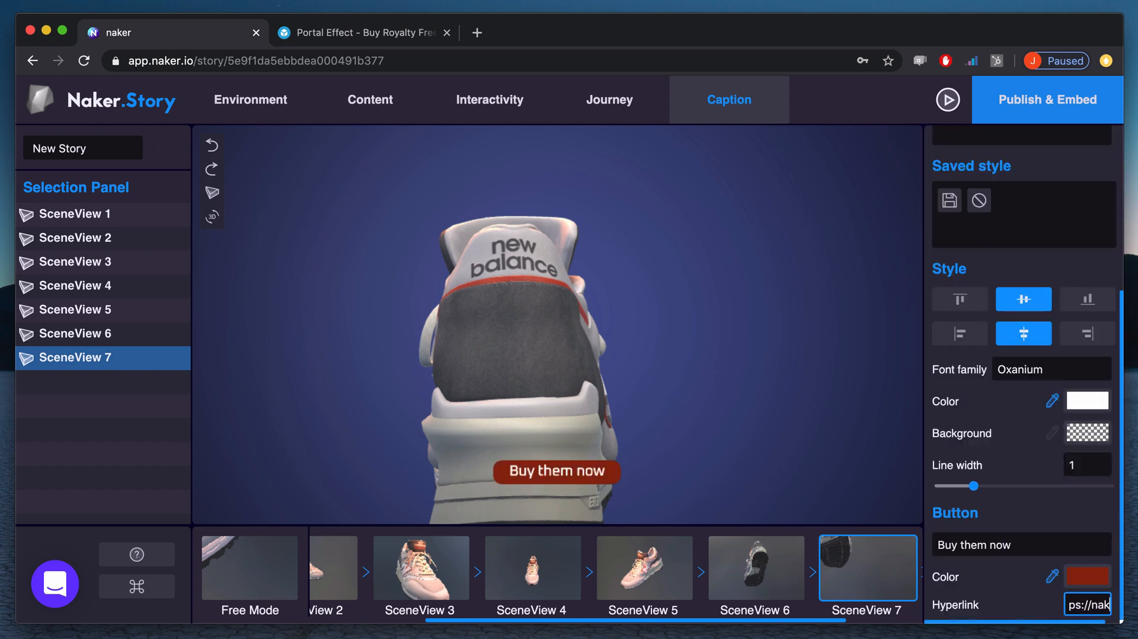
click(1003, 603)
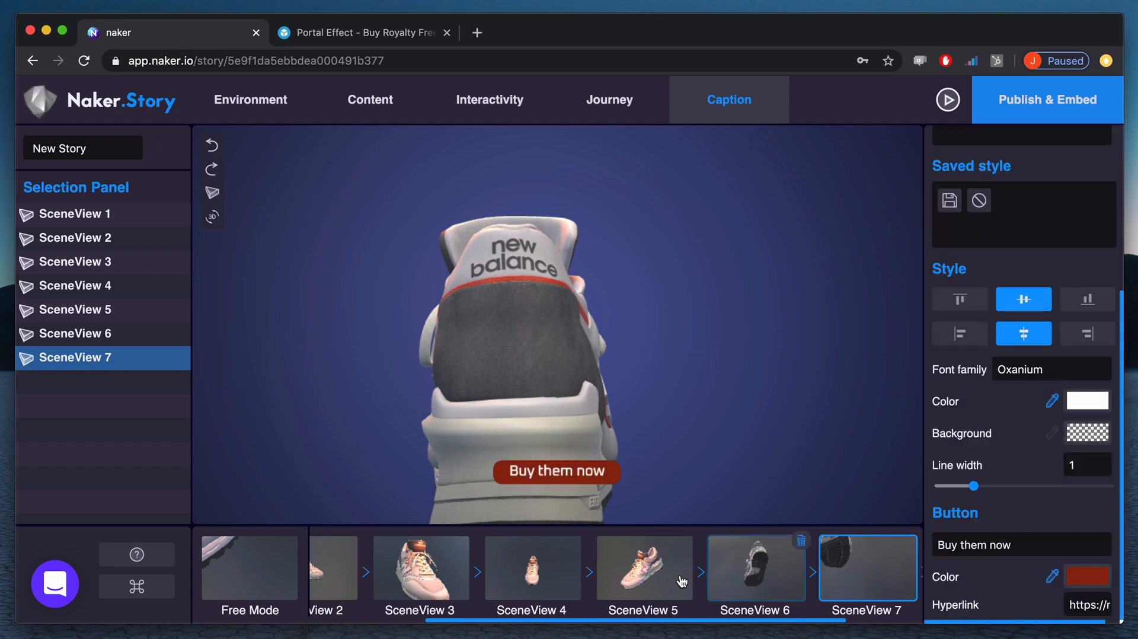
Step: Caption SceneView 5 with the title "ALL-DAY COMFORT" and the text "Supportive midsole cushioning for lightweight comfort"
click(645, 568)
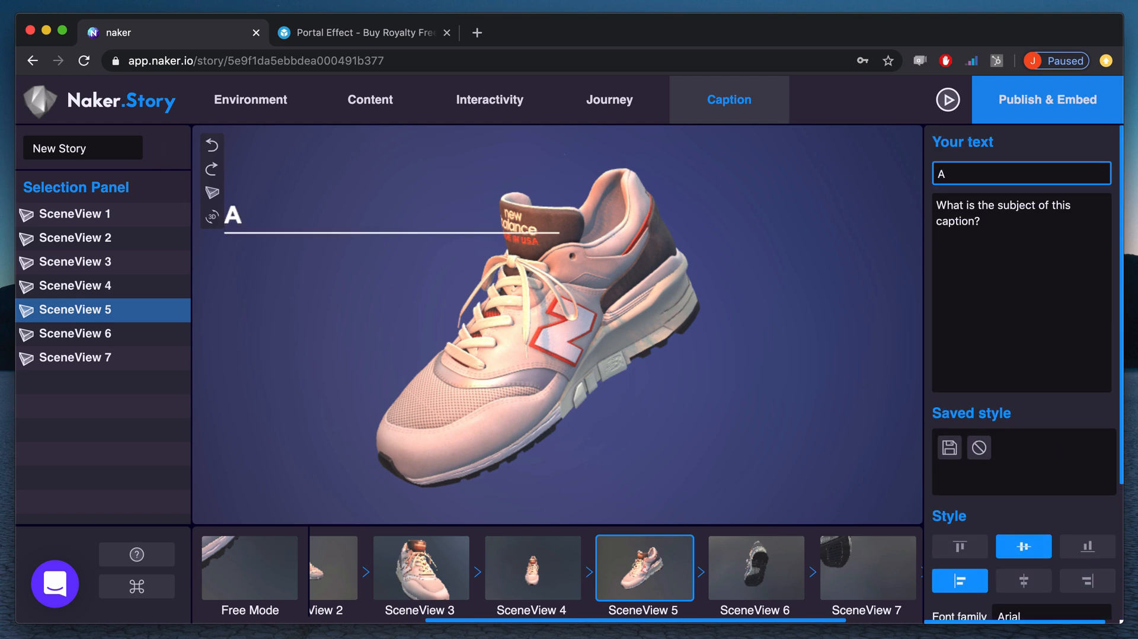
text(LL-DAY COMFORT)
key(Tab)
text(Supportive m)
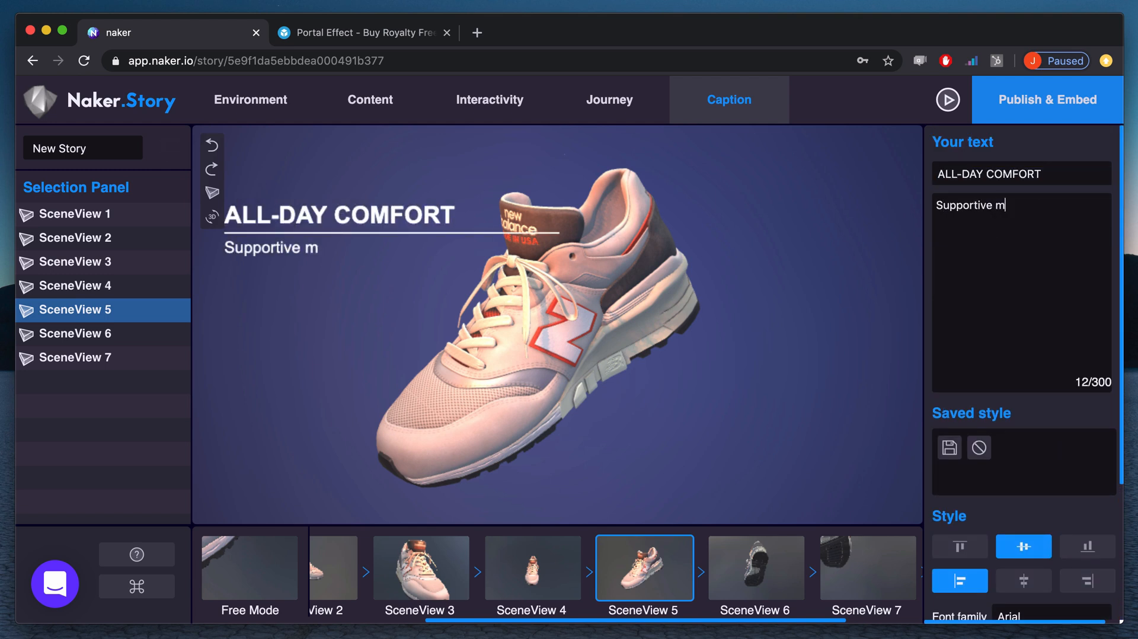
text(idsole cushioning for lightweight comfort)
Step: Style SceneView 5's caption with right and bottom alignment, line width 0 and the Oxanium font
scroll(1079, 379, down, 3)
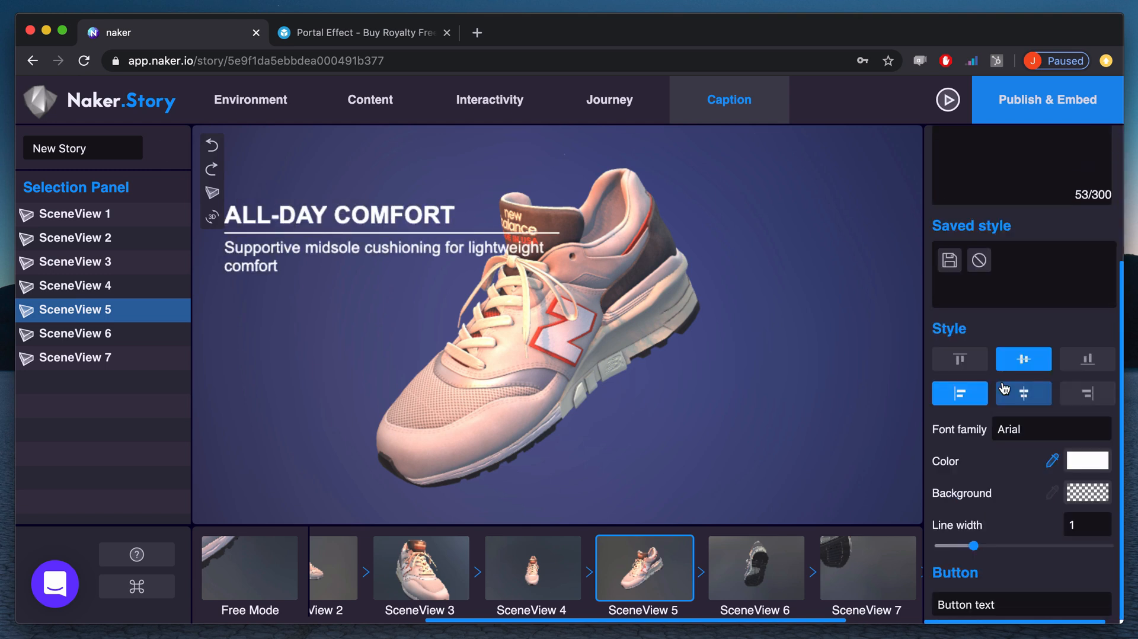
click(1082, 391)
click(1086, 367)
drag(974, 545, 916, 549)
double_click(1046, 432)
text(Oxanium)
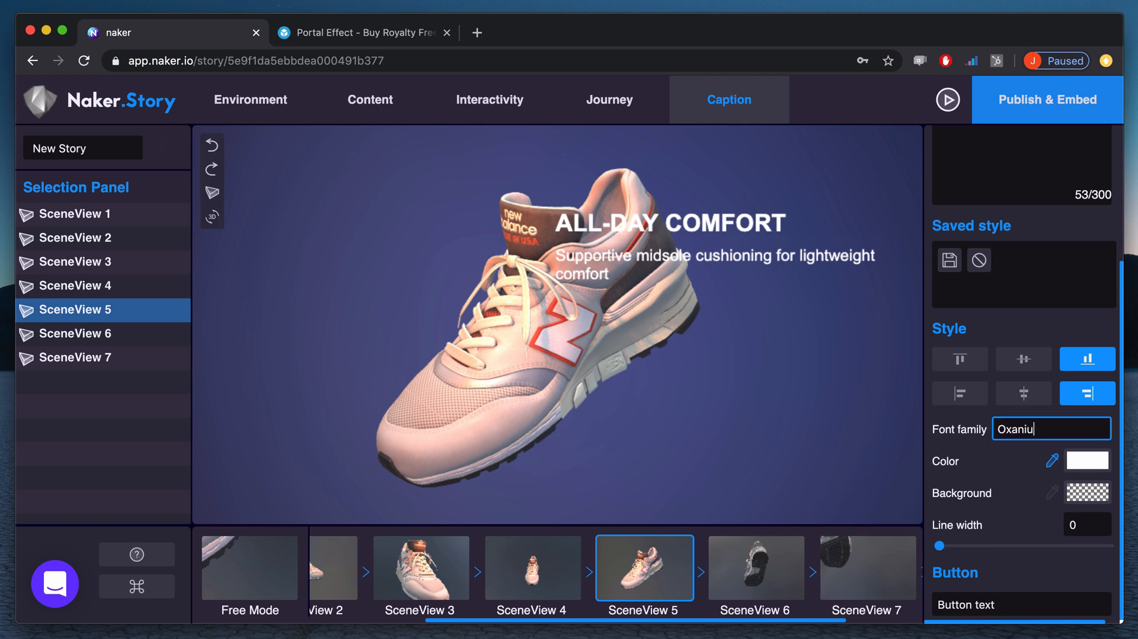
Step: Set the font family of SceneView 3's caption to Oxanium
scroll(688, 593, left, 3)
click(605, 575)
double_click(1046, 431)
text(Oxanium)
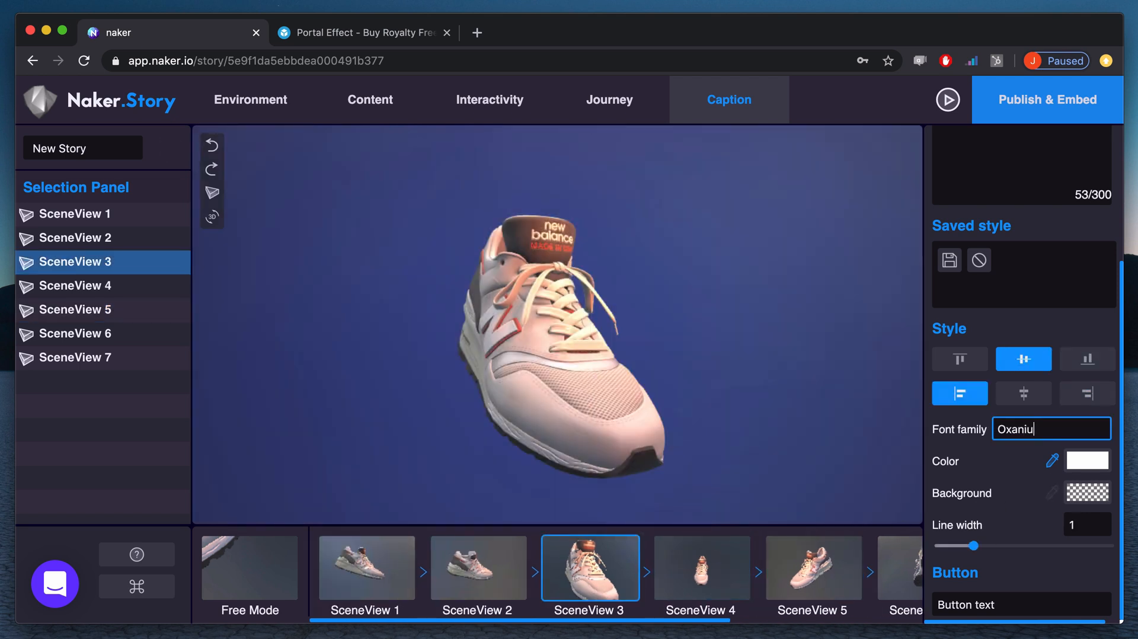
Step: Caption SceneView 3 "METALLIC DETAILS" with the text "Lustrous embroidered detailing and logos offer an elevated look", right-aligned with line width 0
scroll(1037, 355, up, 3)
click(1020, 145)
text(METALLIC DETAILS)
key(Tab)
text(Lustrous embroider)
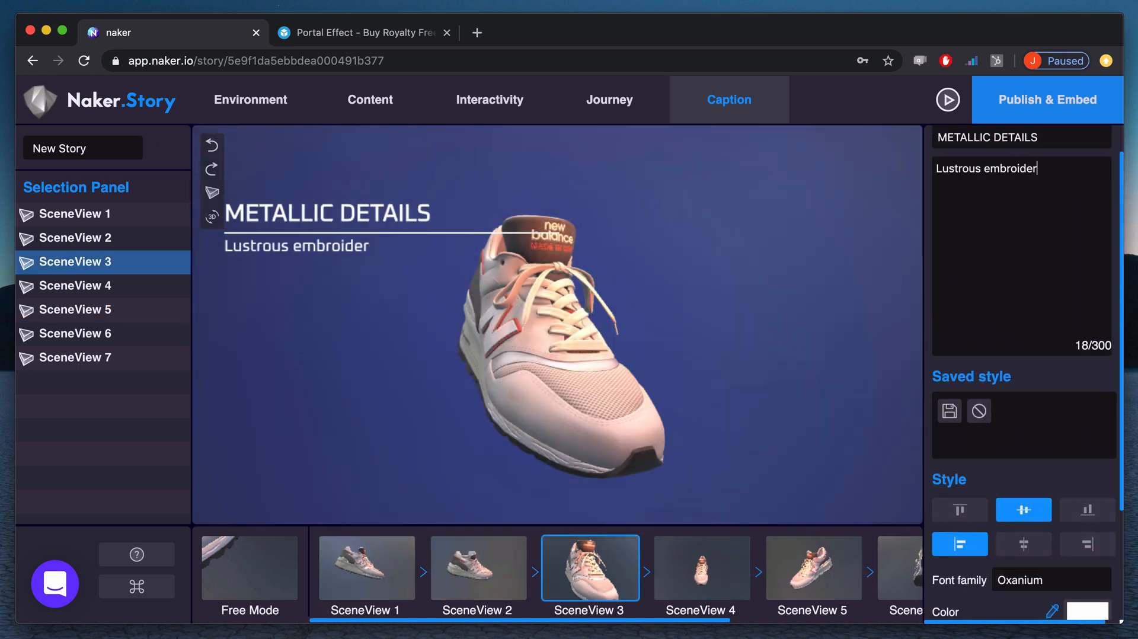
text(ed detailing and logos offer an elevated look)
scroll(1096, 406, down, 3)
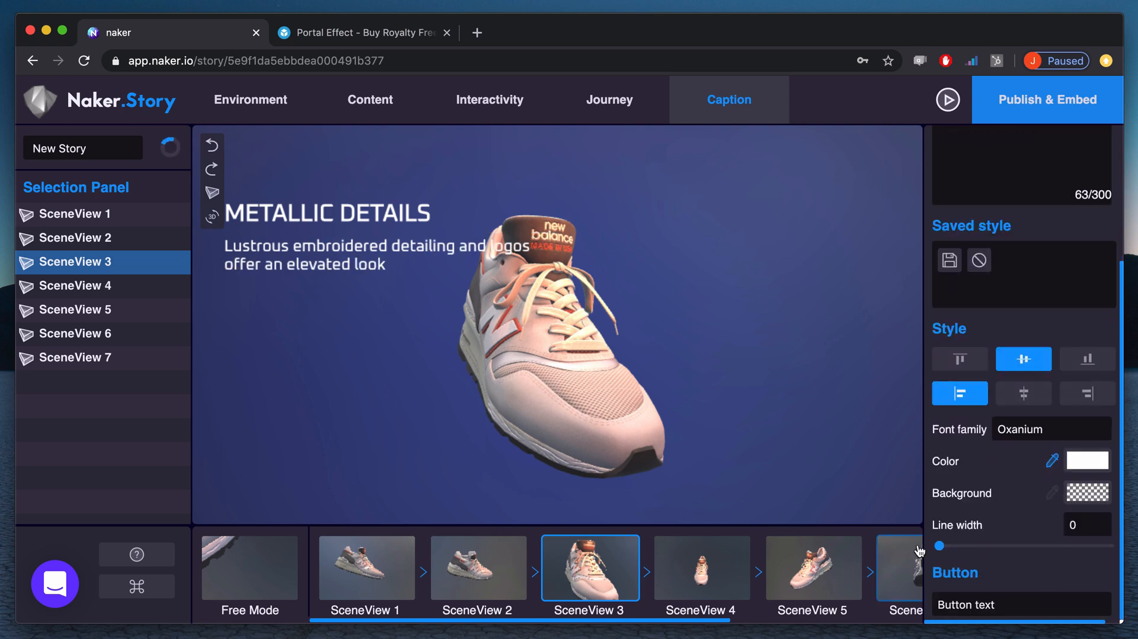
click(1096, 404)
Step: Set the font family of SceneView 2's caption to Oxanium
click(476, 581)
double_click(1045, 429)
text(Ox)
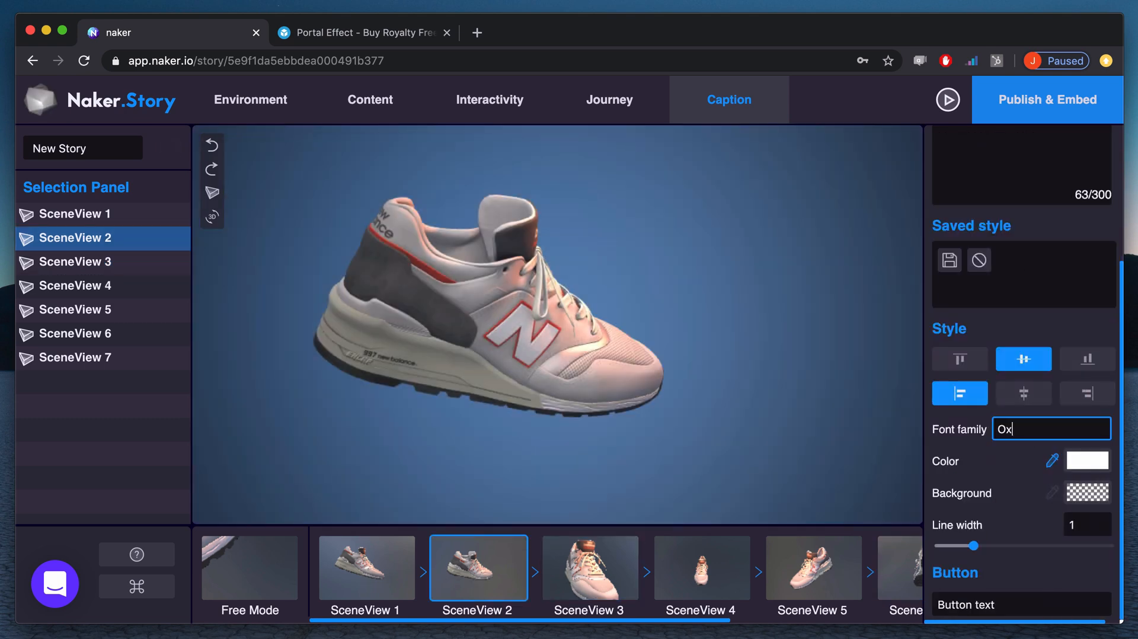
Step: Title SceneView 2's caption "RETRO INSPIRED" with the text "Clean design first released in 1990 is newly streamlined for the next generation"
scroll(1046, 429, up, 3)
click(1015, 172)
text(RETRO INSPIRED)
key(Tab)
text(C)
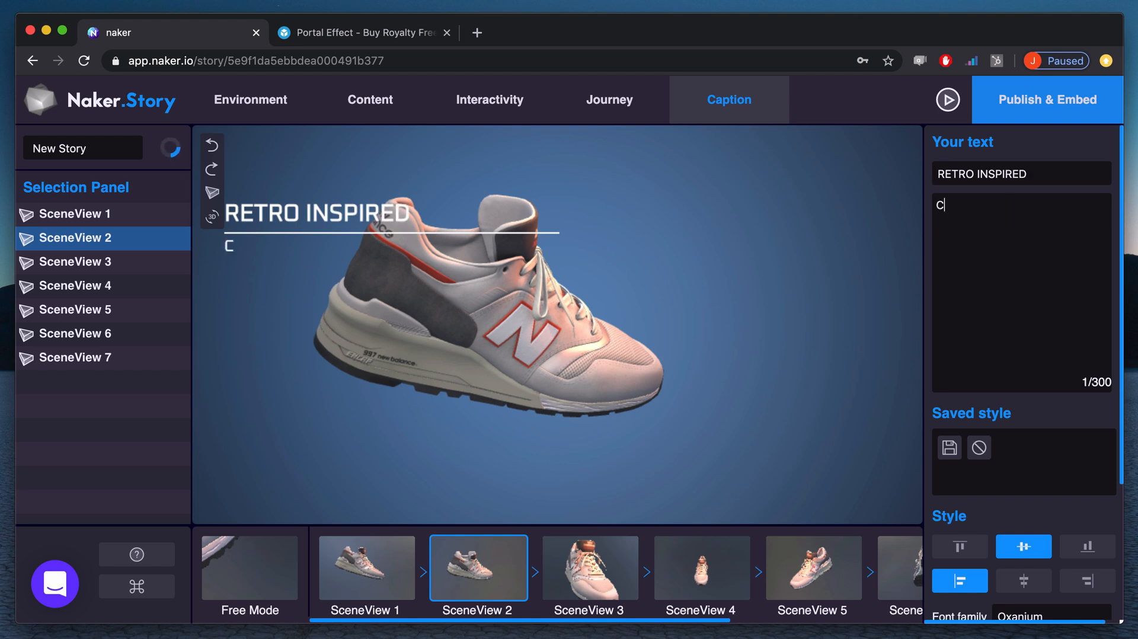
text(lean design first released in 1990 is newli)
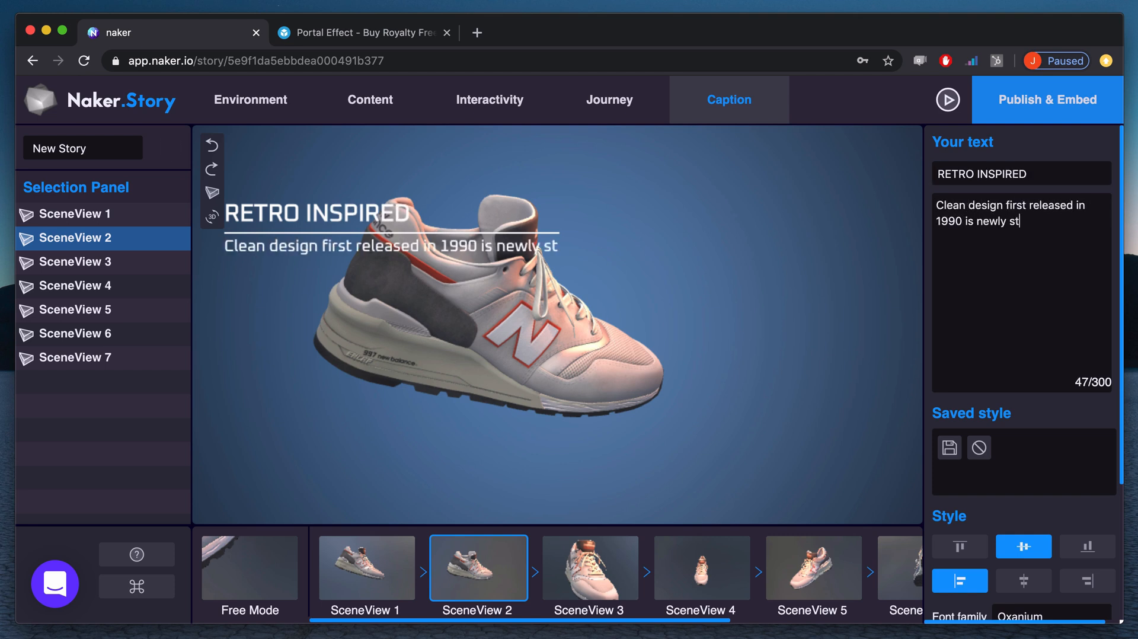
text( streamlined for the next generation)
Step: Right-align SceneView 2's caption and reduce its line width
scroll(1006, 246, down, 3)
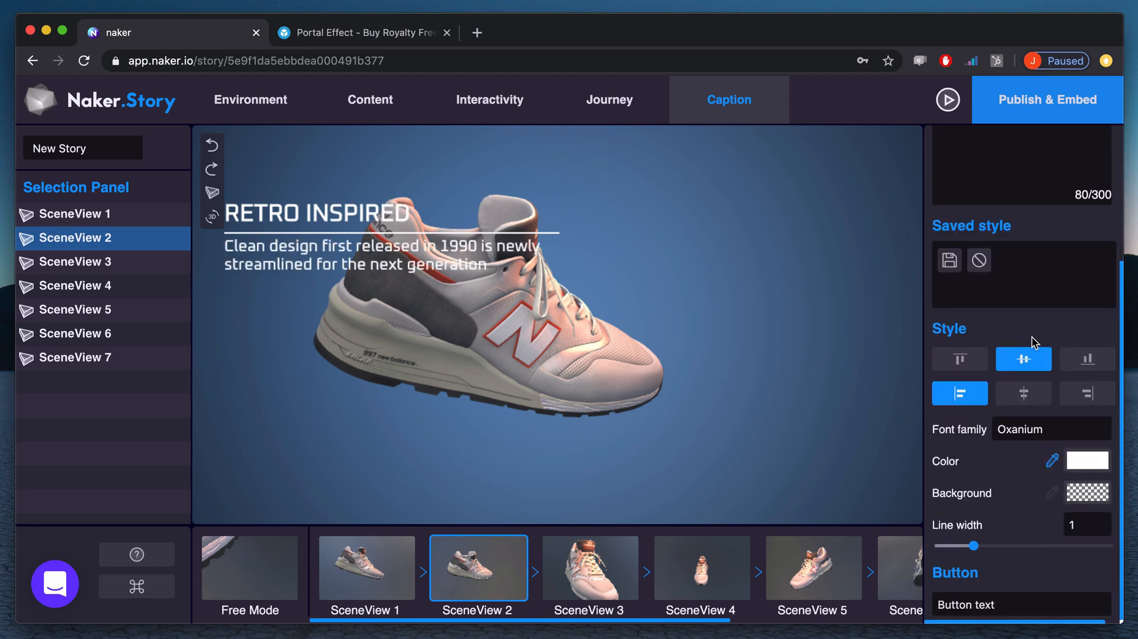
click(1087, 393)
drag(973, 545, 944, 550)
Step: Go through the SceneViews up to SceneView 7 to check their captions and the buy button
click(368, 584)
click(589, 568)
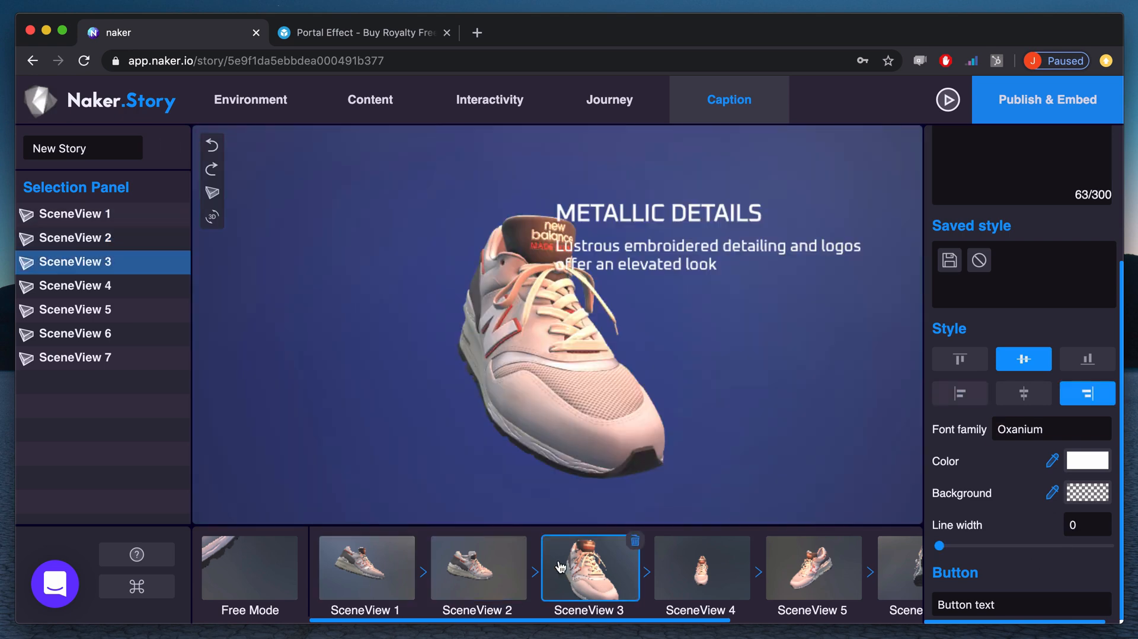
click(702, 568)
click(777, 574)
click(873, 557)
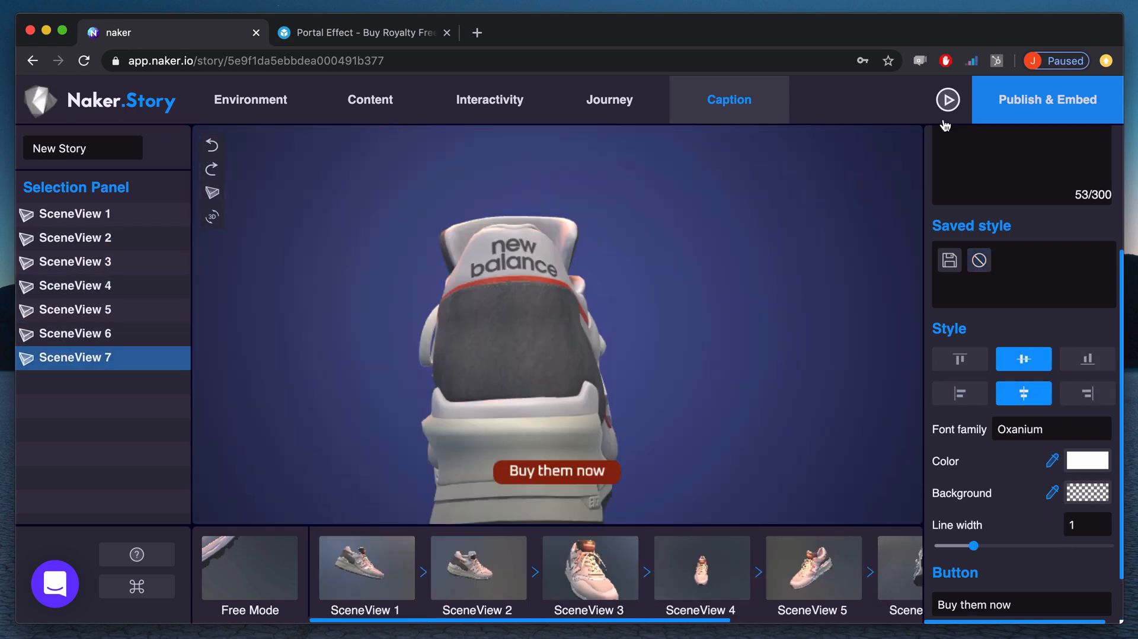
Step: Preview the story from SceneView 1 through SceneView 7, checking the camera journey, the captions and the buy button
click(949, 100)
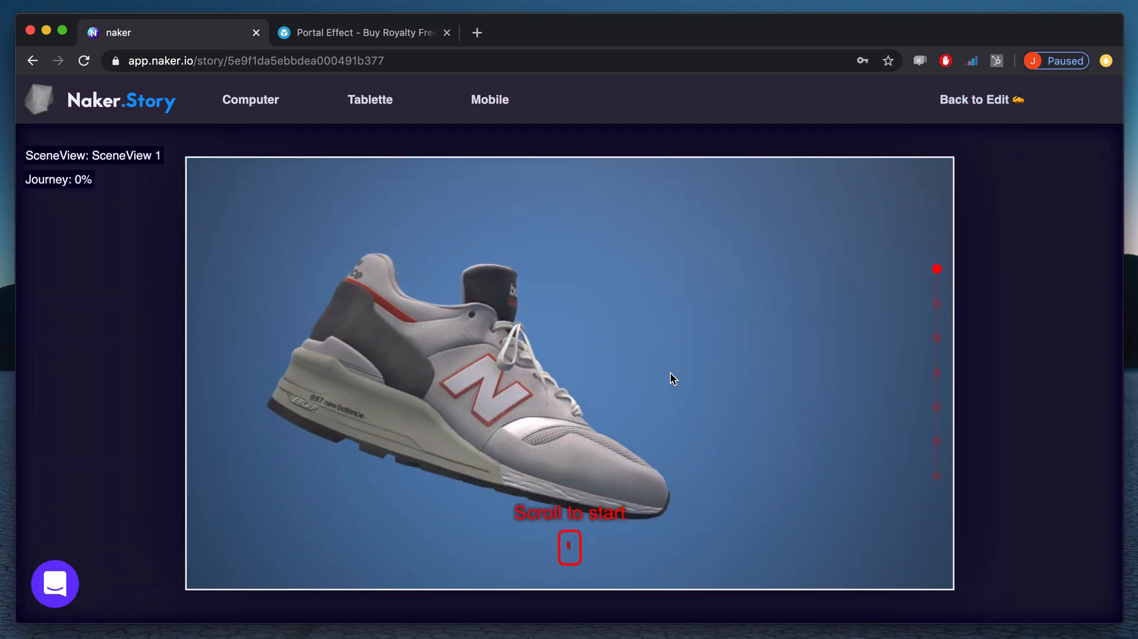
scroll(492, 304, down, 3)
scroll(492, 303, down, 5)
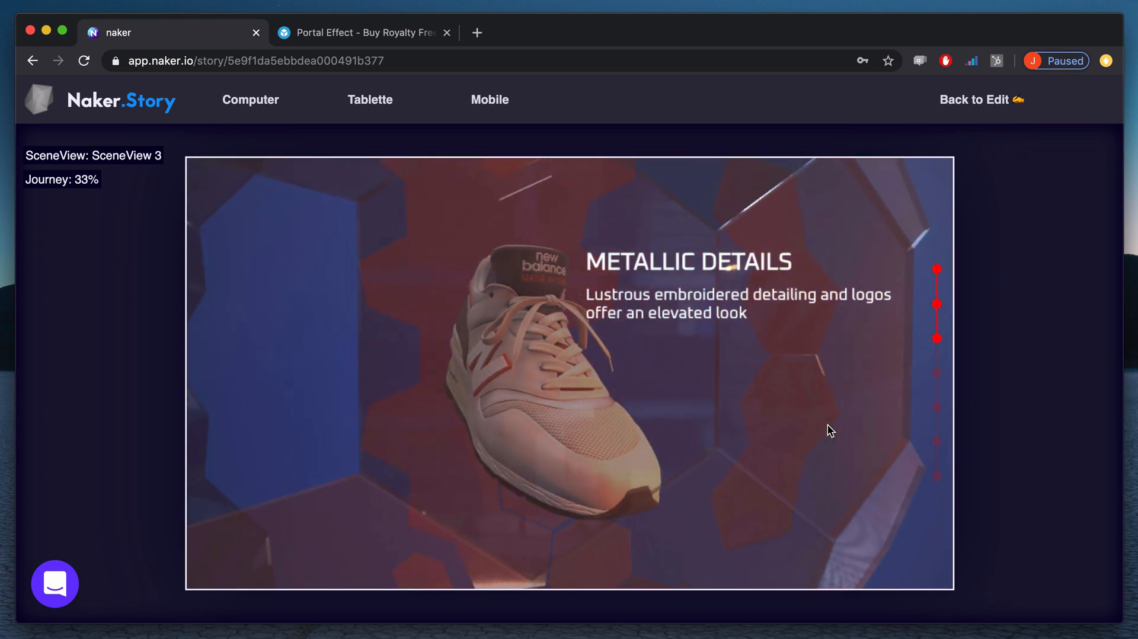
scroll(828, 424, down, 4)
scroll(802, 427, down, 4)
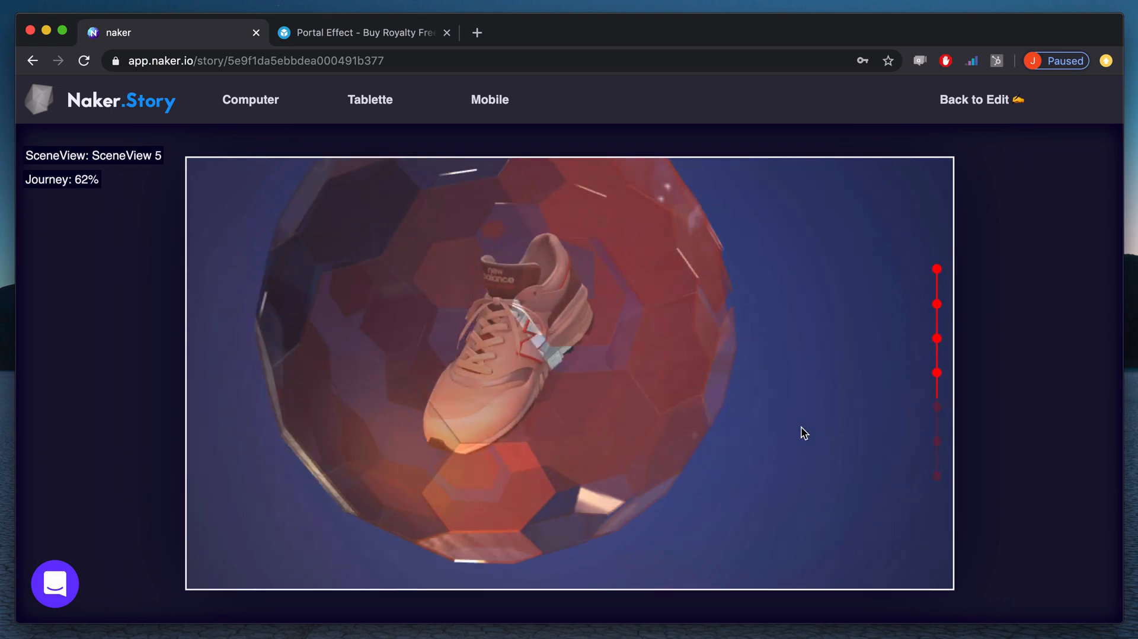
scroll(763, 447, down, 5)
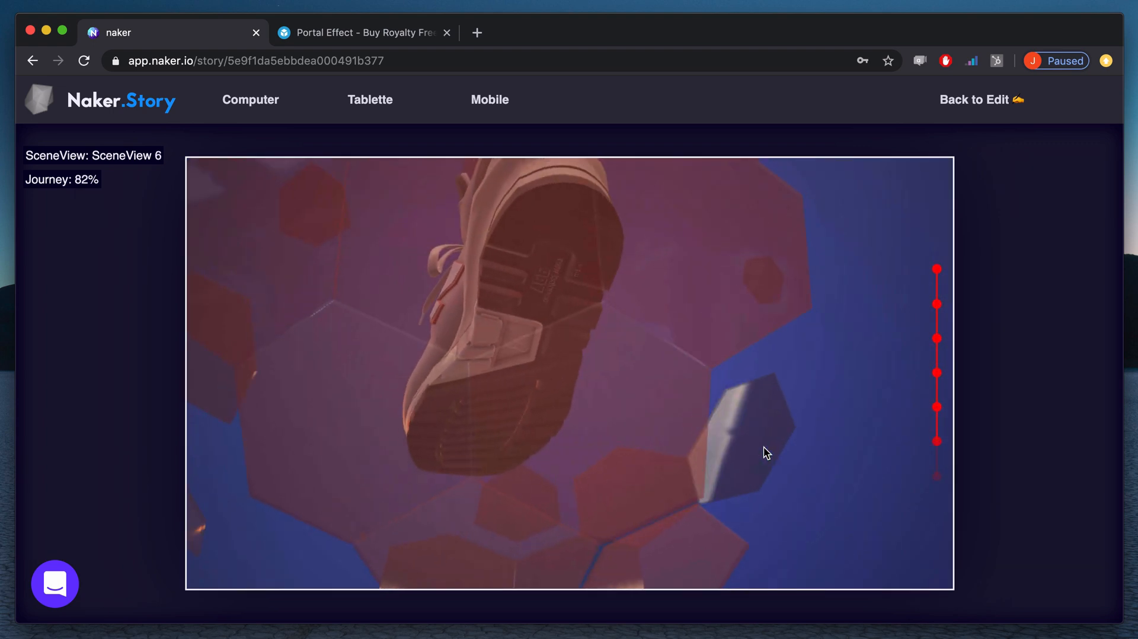
scroll(635, 503, down, 4)
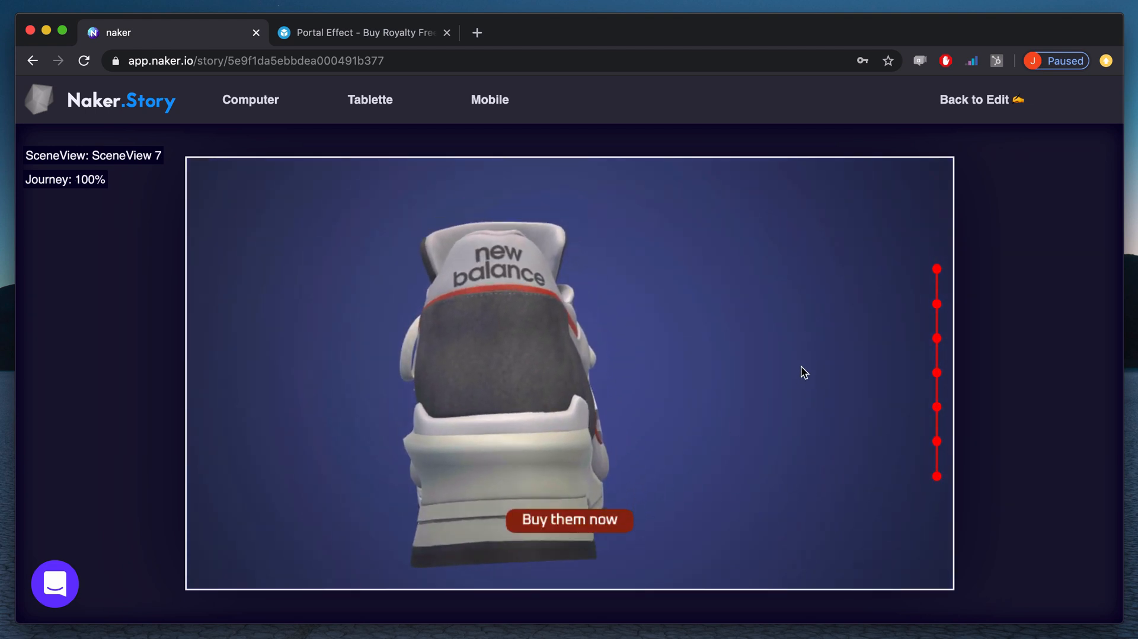
Step: Leave the preview and open the publishing options for embedding the story
click(986, 115)
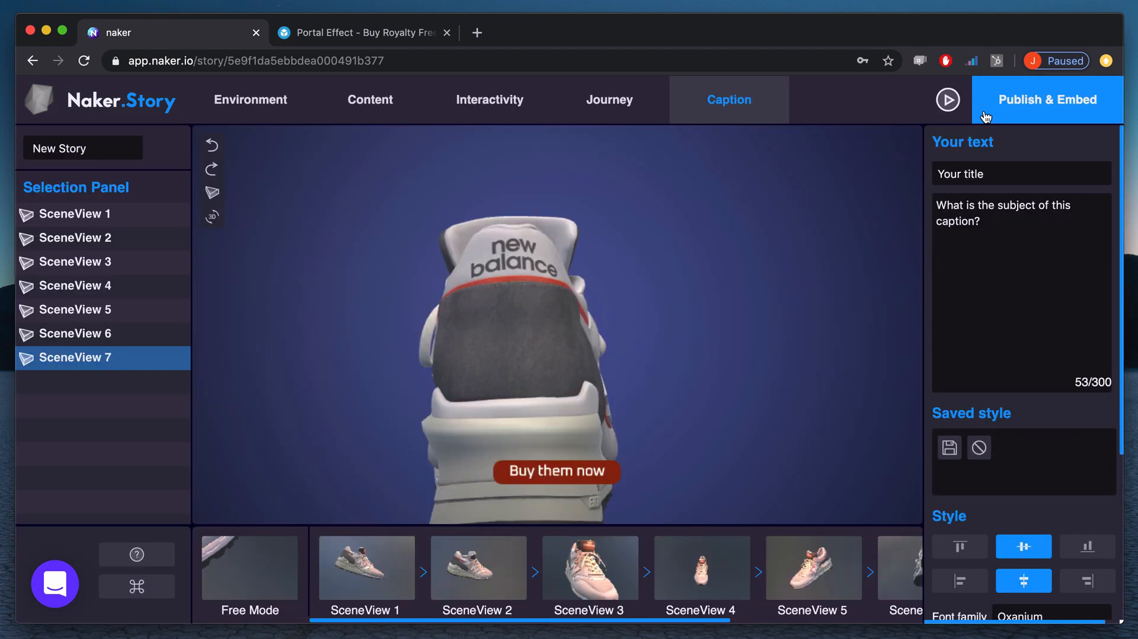
click(1026, 102)
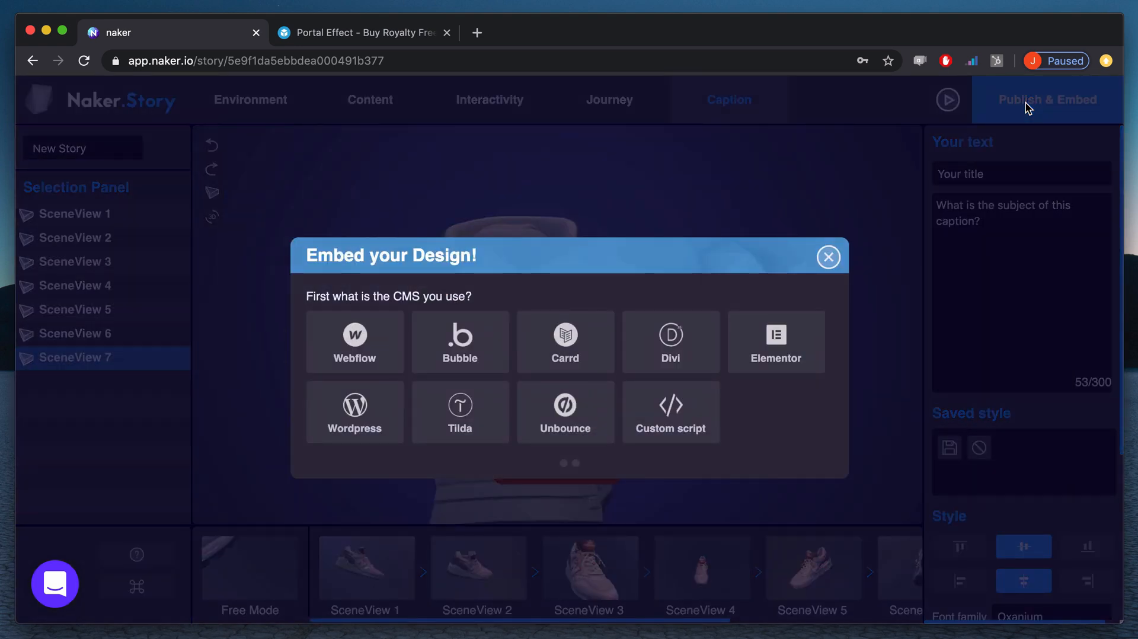